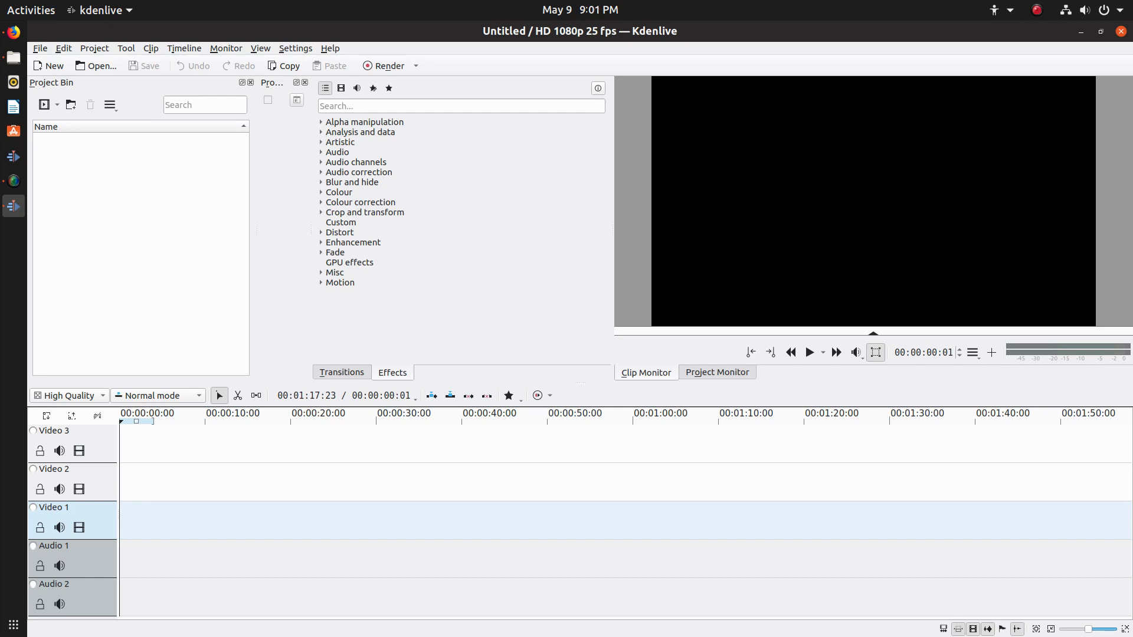
- Switch to Firefox, view the DesiTechi YouTube channel in a maximized window, and return to Kdenlive
click(14, 32)
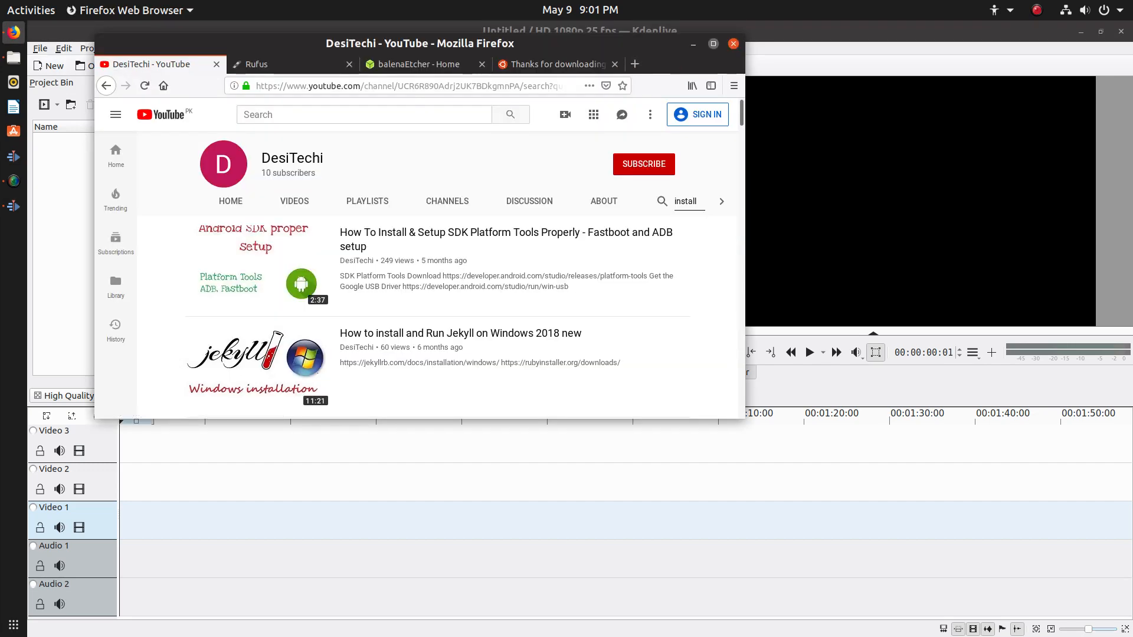
click(713, 43)
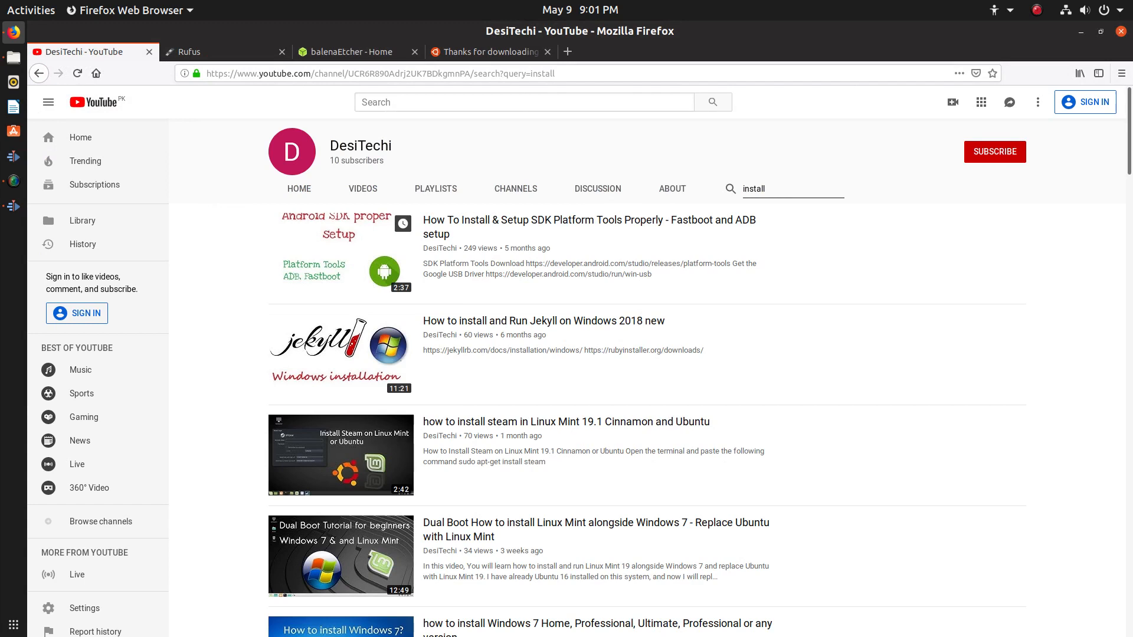
key(alt+Tab)
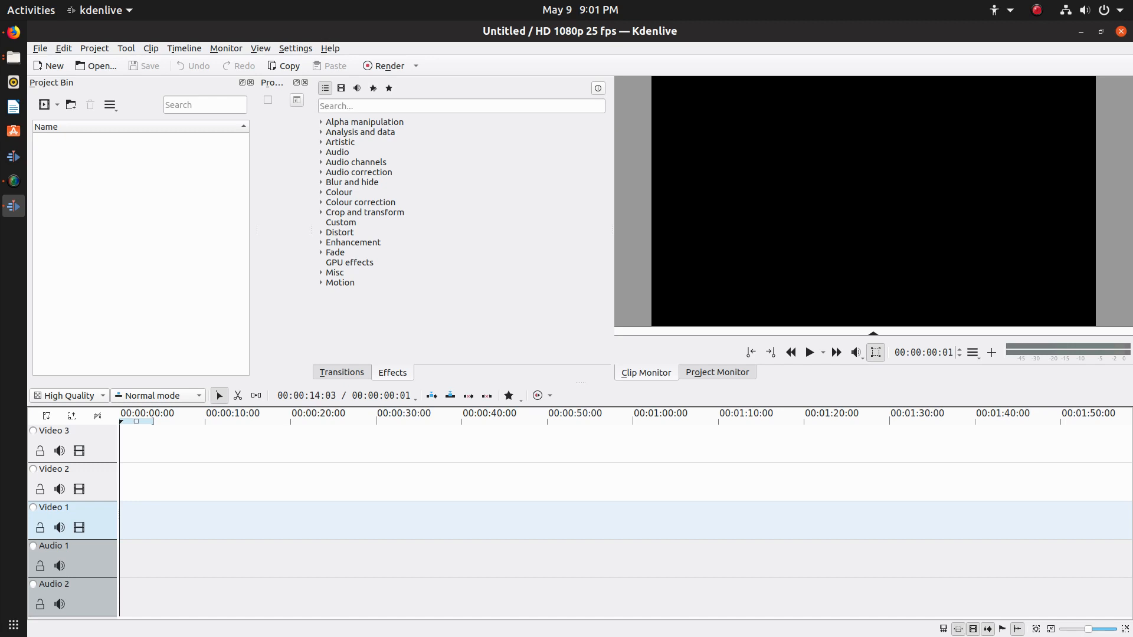
- Widen the Properties pane and select High Quality compositing and Normal mode for the timeline
drag(312, 231, 392, 230)
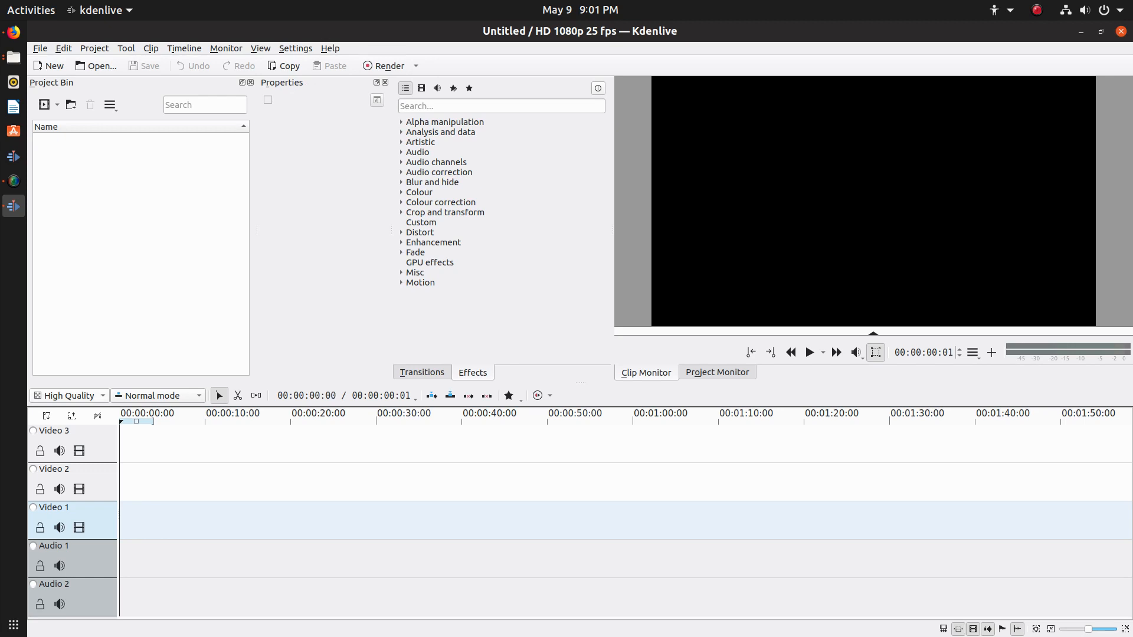
click(70, 396)
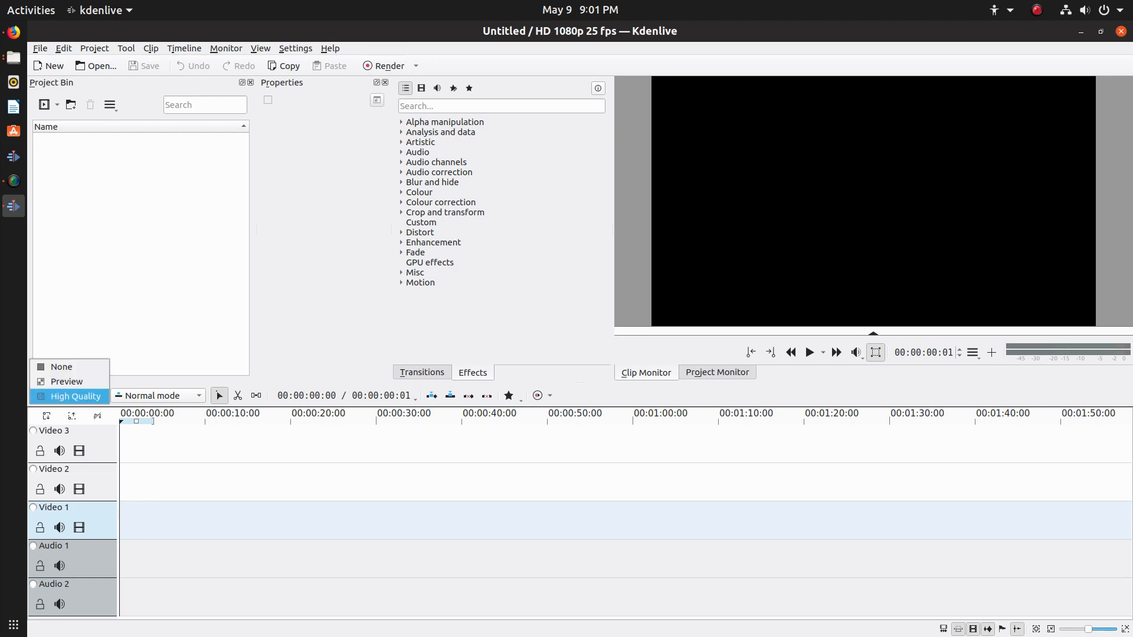
click(70, 396)
click(159, 396)
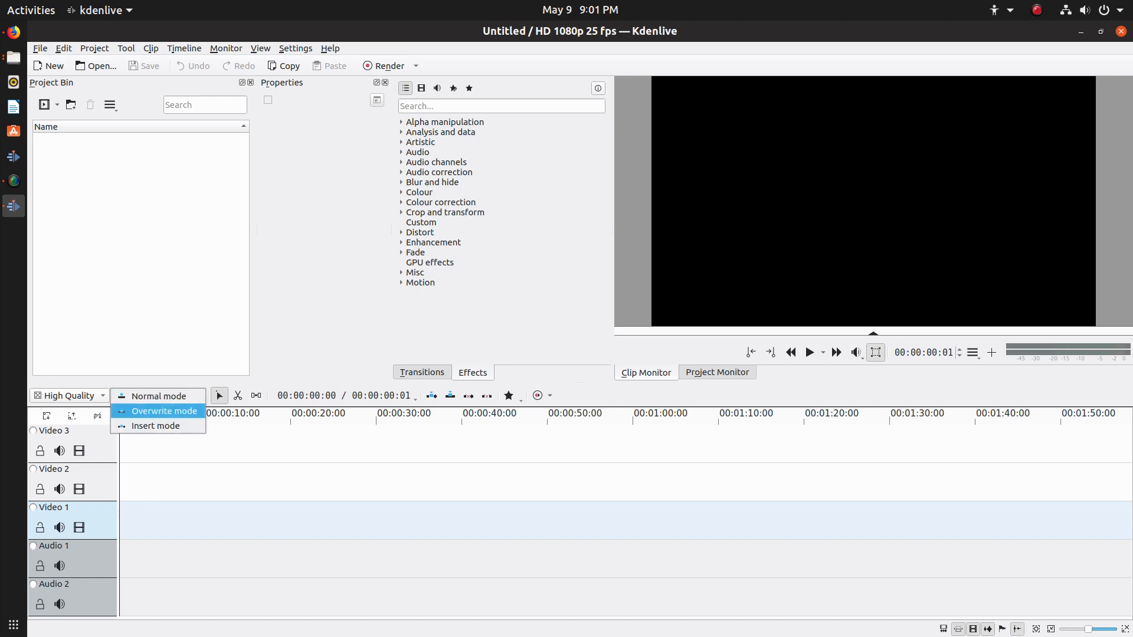
click(158, 396)
click(69, 396)
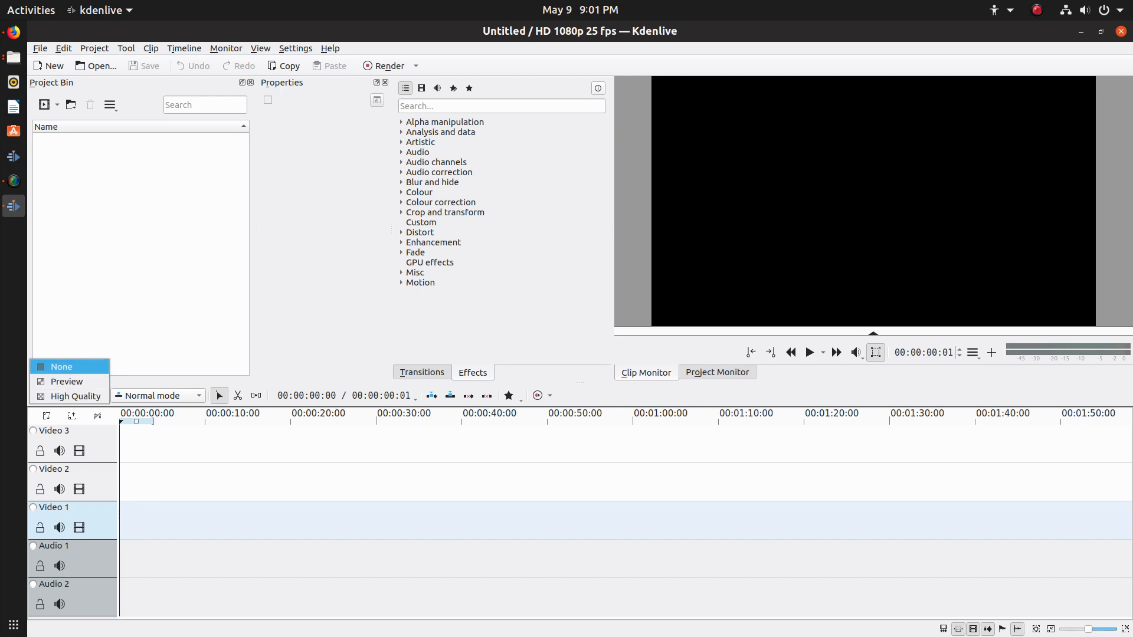
click(76, 396)
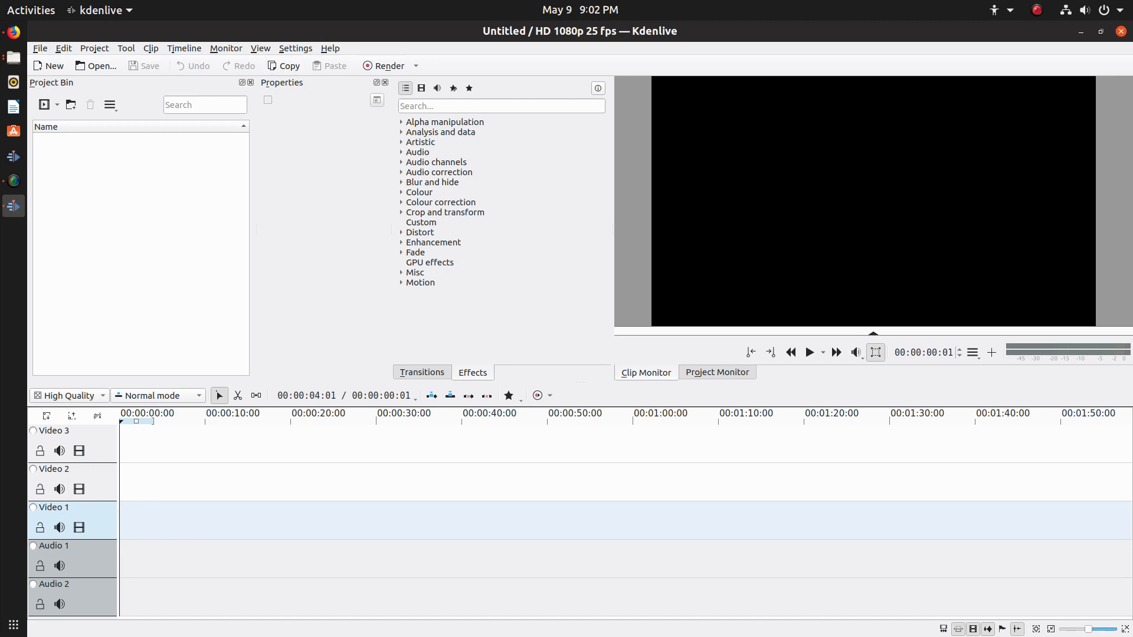
- Enable a transparent background for imported images in Kdenlive's Misc configuration and apply the change
click(295, 48)
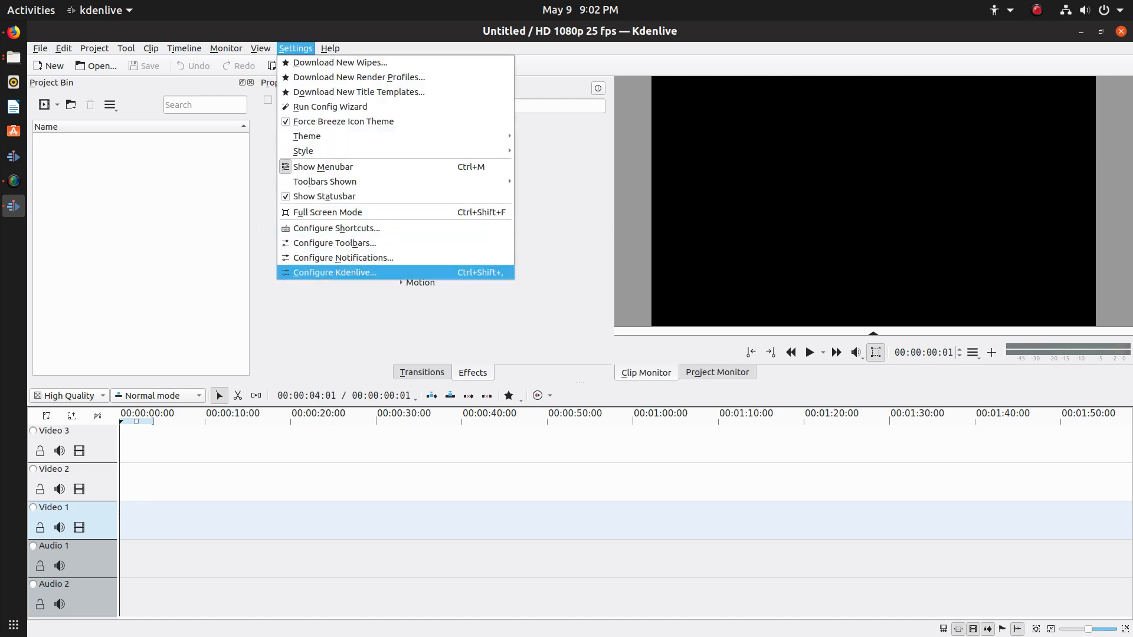
click(335, 272)
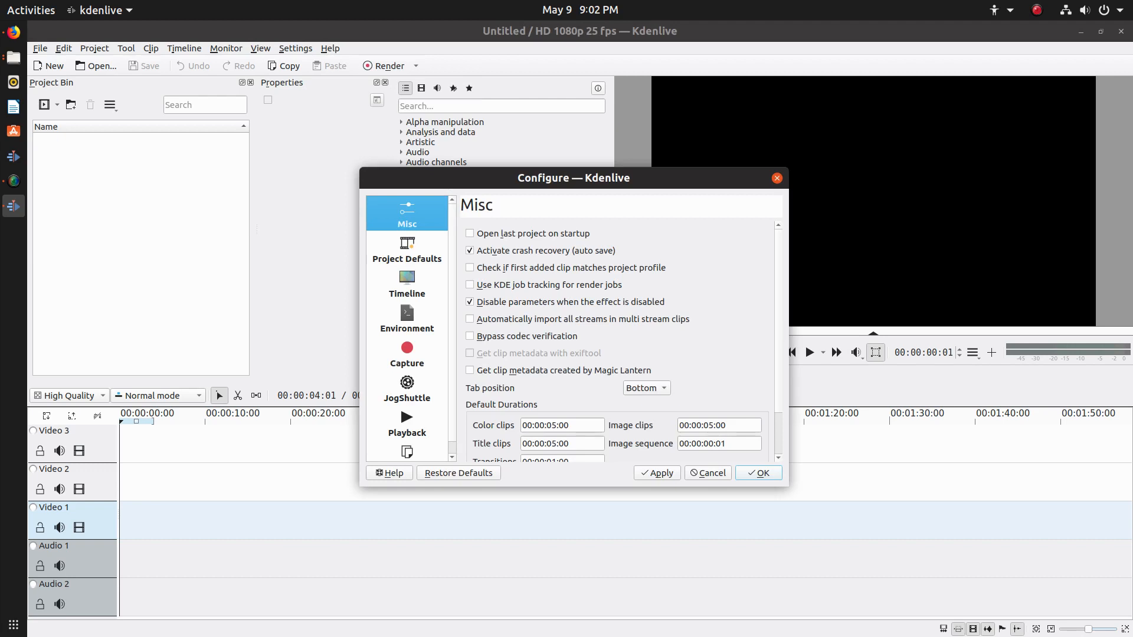
drag(574, 178, 511, 181)
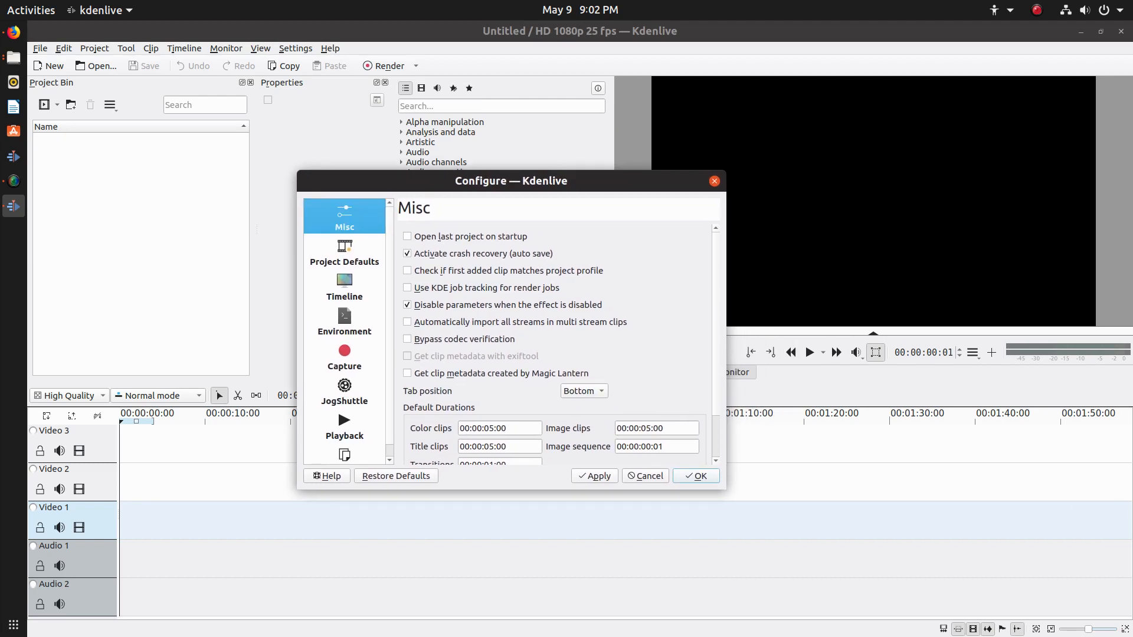
scroll(555, 342, down, 2)
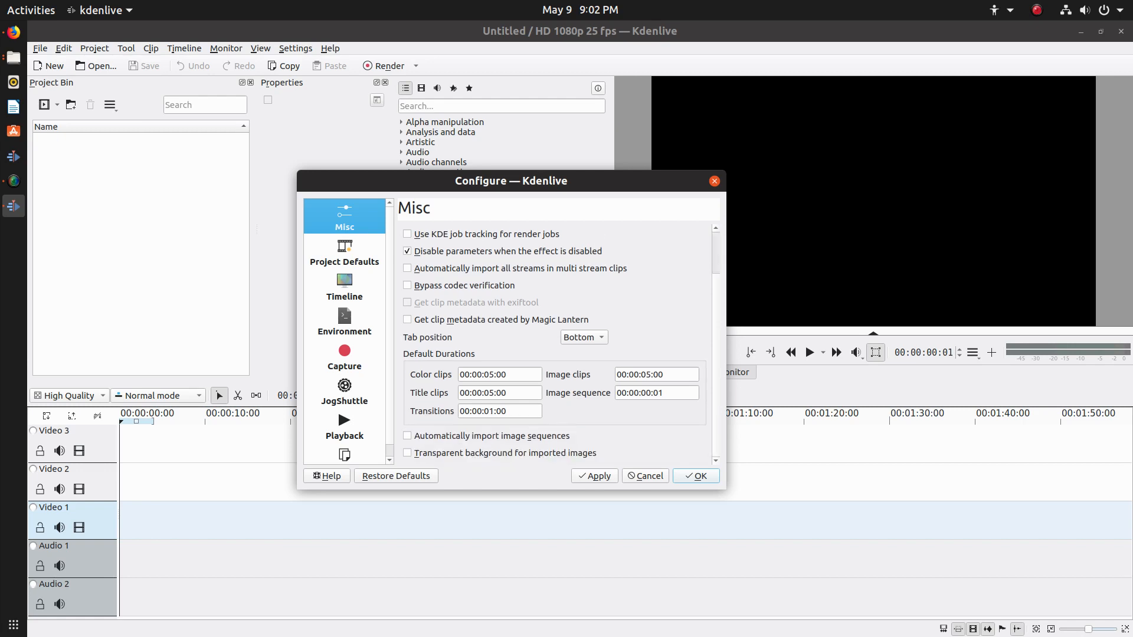
scroll(560, 345, up, 2)
scroll(560, 345, down, 2)
click(407, 453)
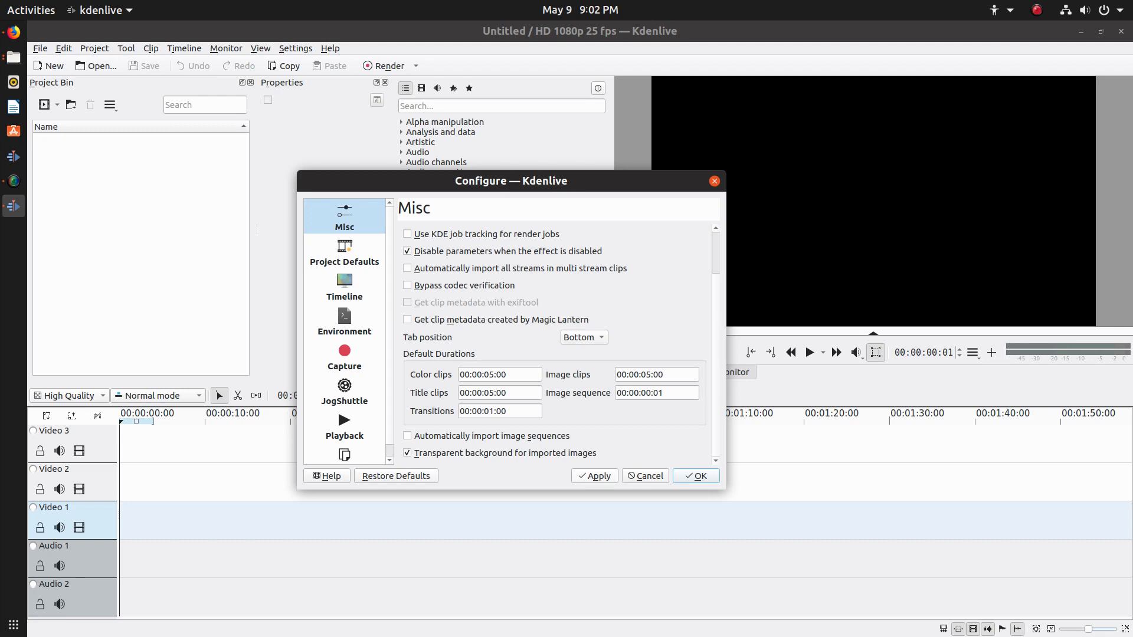
click(594, 476)
scroll(554, 342, up, 3)
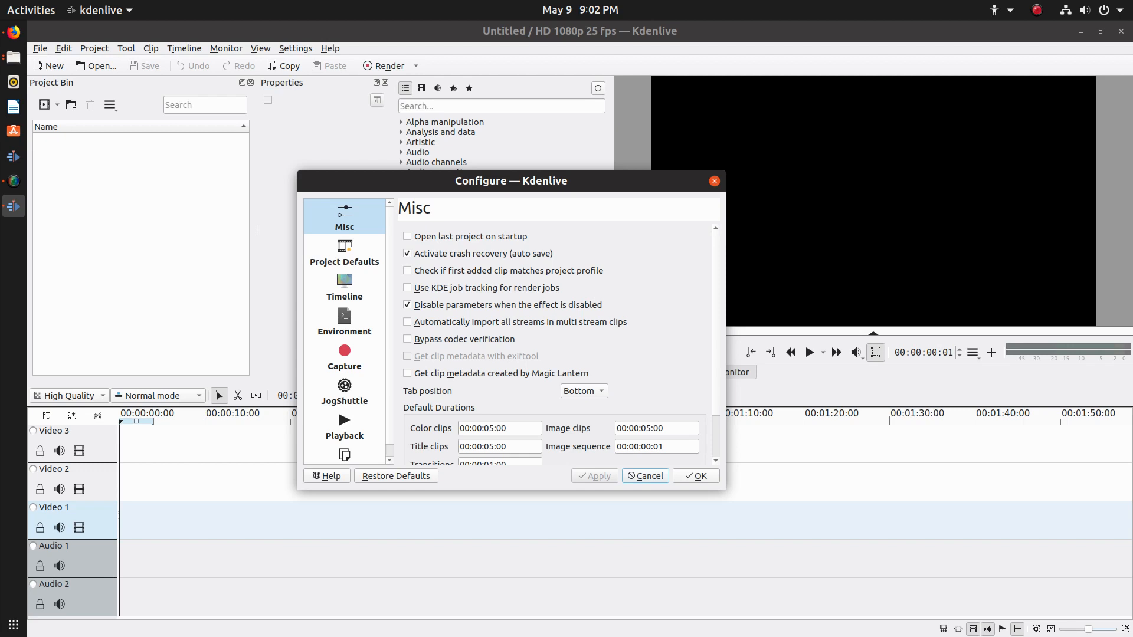
- Set the default project profile to HD 1080p 30 fps and apply it
click(345, 251)
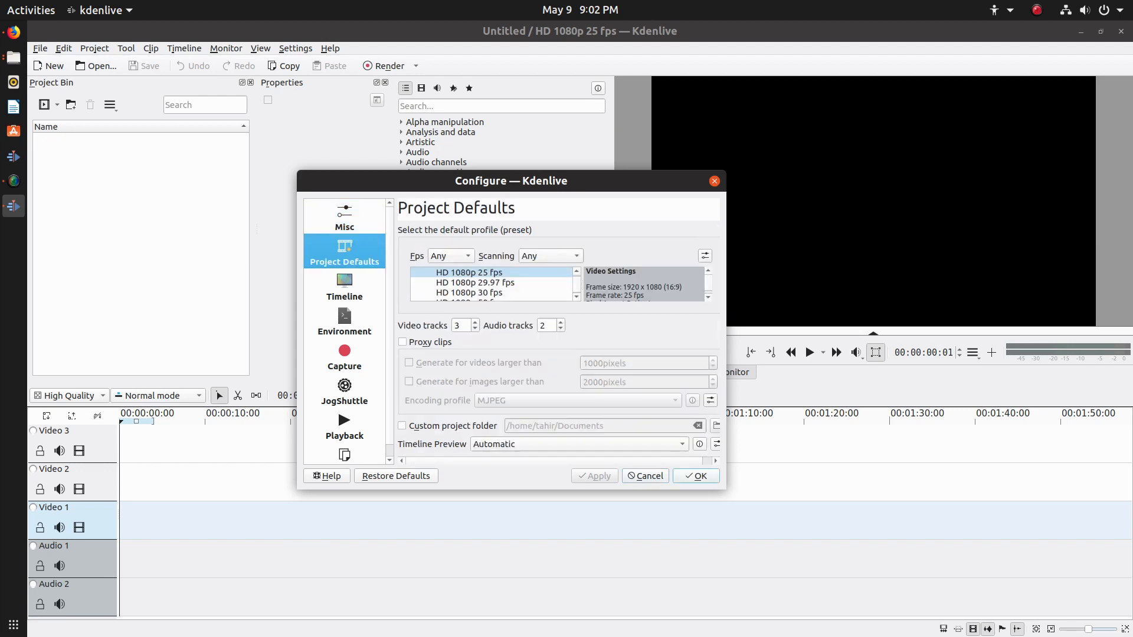
scroll(492, 285, down, 1)
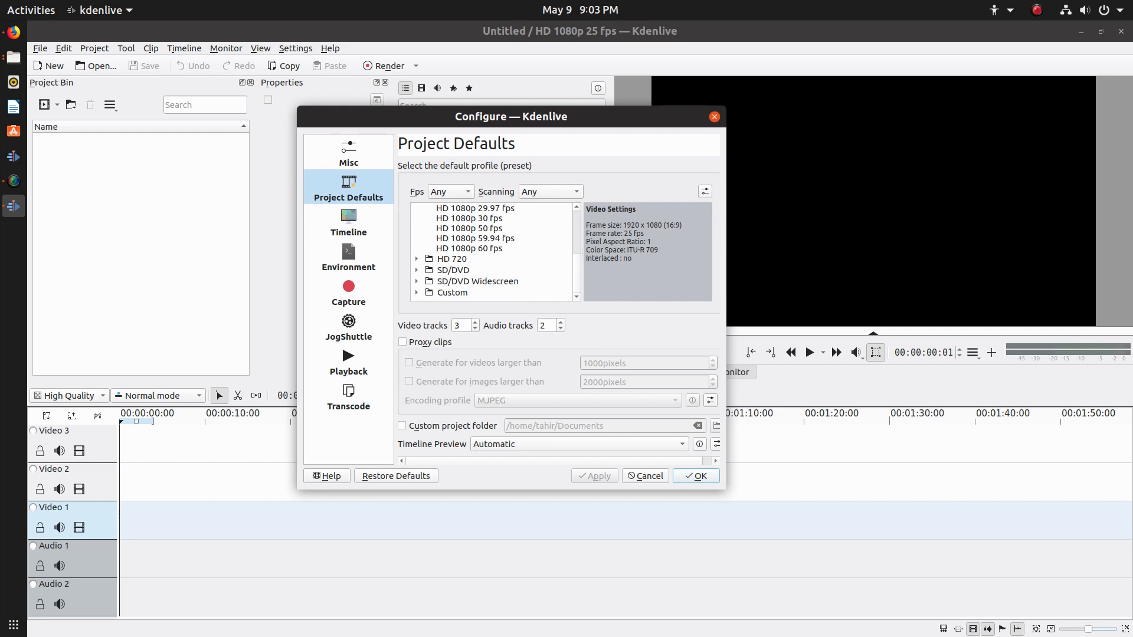
scroll(492, 252, up, 3)
scroll(492, 252, down, 2)
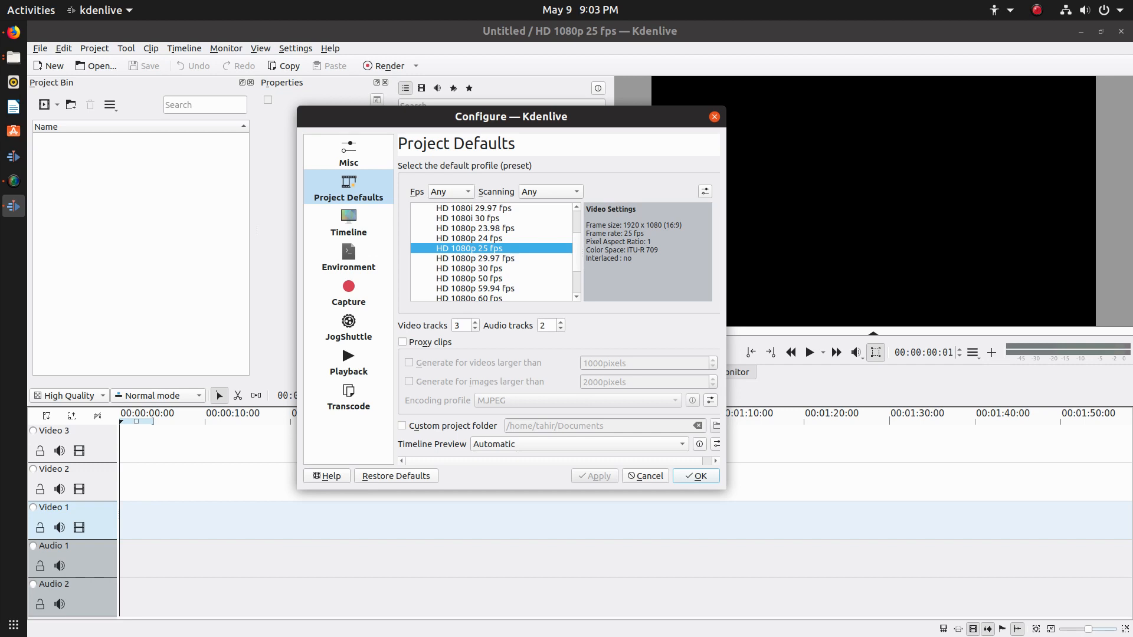
click(469, 269)
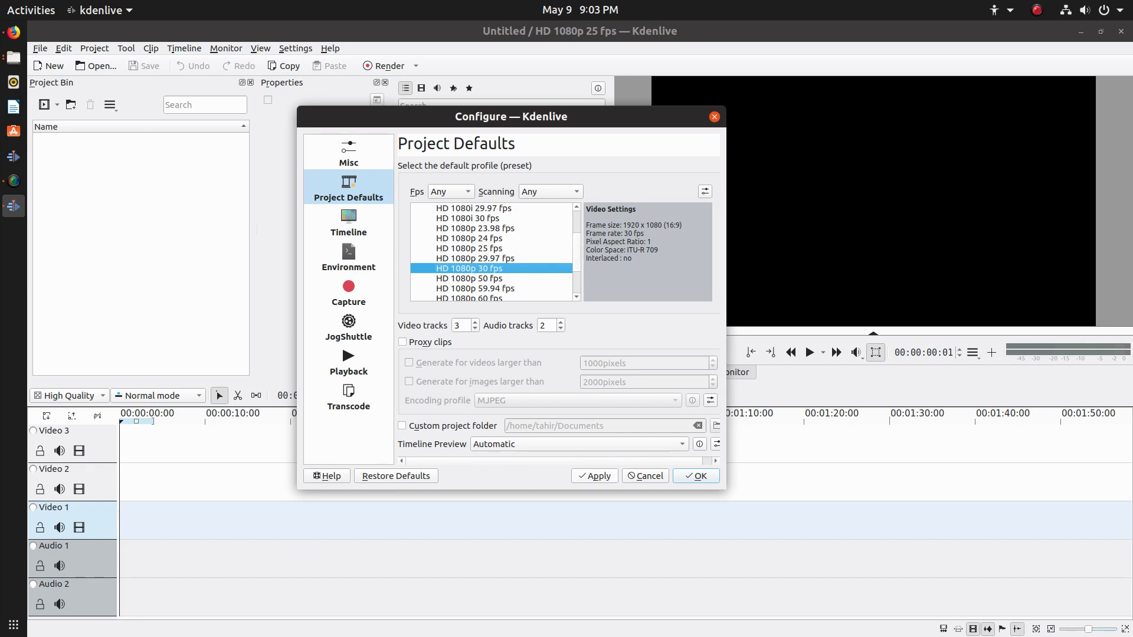
click(595, 476)
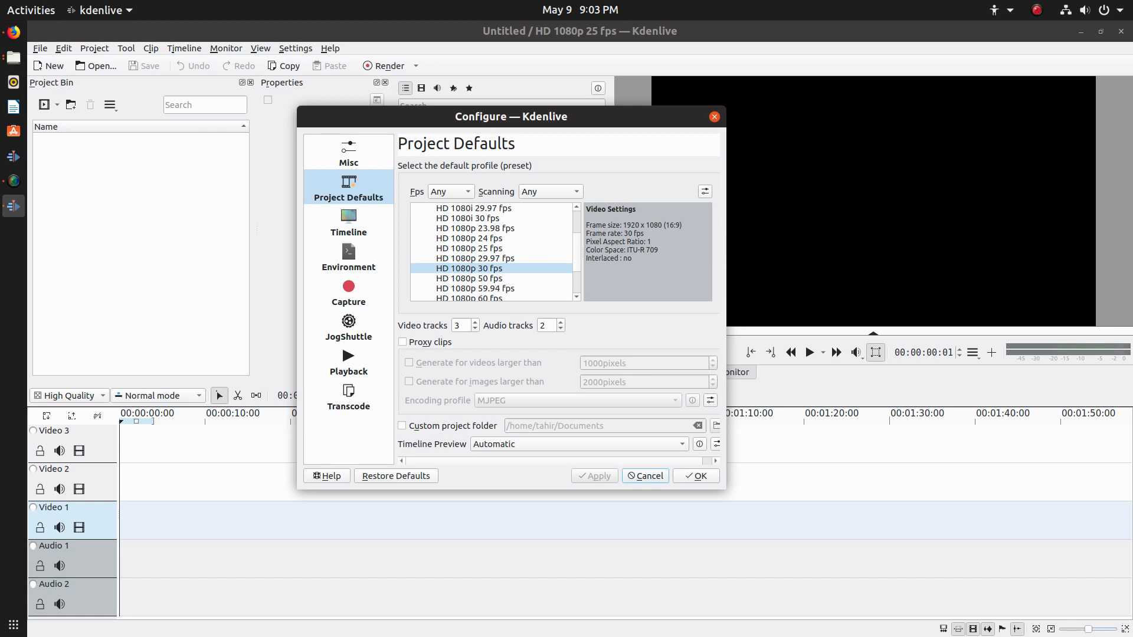
- Set the project defaults to 1 video track and 1 audio track and apply them
double_click(457, 326)
key(Tab)
key(Down)
triple_click(475, 329)
key(Up)
click(595, 476)
- Set the timeline track height to 40, enable automatic splitting of audio and video, and apply both settings
click(349, 222)
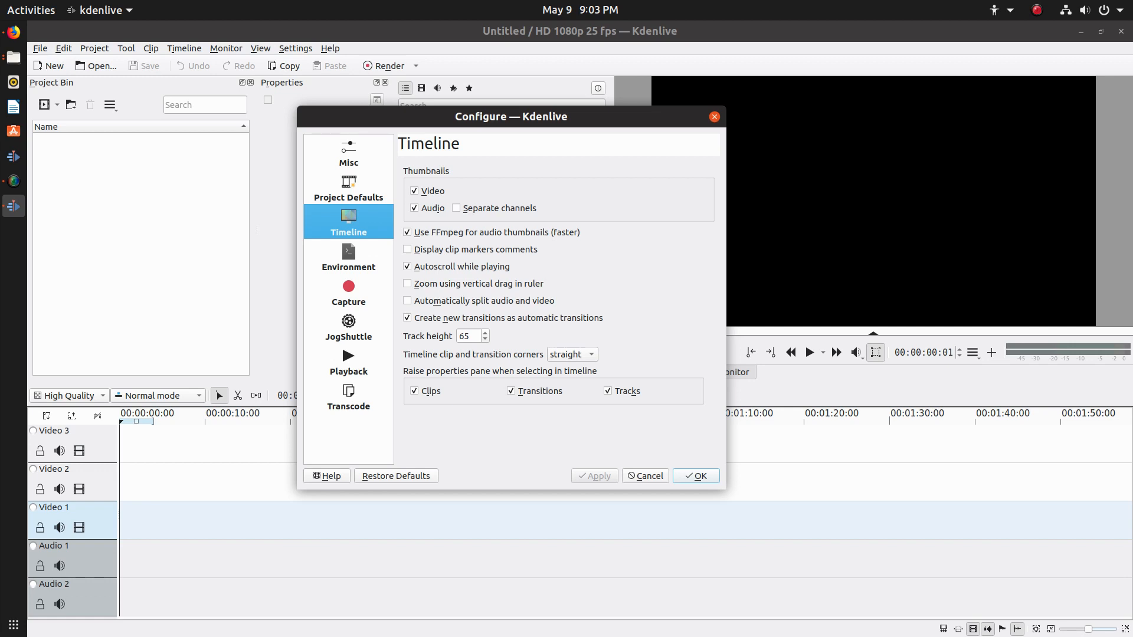
double_click(464, 336)
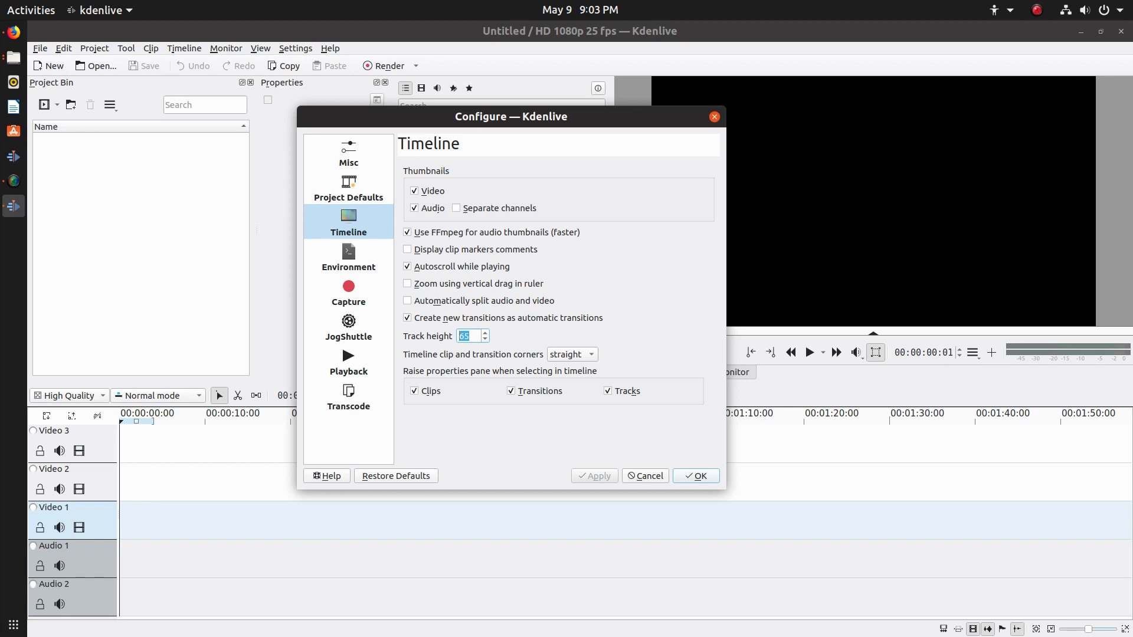
click(250, 484)
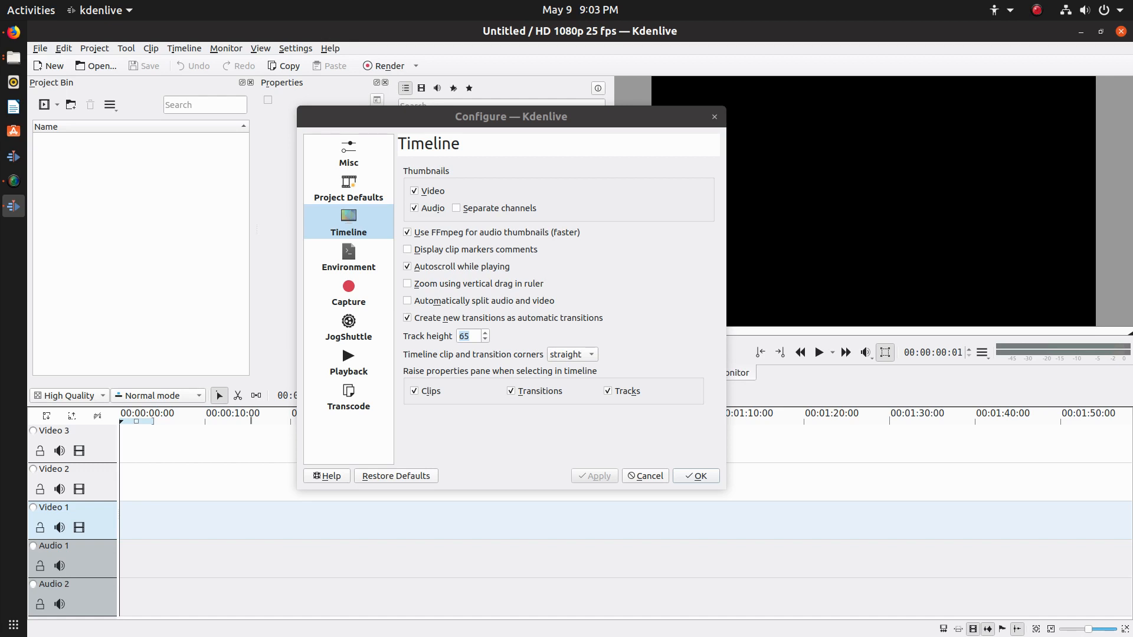
click(485, 339)
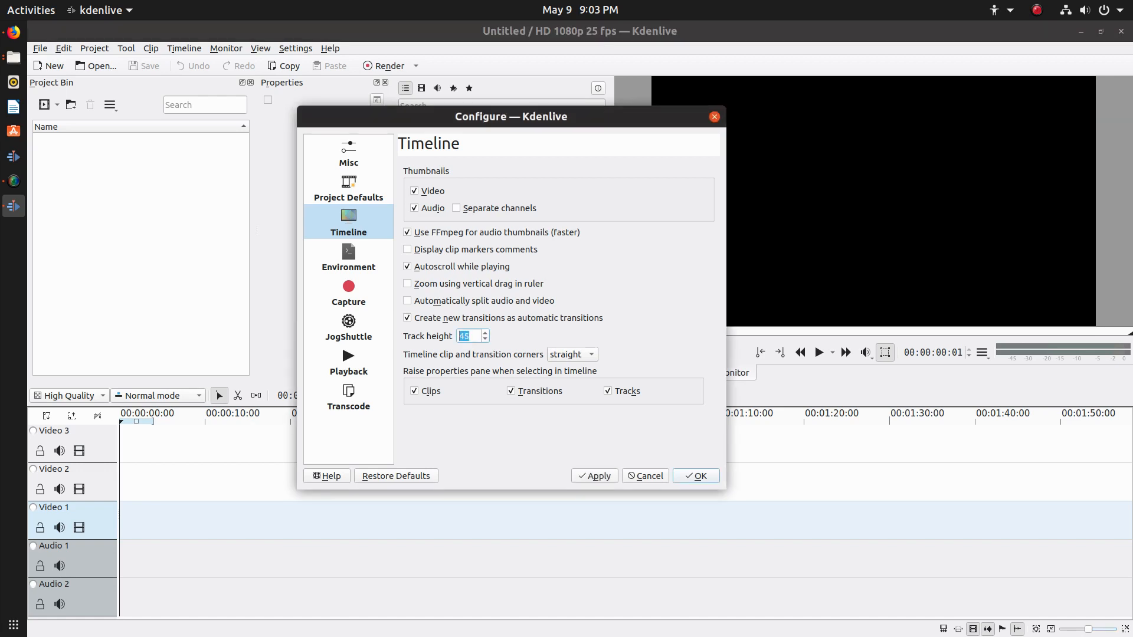
click(484, 339)
click(595, 476)
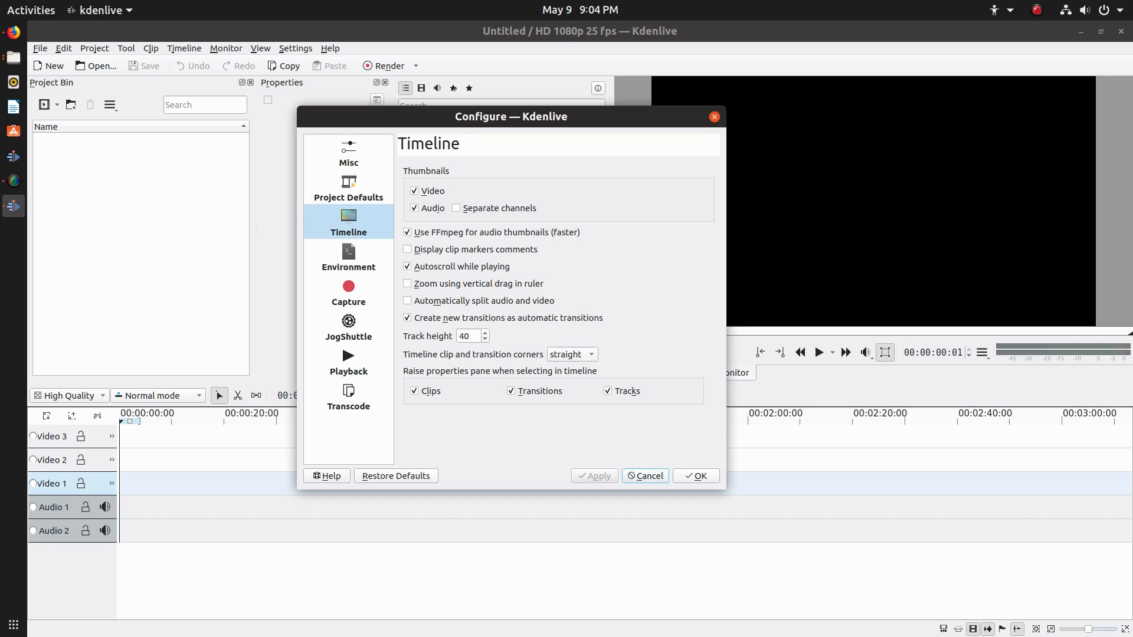
key(alt+m)
key(alt+a)
- Review the Environment and Capture settings, including the Screen Grab region and cursor-hiding options
click(348, 259)
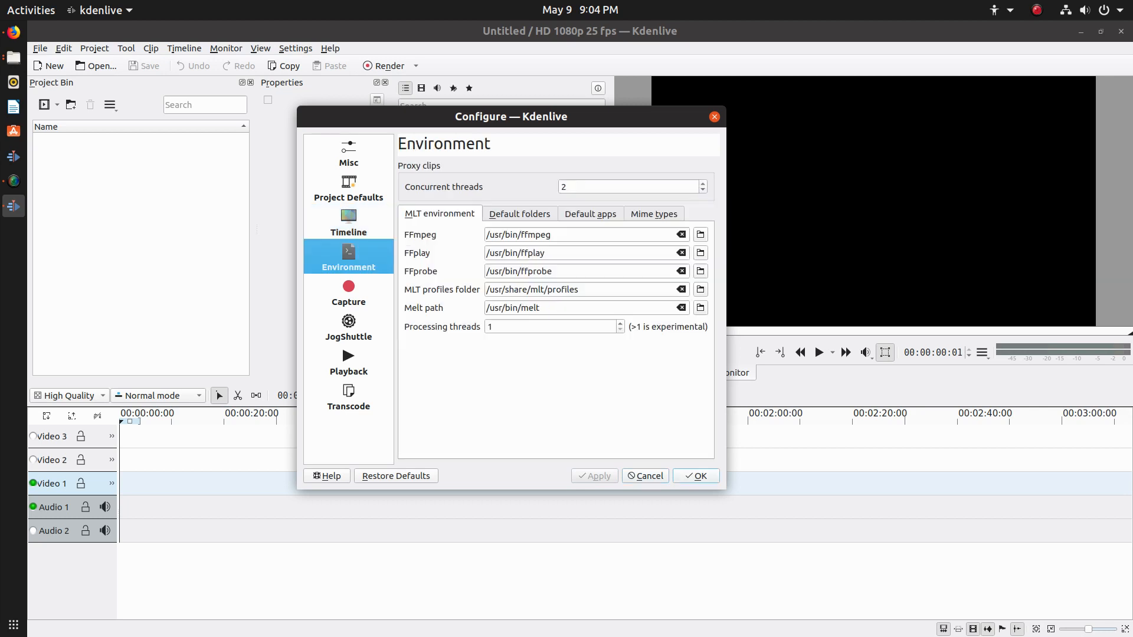
click(348, 292)
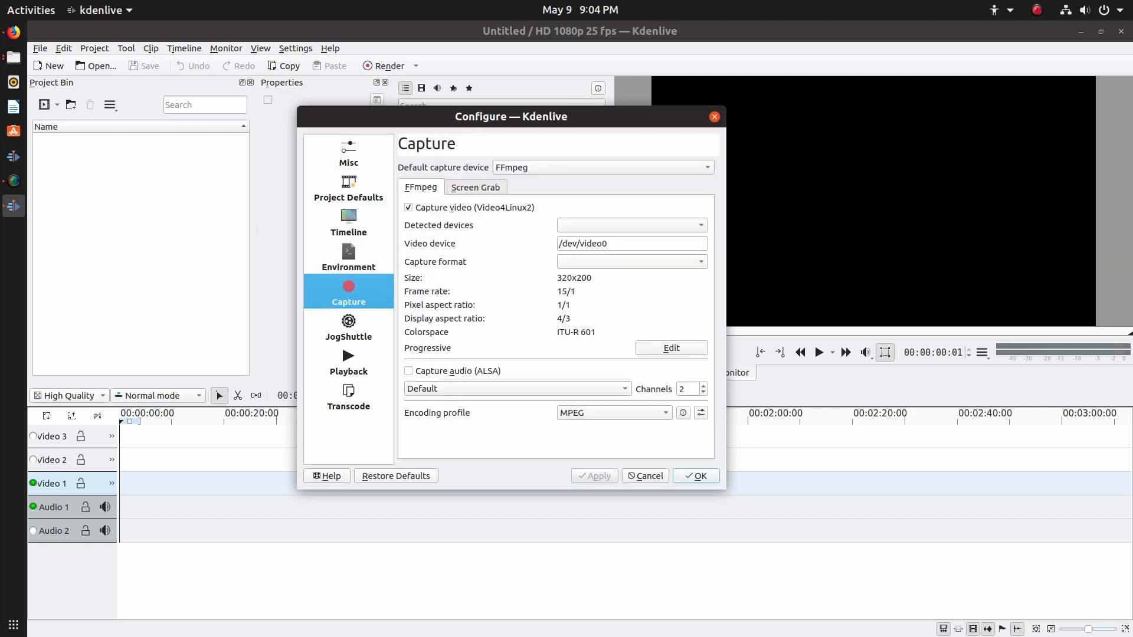
click(476, 187)
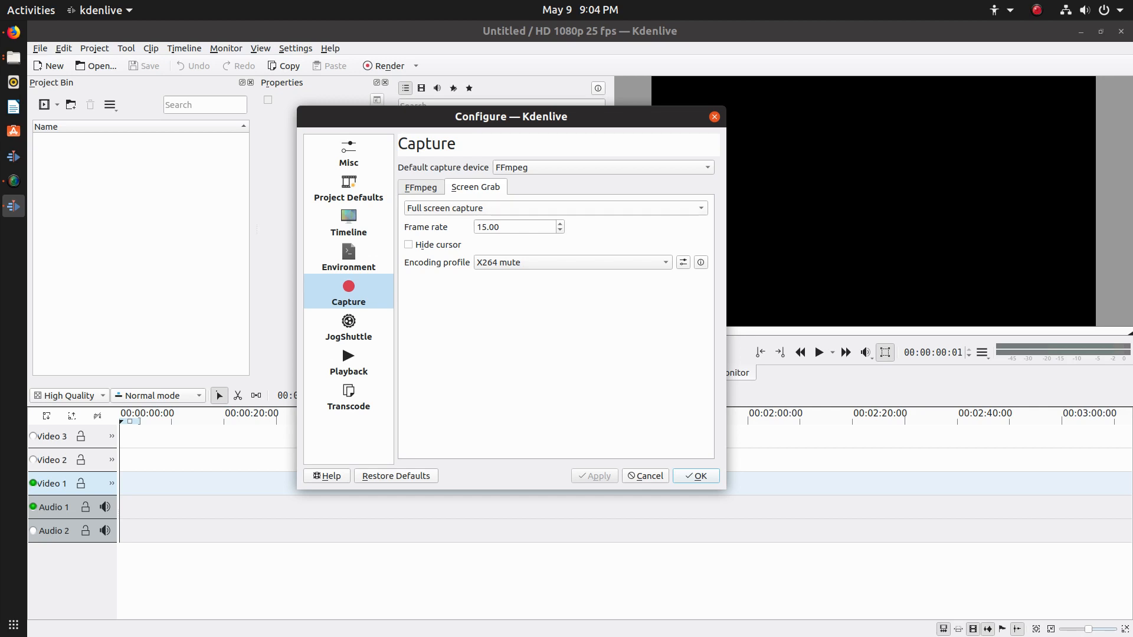
drag(511, 116, 307, 122)
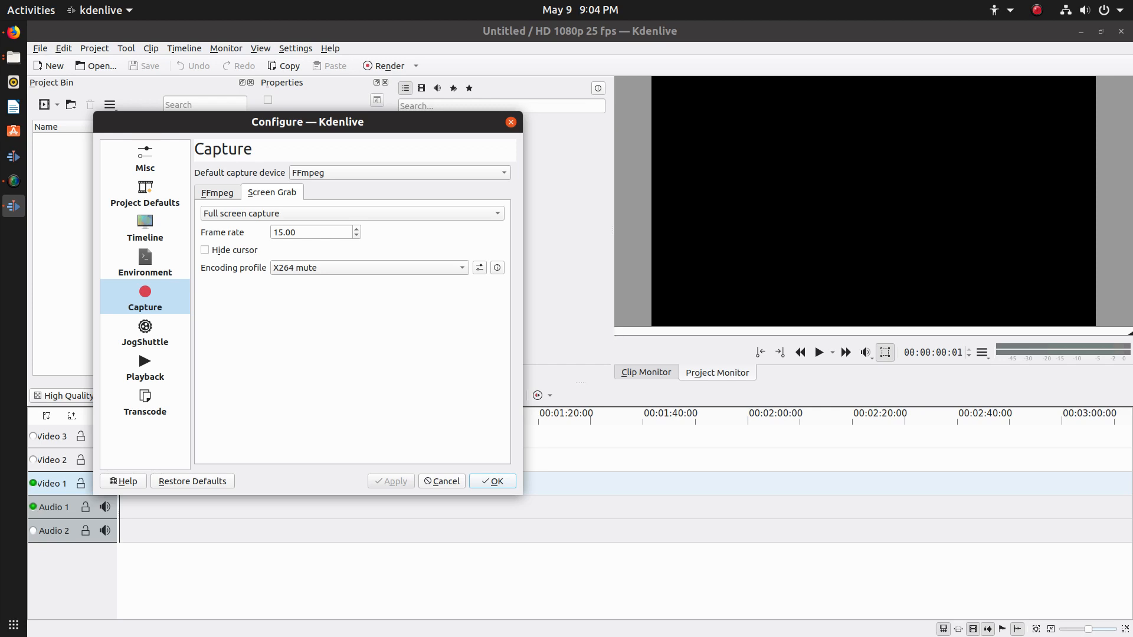
drag(308, 123, 555, 155)
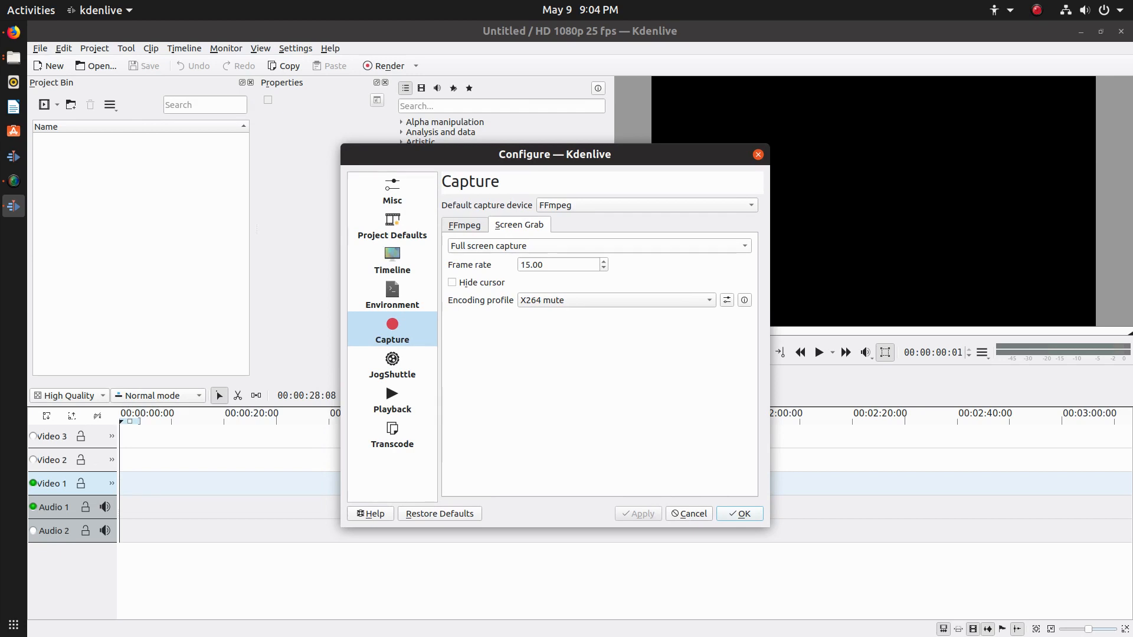
click(600, 246)
click(600, 246)
click(452, 283)
click(452, 282)
- Look through the JogShuttle, Playback and Transcode settings, and close the configuration with the changes accepted
click(392, 364)
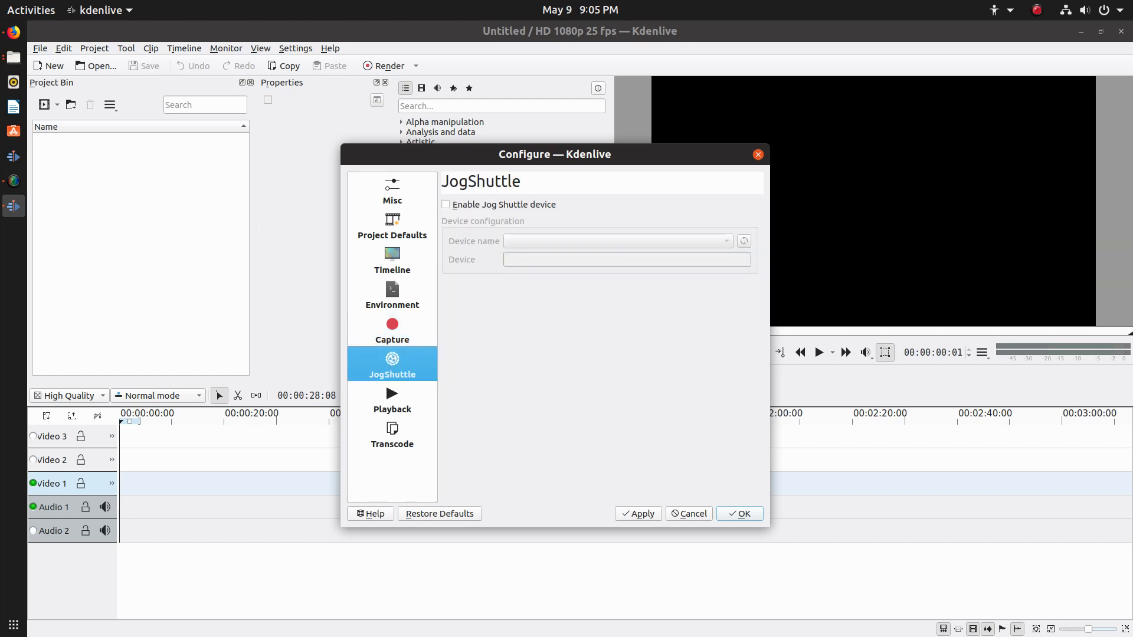
click(392, 399)
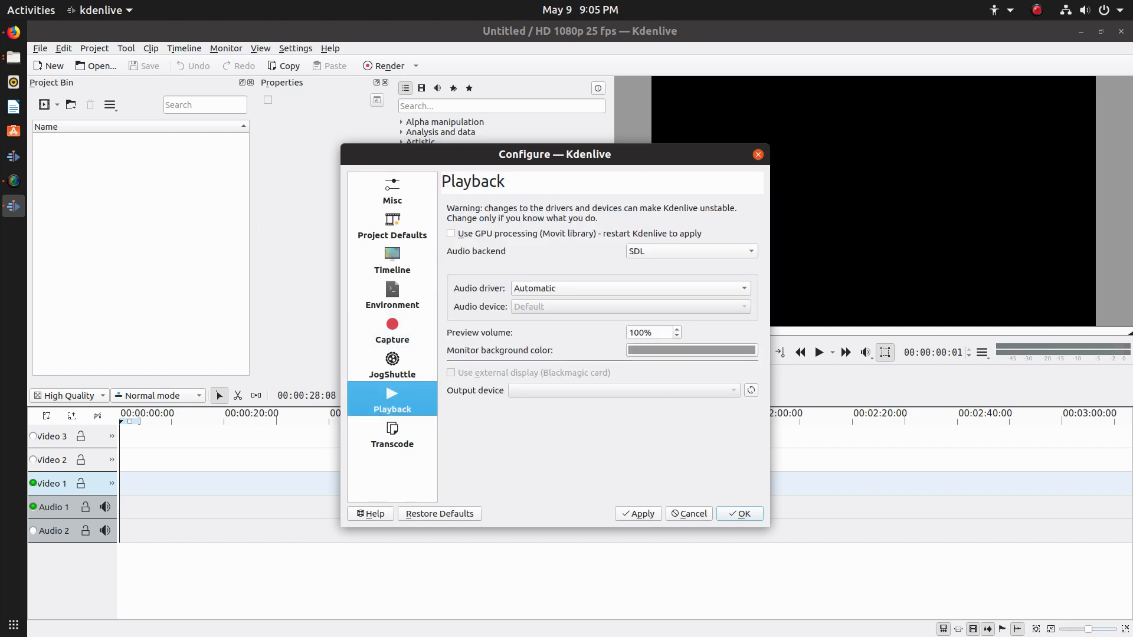
click(392, 434)
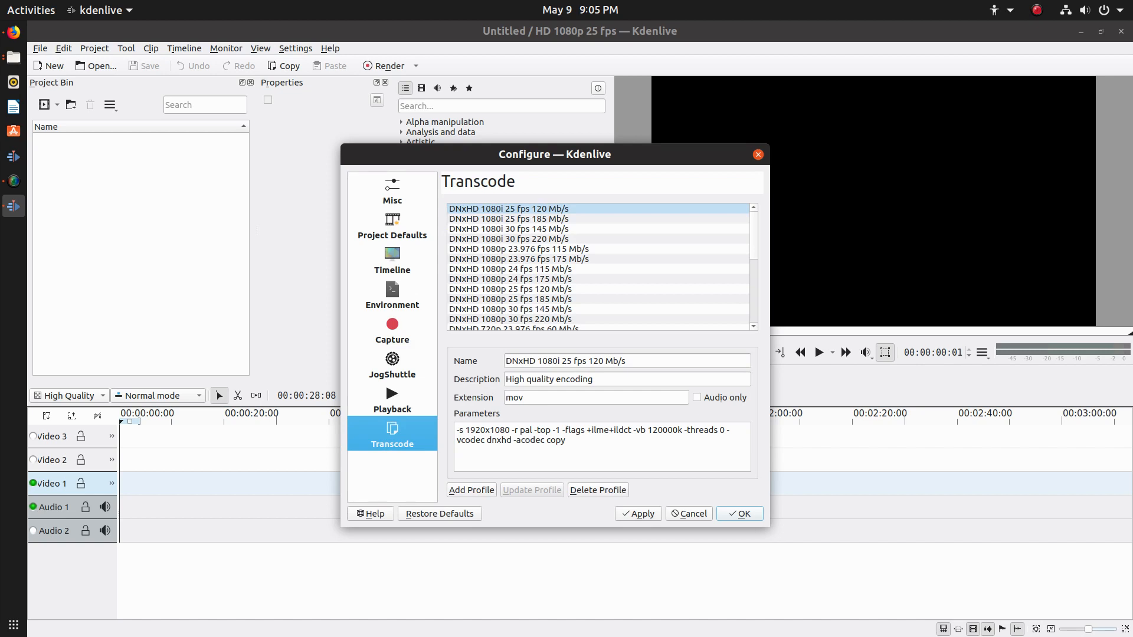
key(Return)
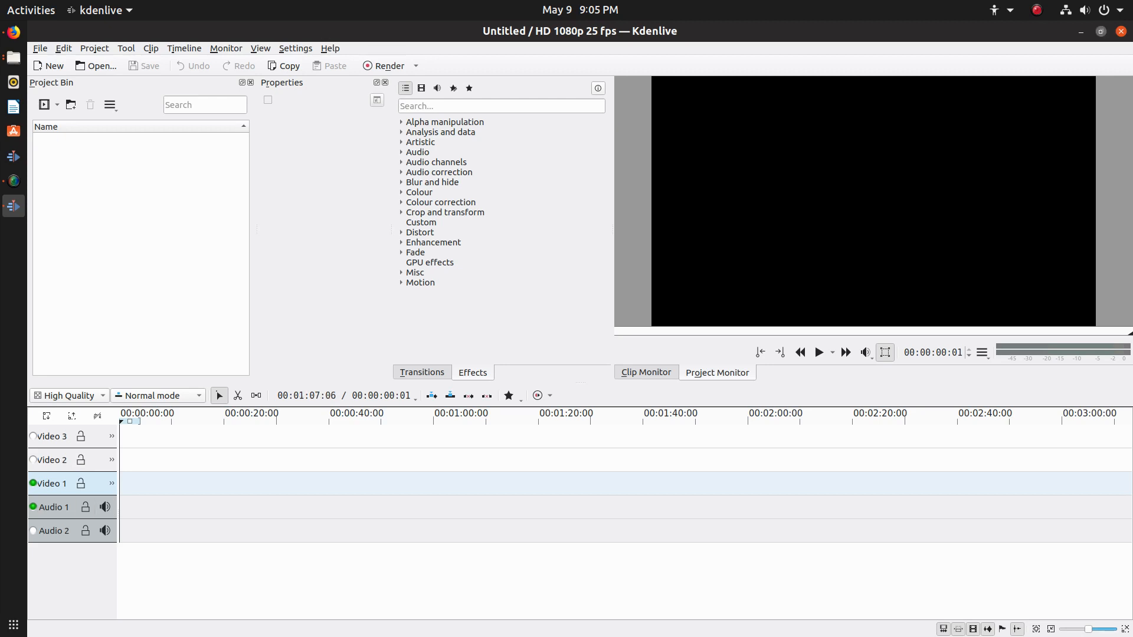
- Close Kdenlive and skip the failed copy of MX-18.2_x64.iso
click(1121, 31)
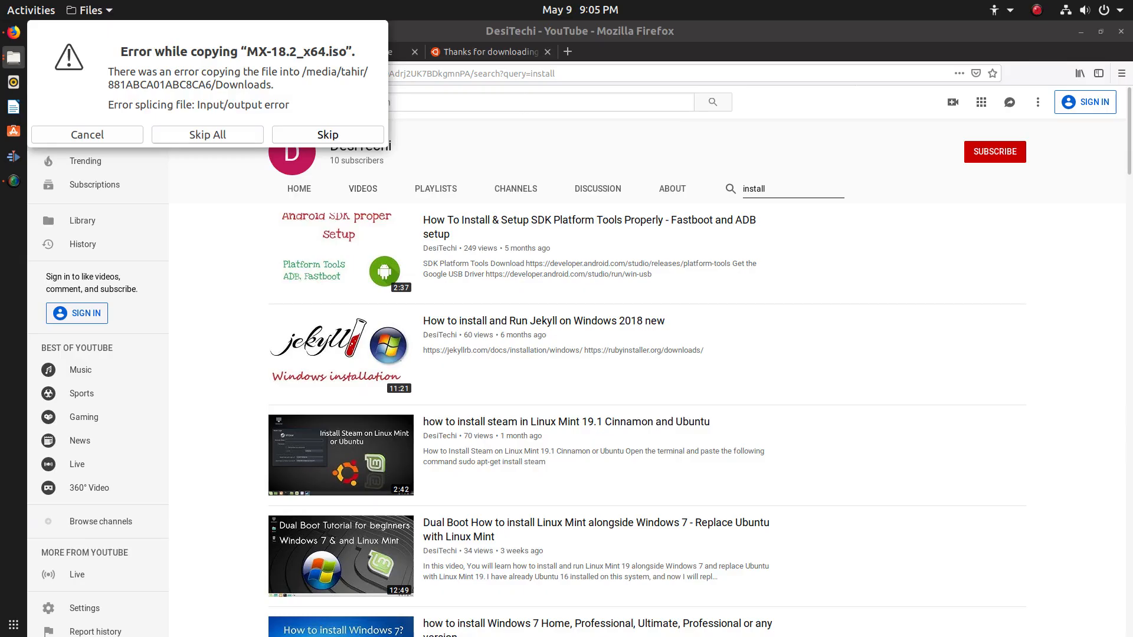
click(328, 135)
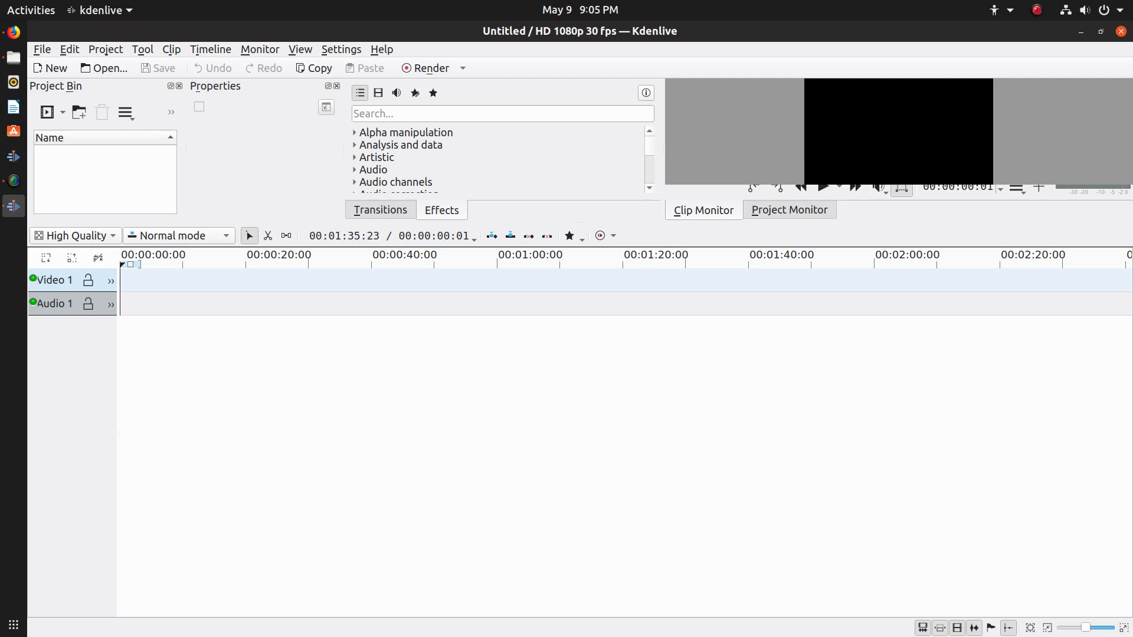
- Make the panels above the timeline taller, and try the Windows interface style before switching to Fusion
drag(722, 224, 722, 524)
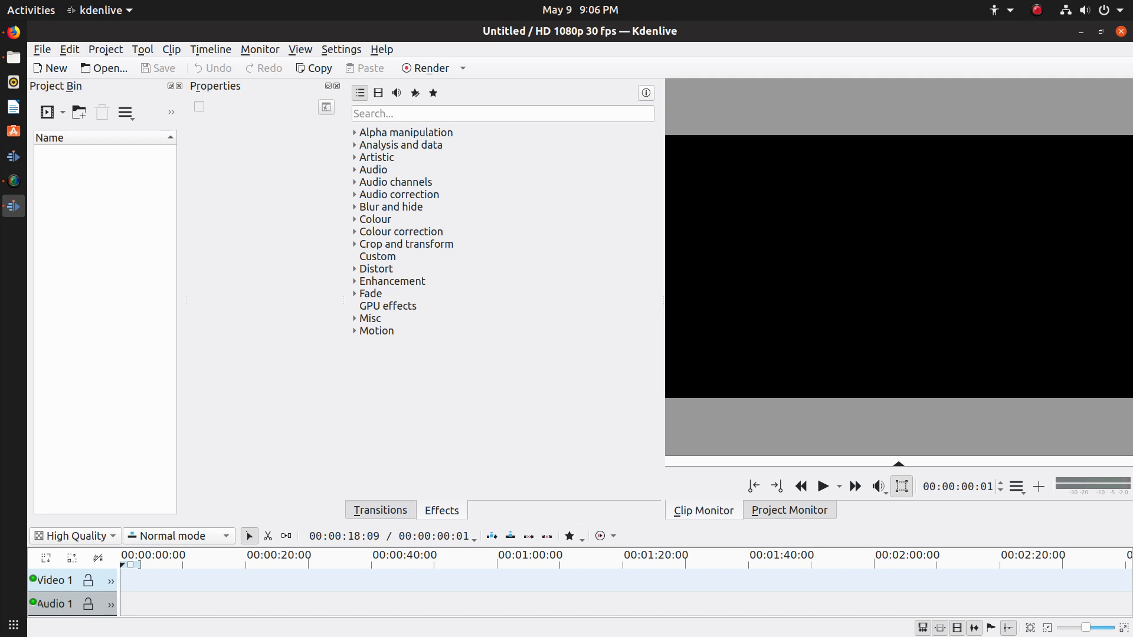
click(341, 49)
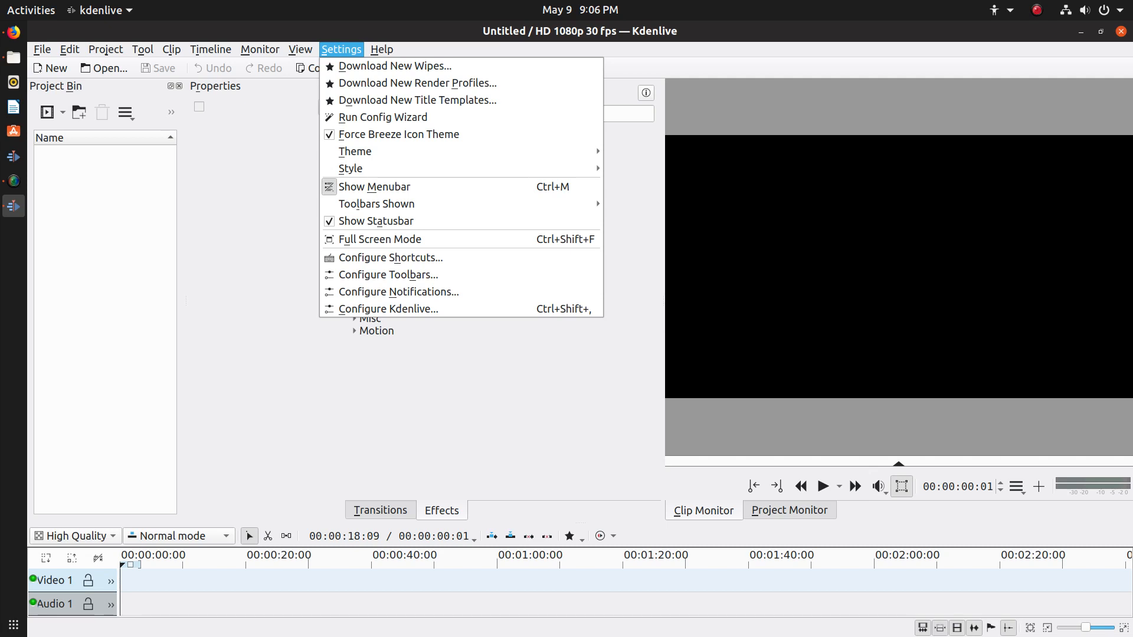
mouse_move(355, 152)
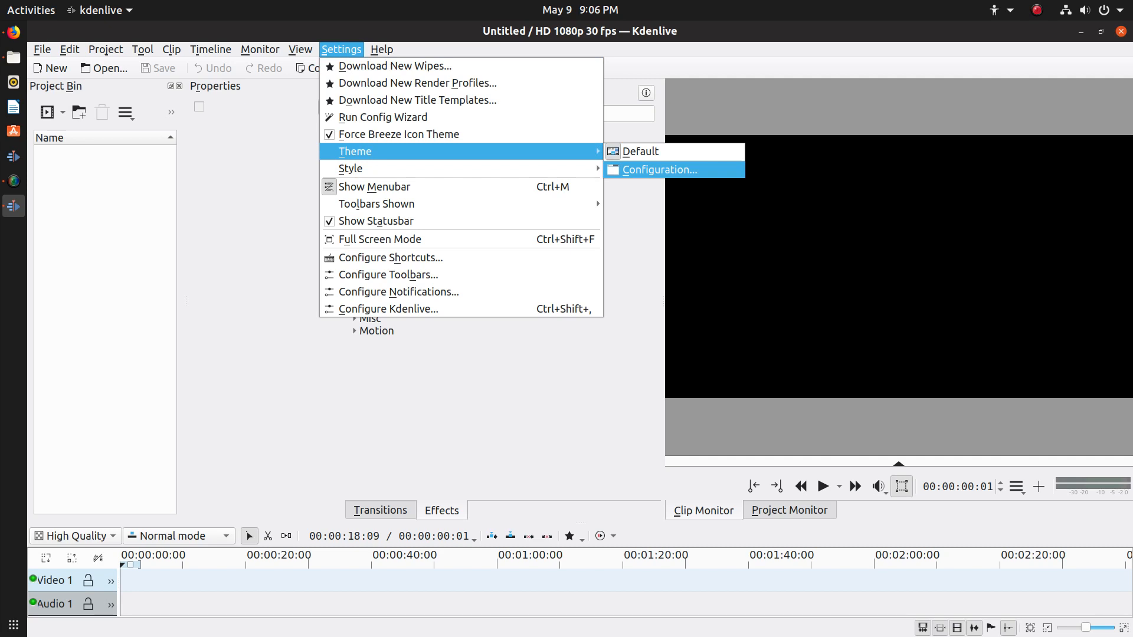
mouse_move(461, 168)
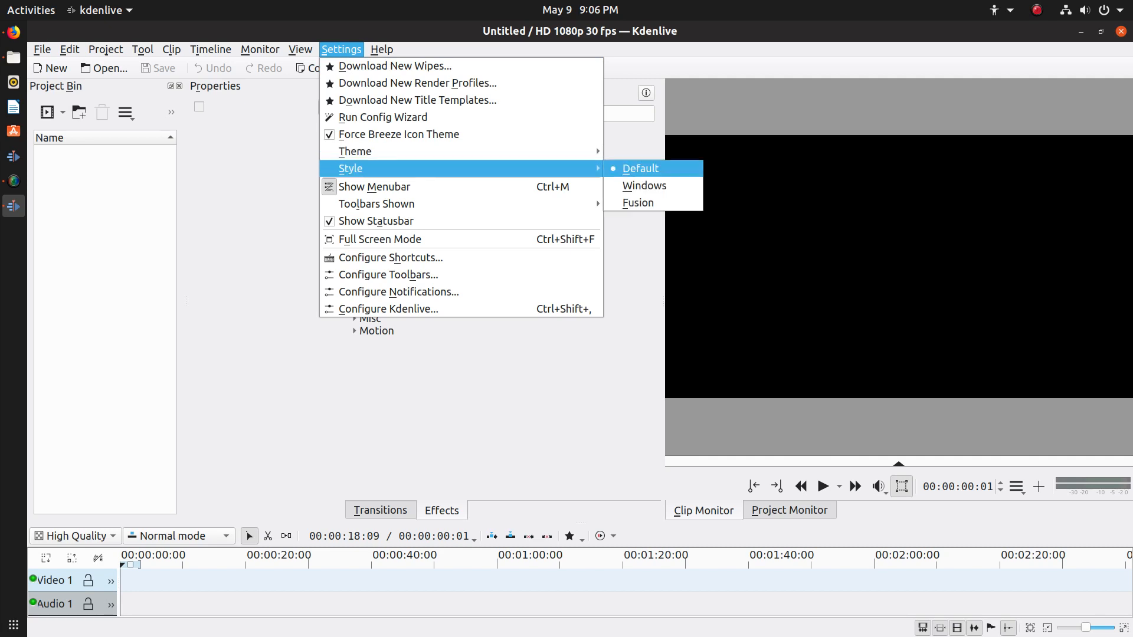
click(644, 185)
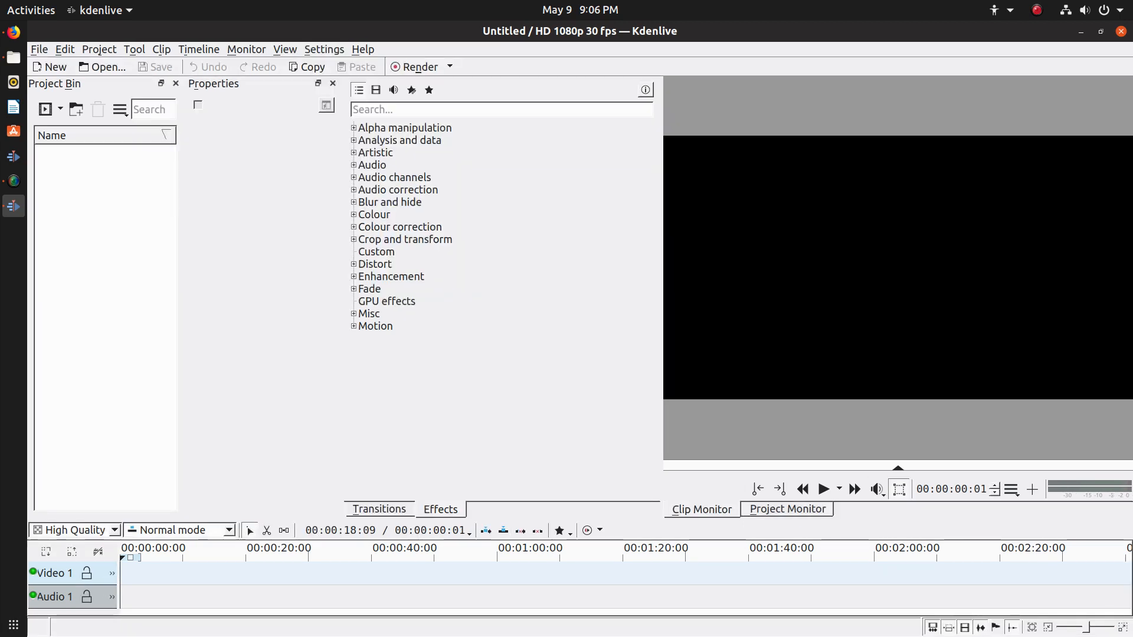
click(324, 50)
mouse_move(413, 167)
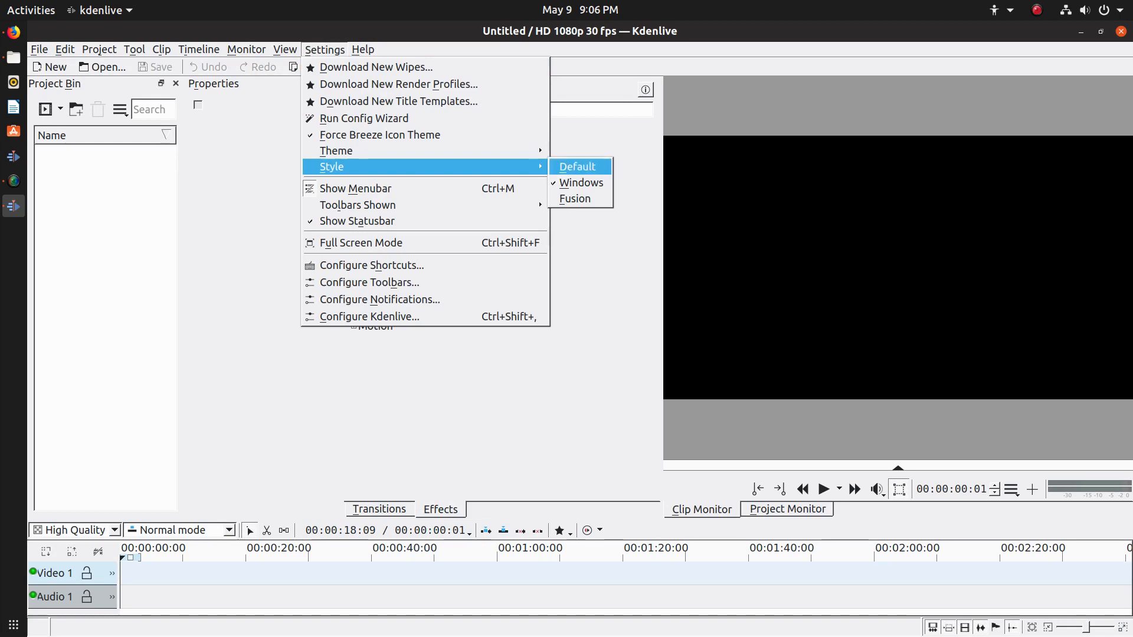
click(574, 198)
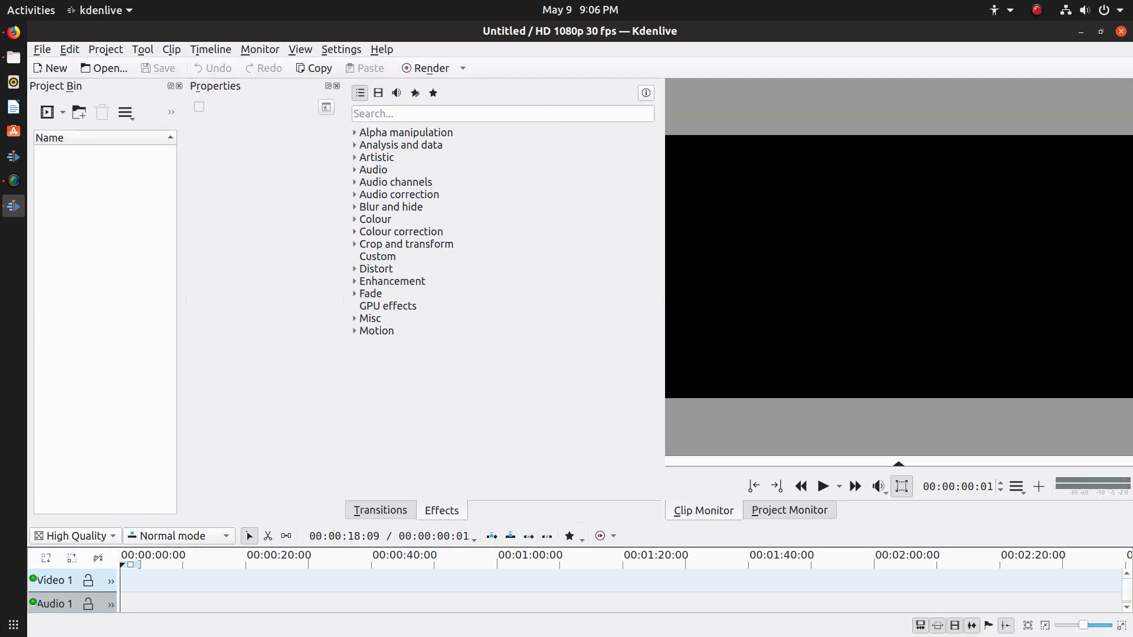
- Save the current window layout in the first layout slot as Desitechi, and save it again under the same name
click(301, 49)
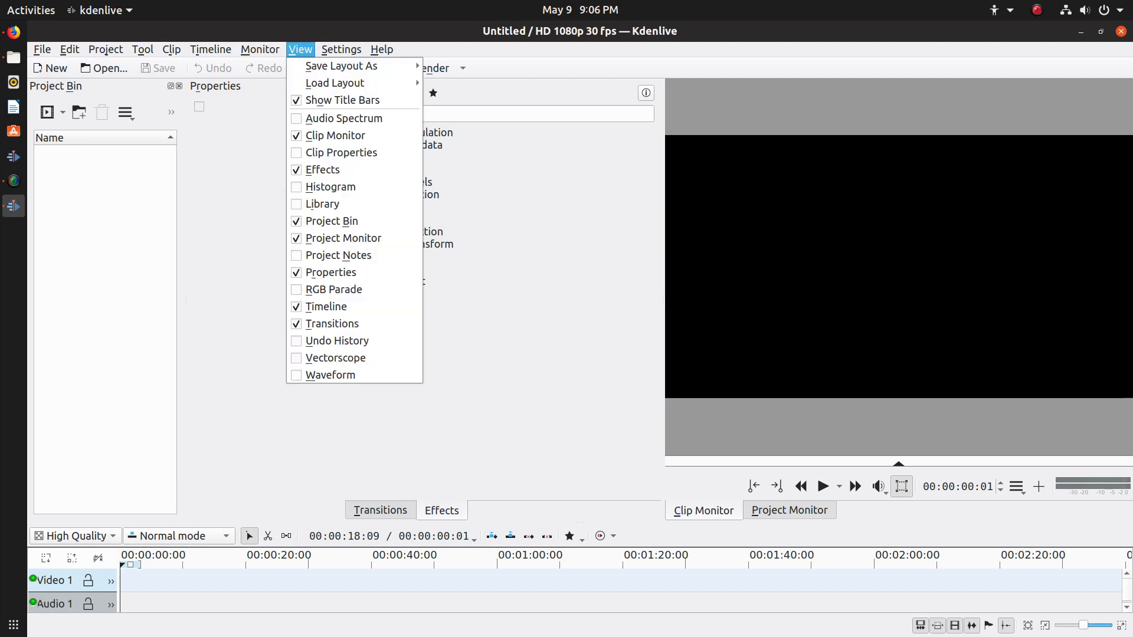
mouse_move(342, 65)
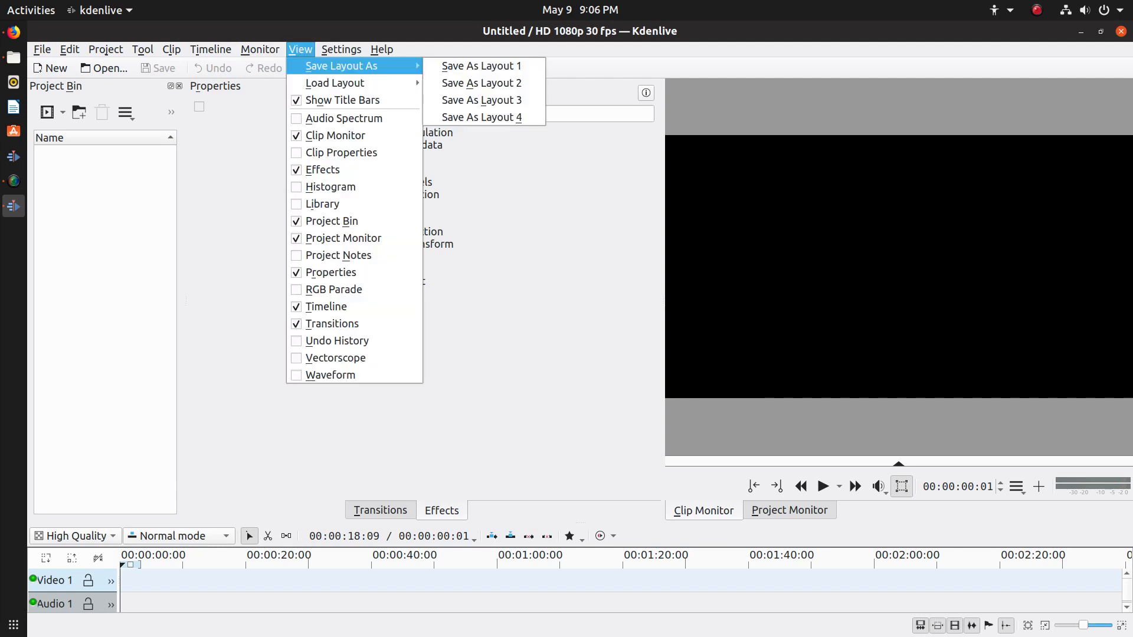
key(Return)
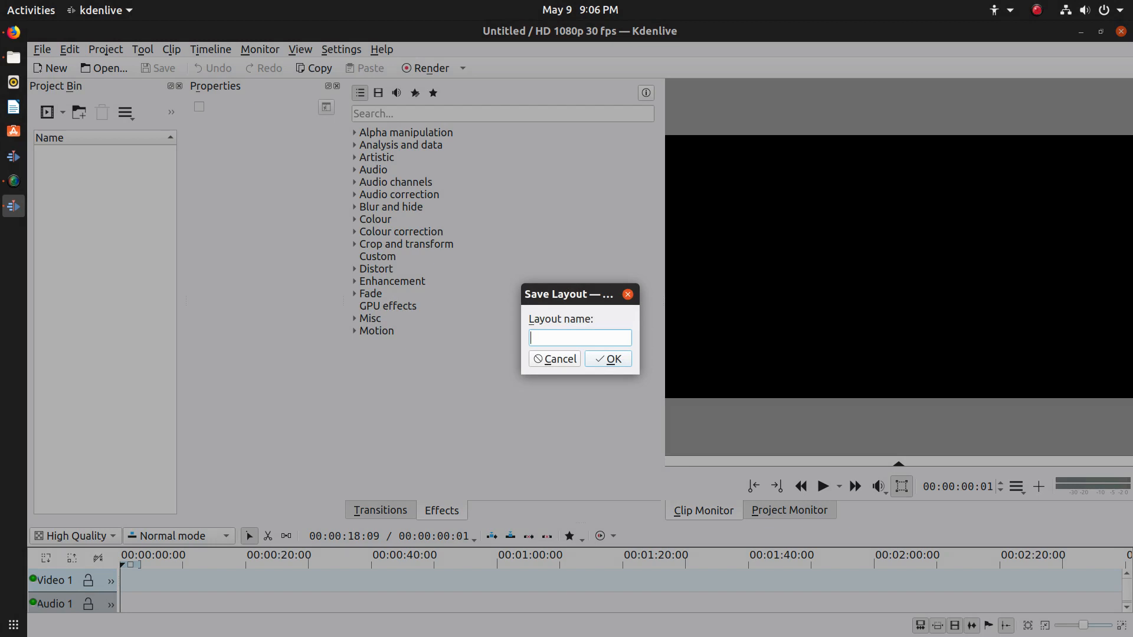
text(Desitechi)
key(Return)
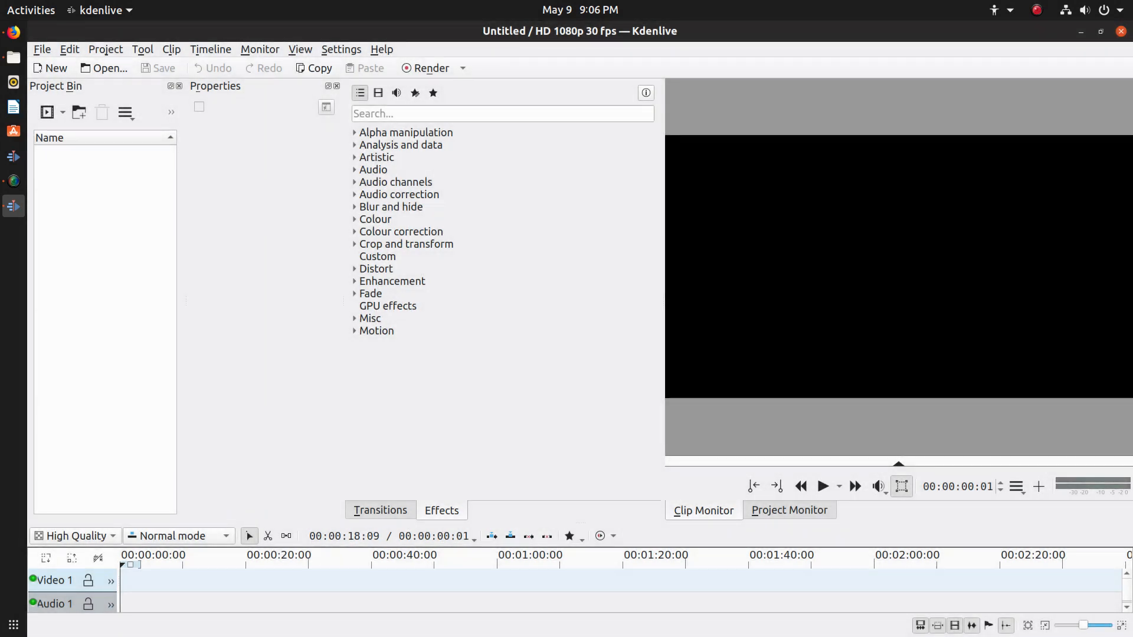
click(300, 50)
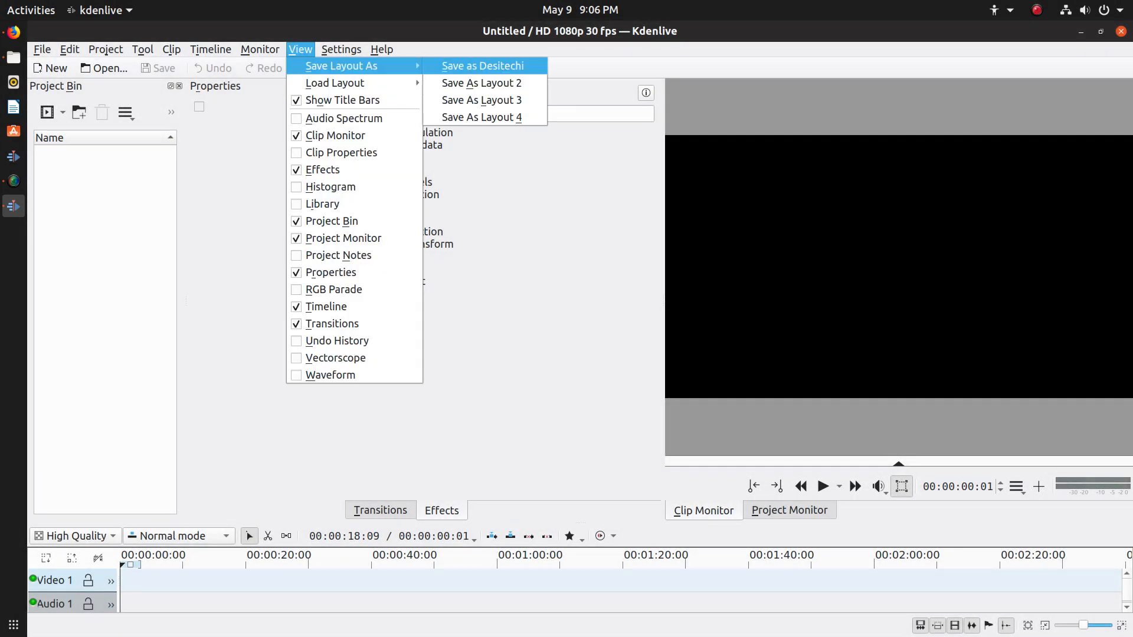
click(483, 66)
click(608, 358)
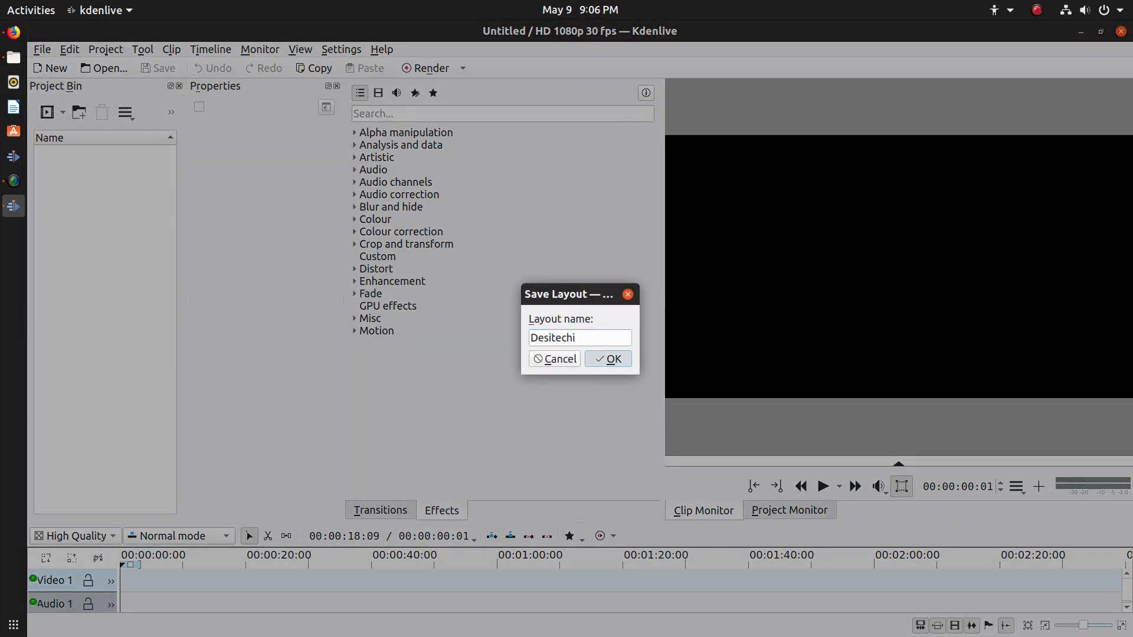
- Hide the Clip Monitor so that only the Project Monitor is shown
click(301, 49)
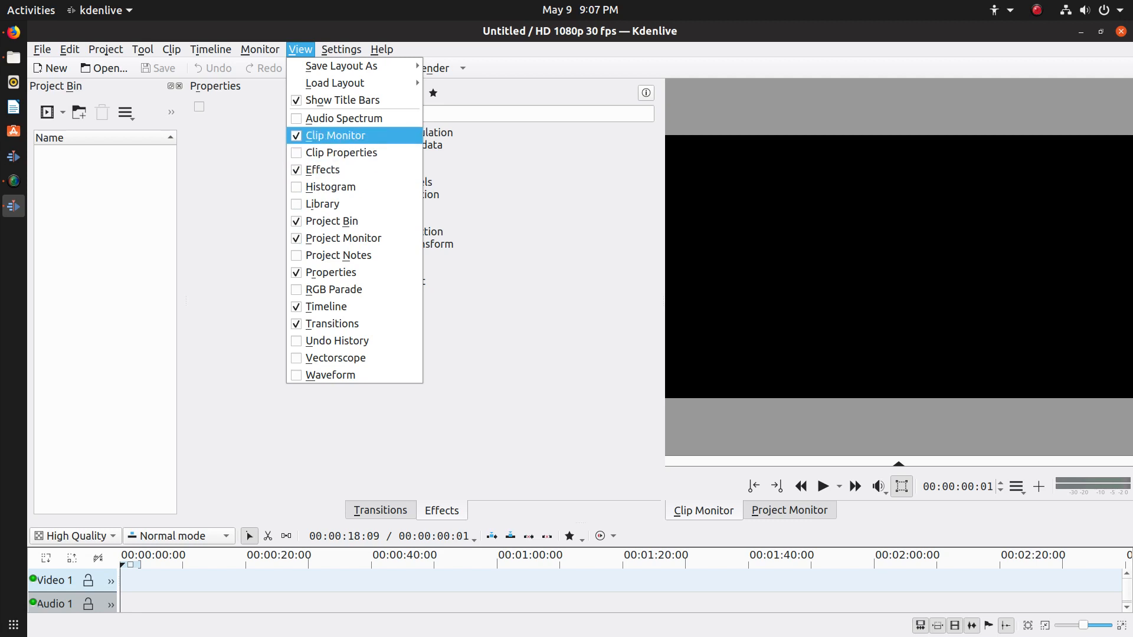
click(335, 135)
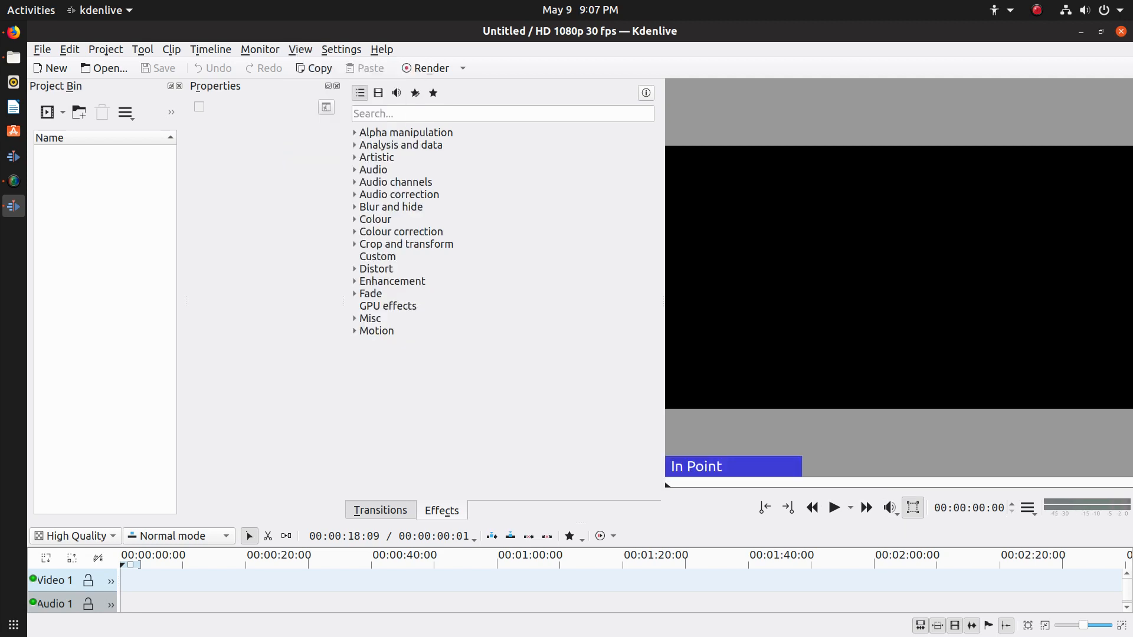
click(300, 49)
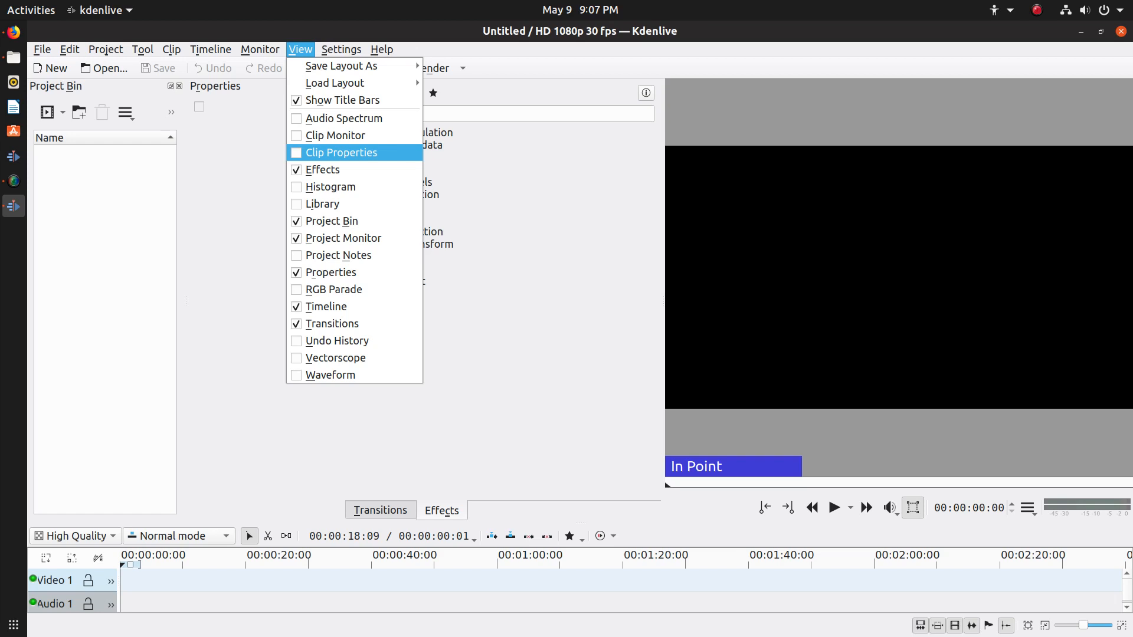
key(Left)
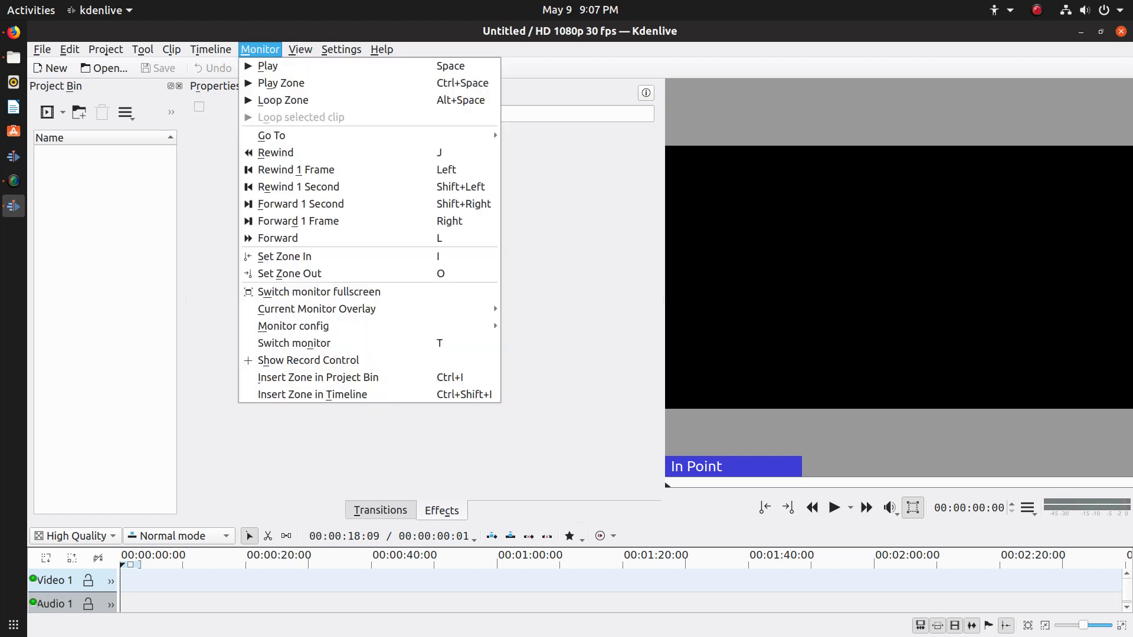
key(Left)
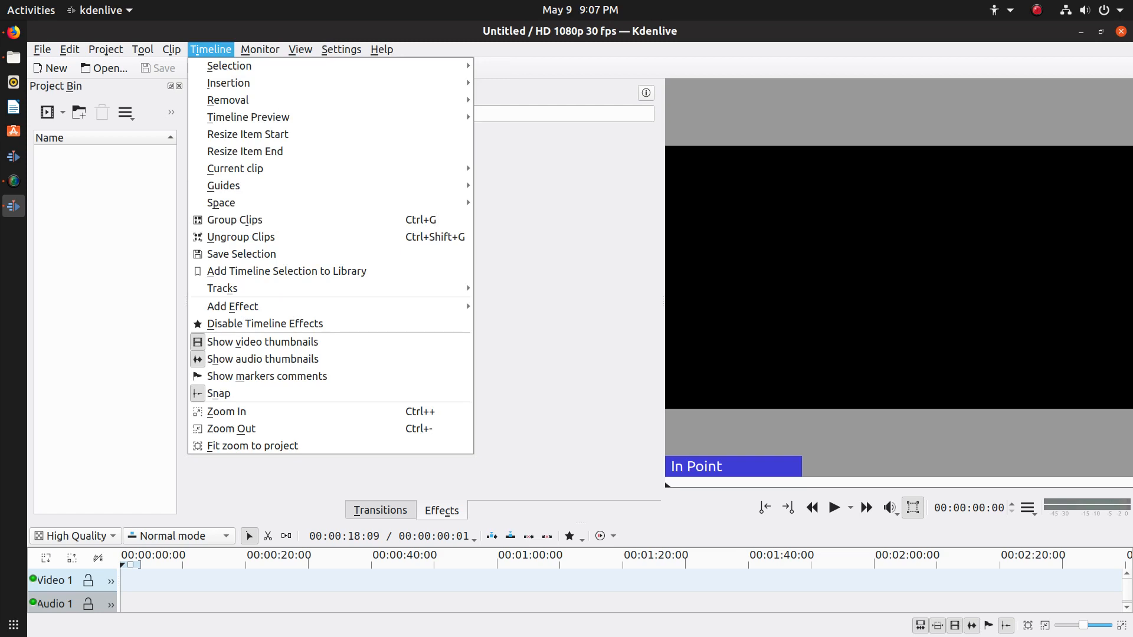
key(Left)
key(Left)
key(Left)
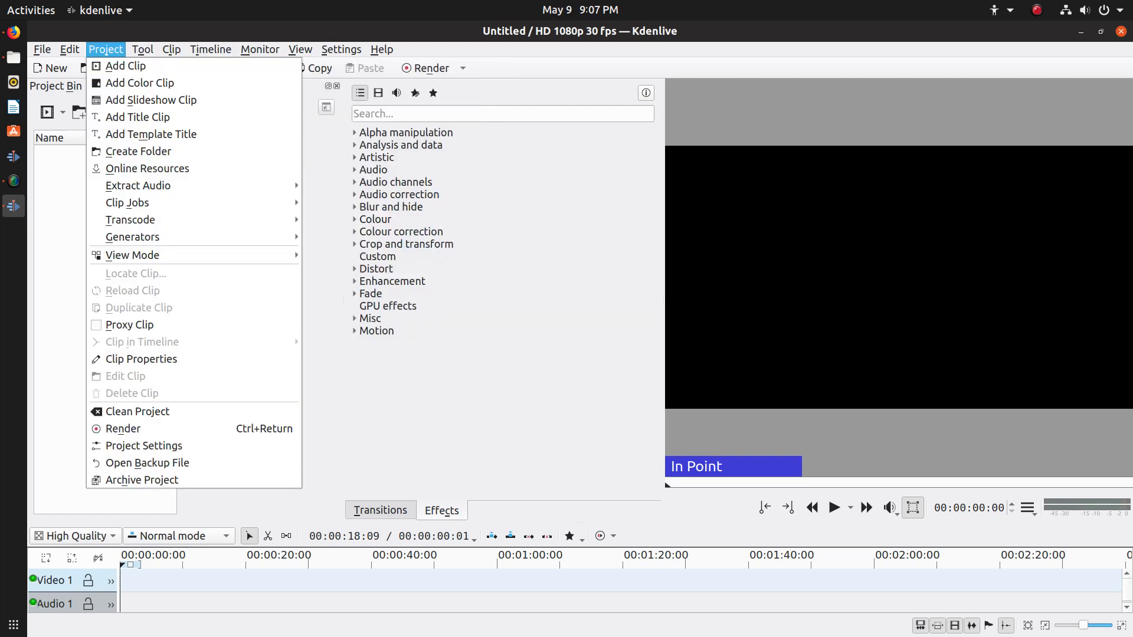
key(Left)
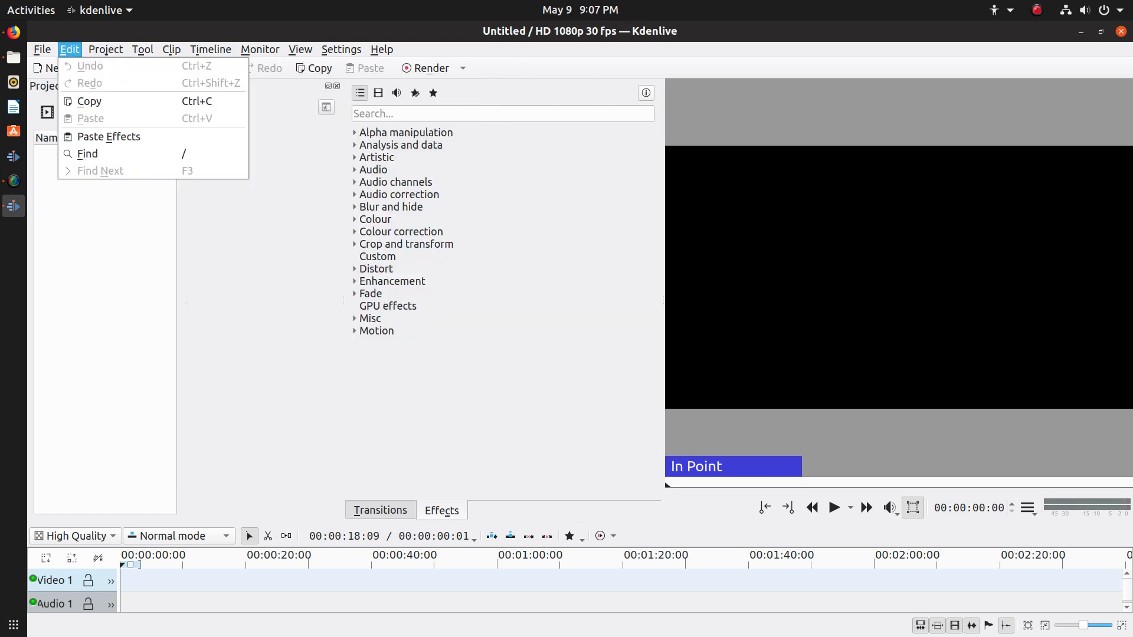
key(Escape)
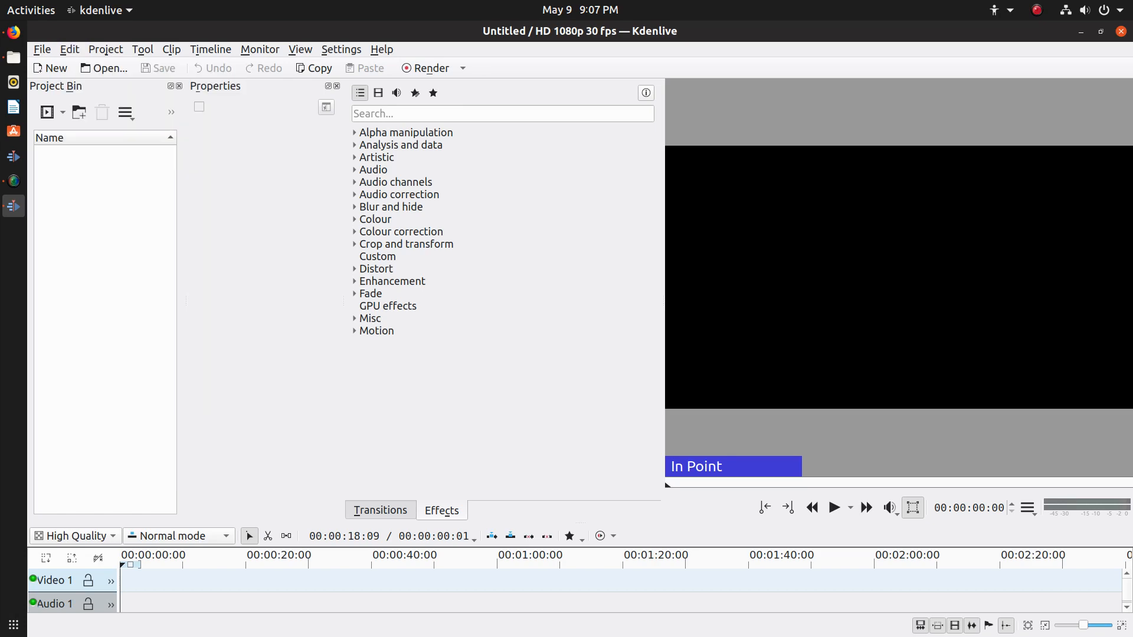
- Switch to the Files window and add install Ubuntu 1.mp4 to Kdenlive's Project Bin
key(alt+Tab)
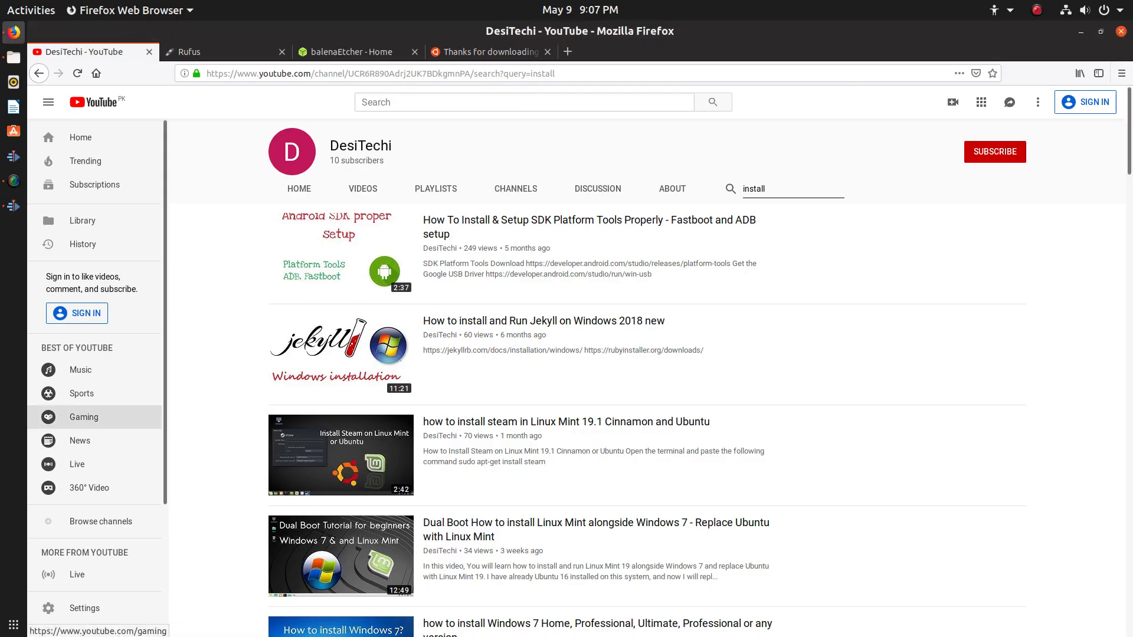
key(alt+Tab)
click(13, 58)
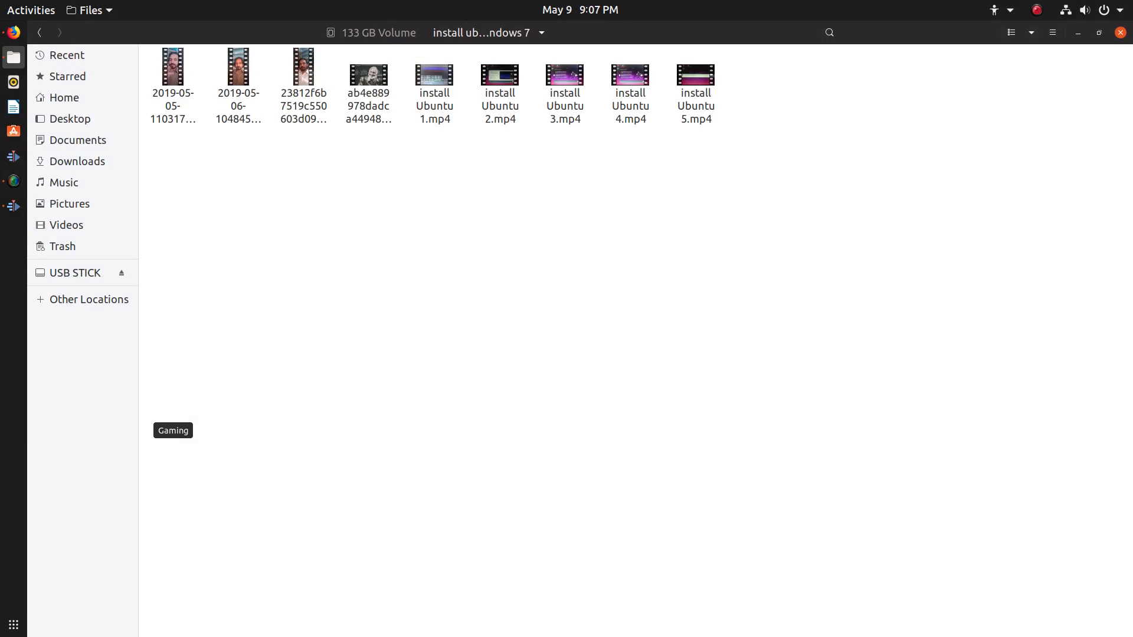
drag(417, 138, 721, 93)
click(448, 177)
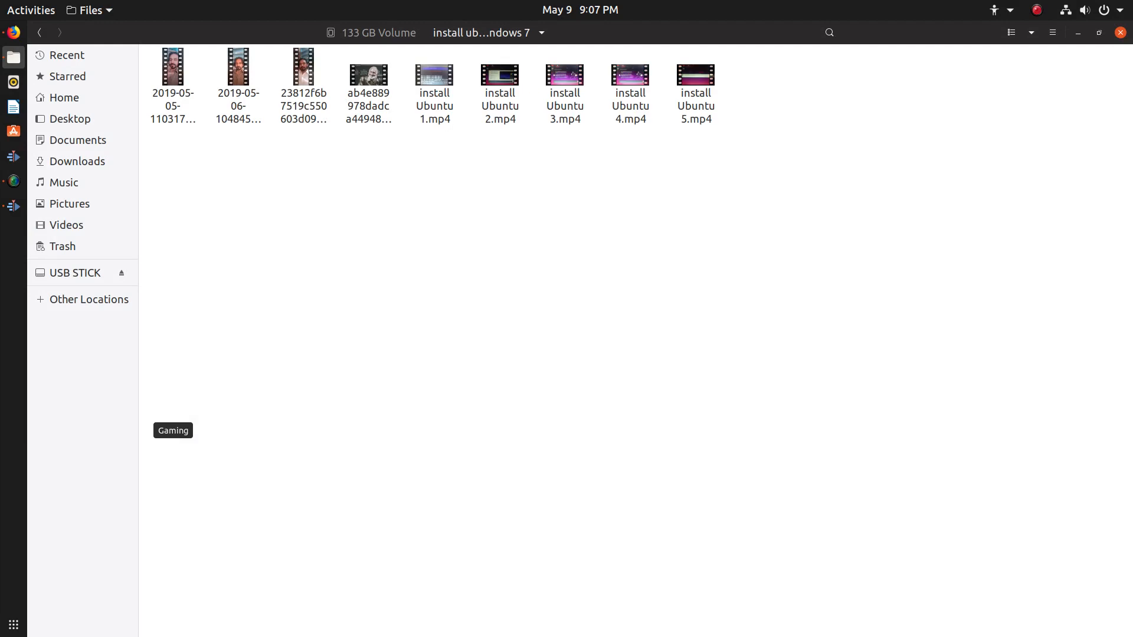
click(434, 76)
drag(434, 75, 126, 254)
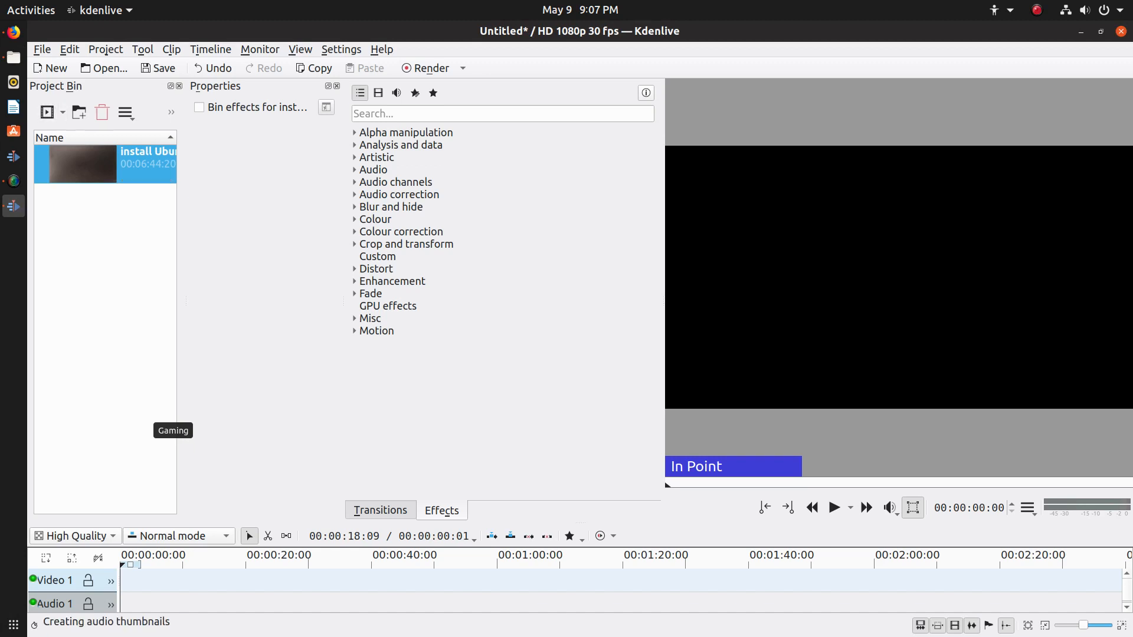
- Place install Ubuntu 1.mp4 on the Video 1 track starting at 00:00:00:00, and enlarge the timeline area
drag(82, 164, 222, 572)
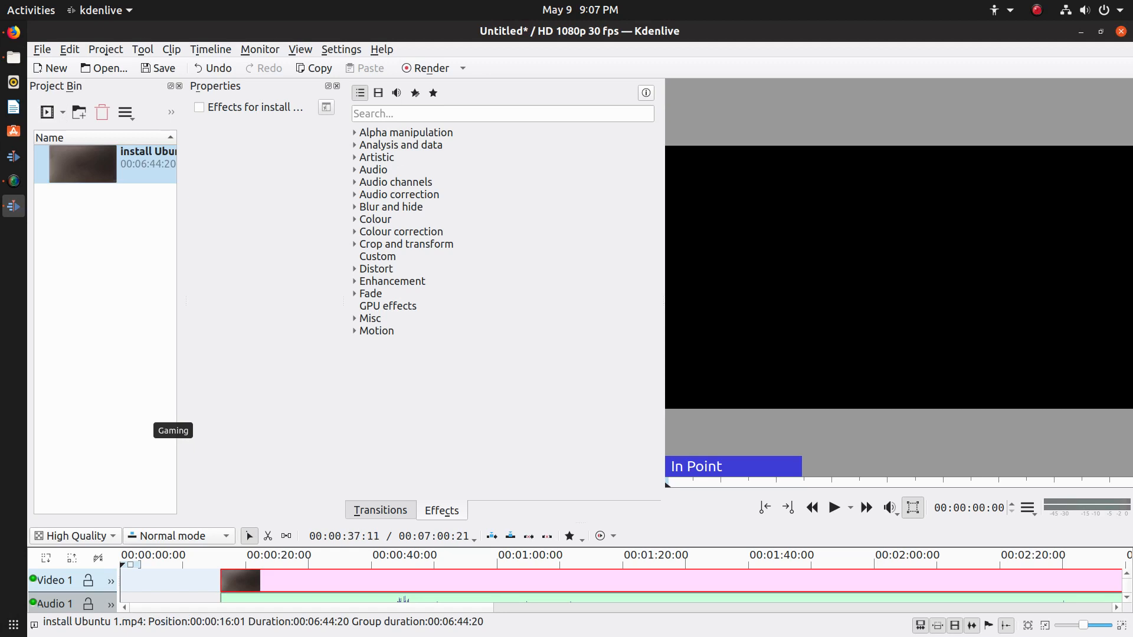
drag(413, 523, 416, 440)
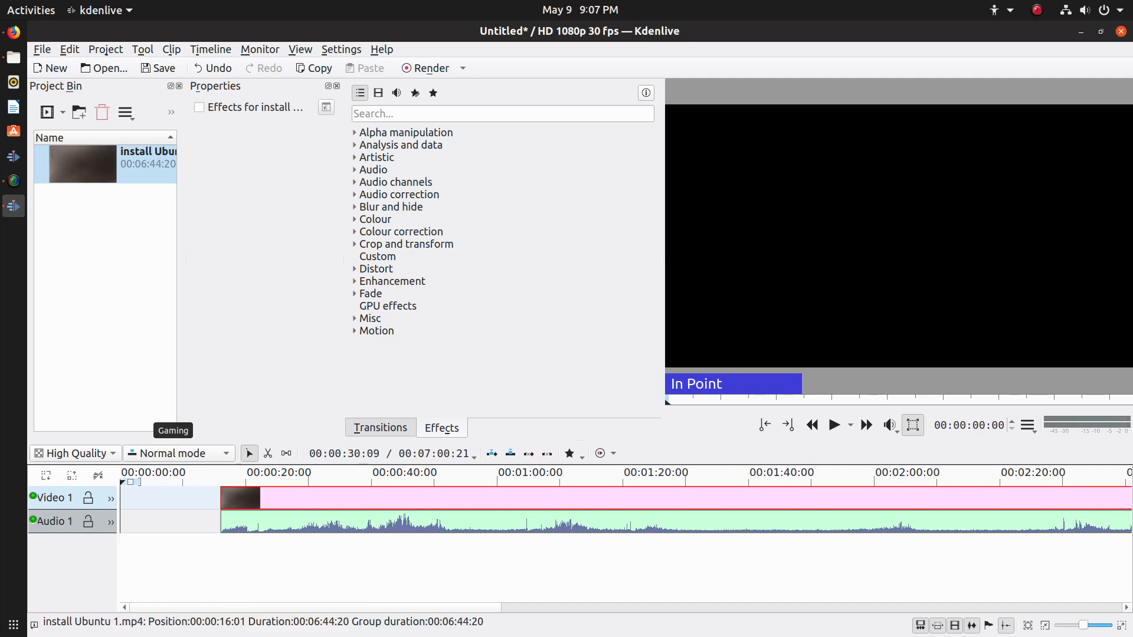
drag(311, 498, 211, 498)
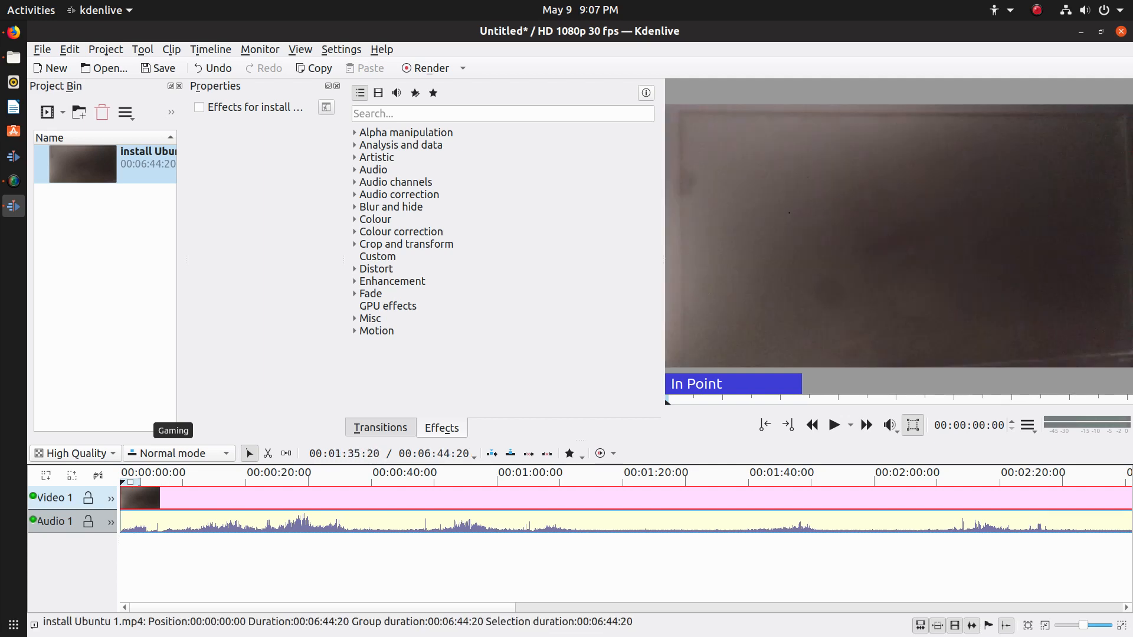
- Widen the Project Monitor and play the timeline from the start, pausing about 20 seconds in
drag(663, 260, 513, 260)
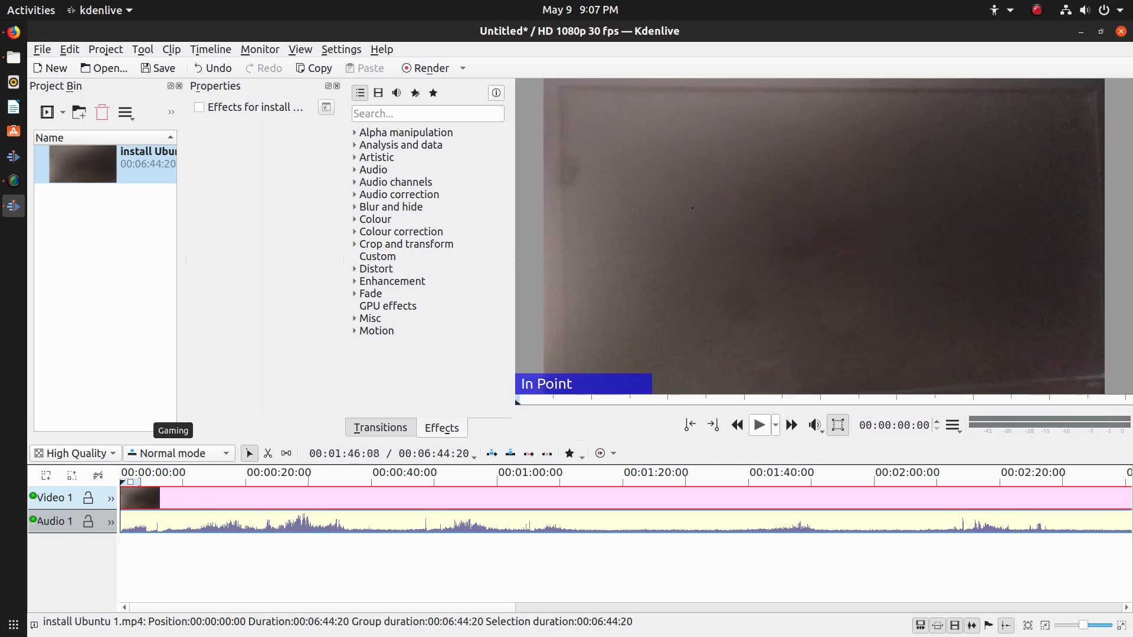
click(760, 424)
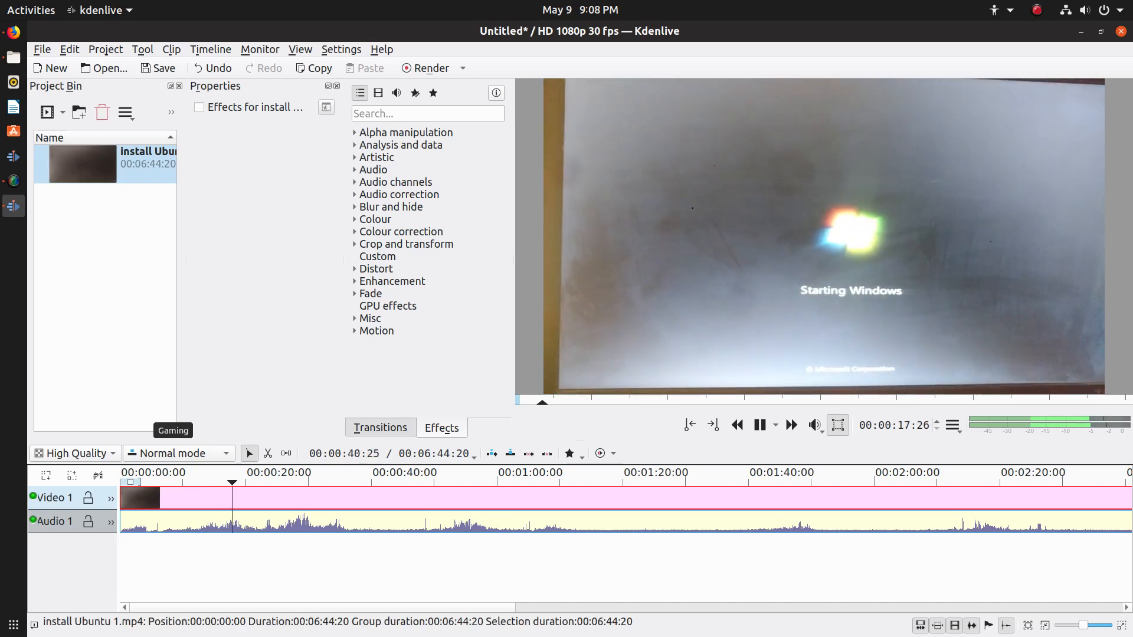
key(space)
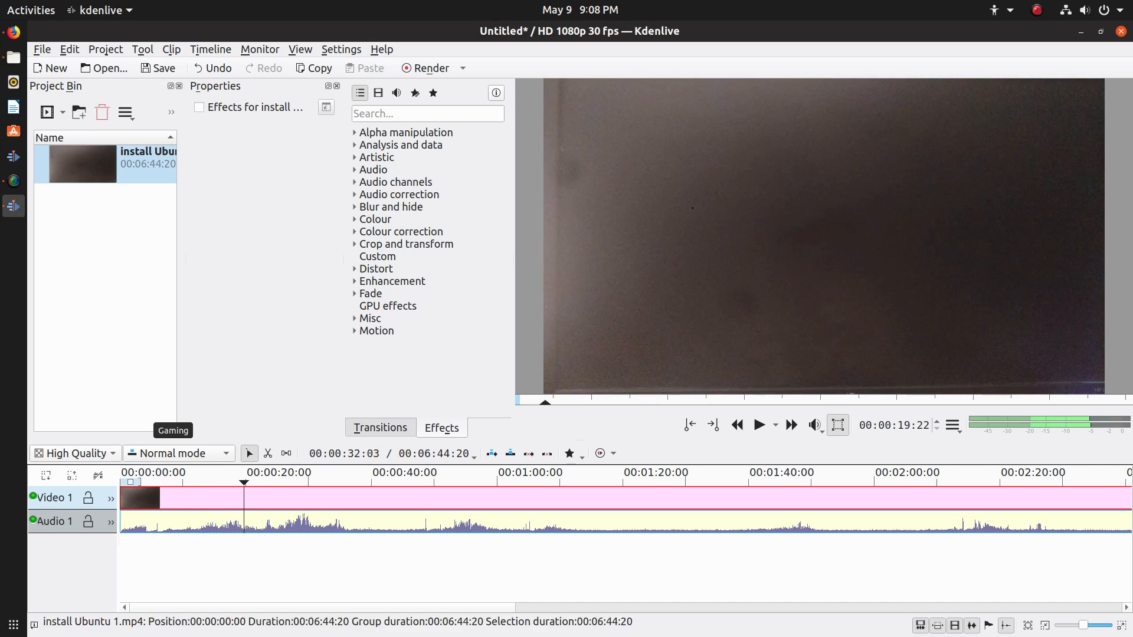
- Ungroup the install Ubuntu 1.mp4 clip on the timeline and delete its audio from the Audio 1 track
right_click(322, 519)
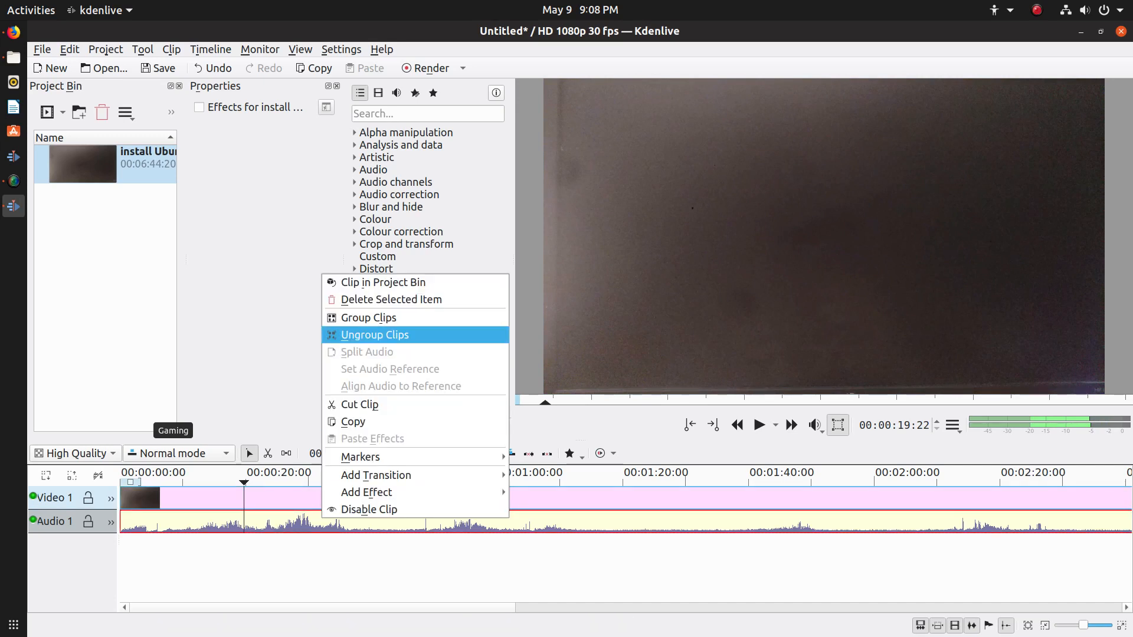
click(375, 335)
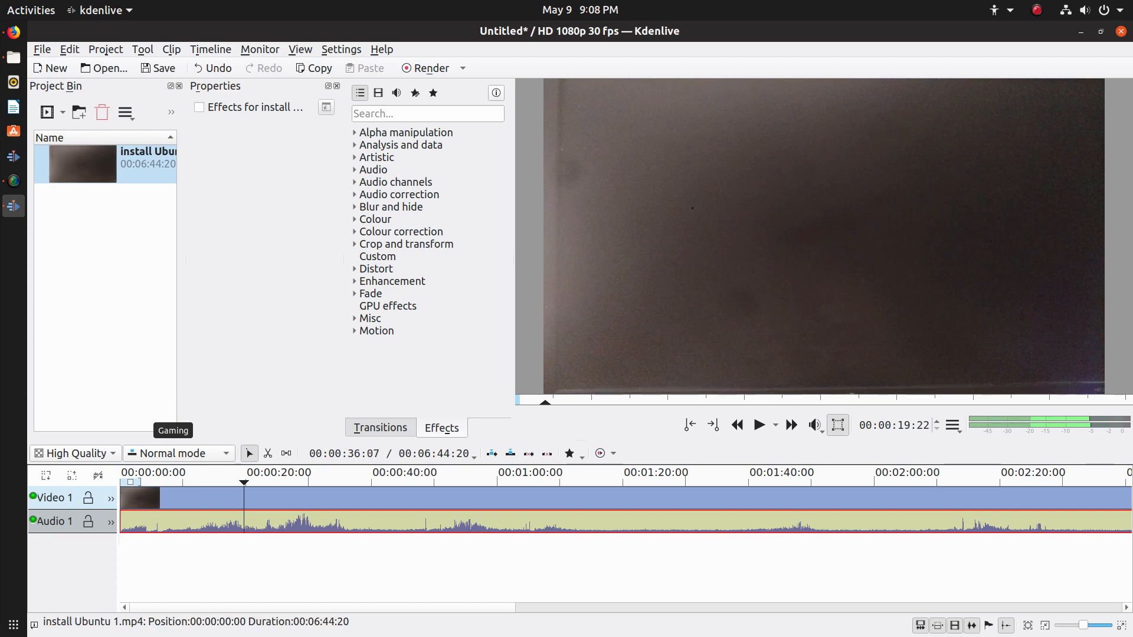
key(Delete)
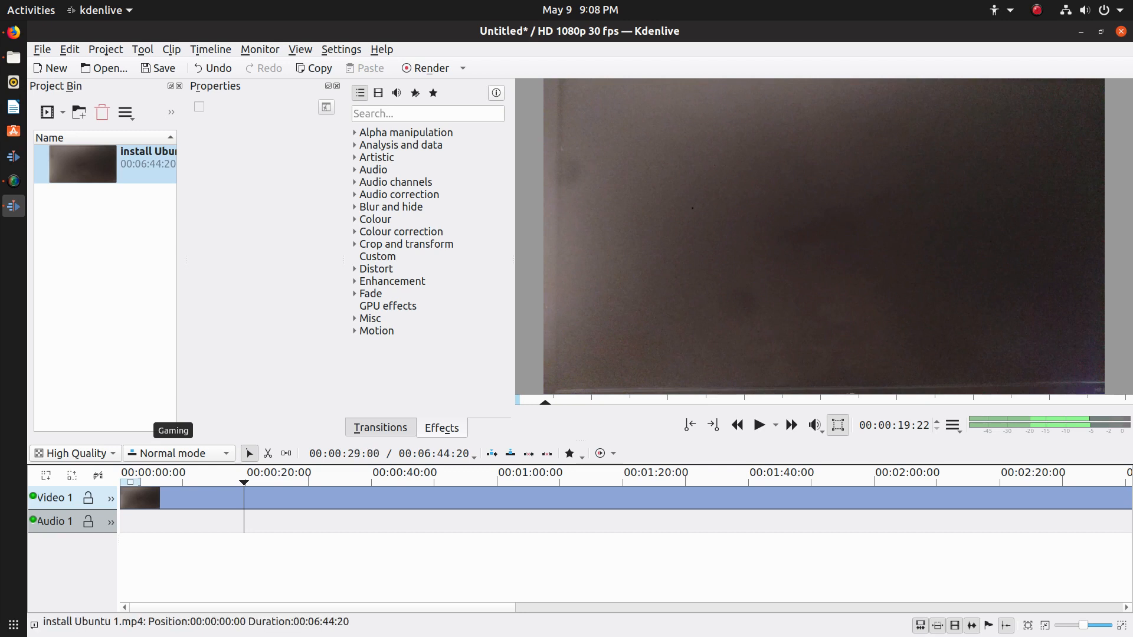
- Move the remaining clip on the Video 1 track to start at 00:00:03:10
drag(294, 498, 314, 498)
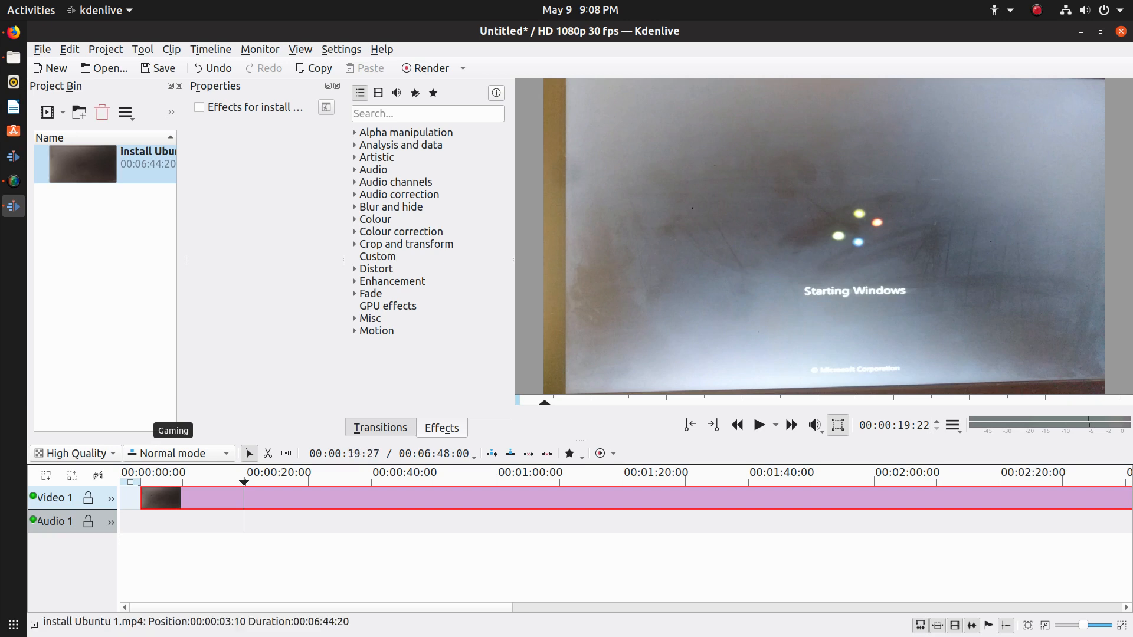
- Return the playhead to the timeline's start and move the install Ubuntu 1.mp4 clip to start at 00:00:05:00
drag(244, 482, 112, 482)
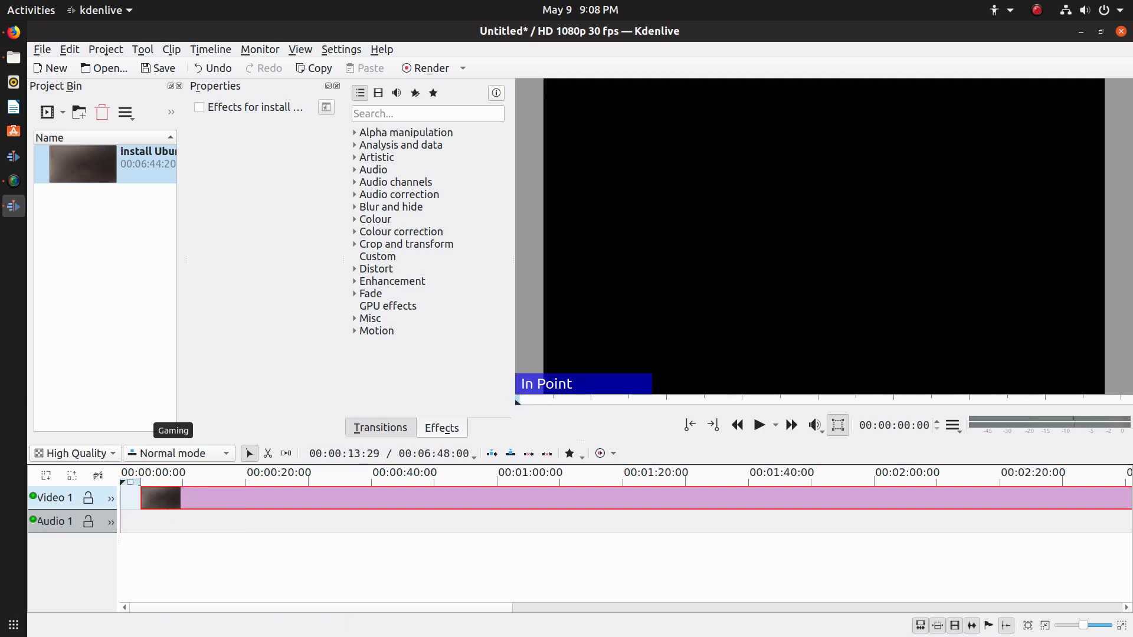
drag(214, 499, 224, 499)
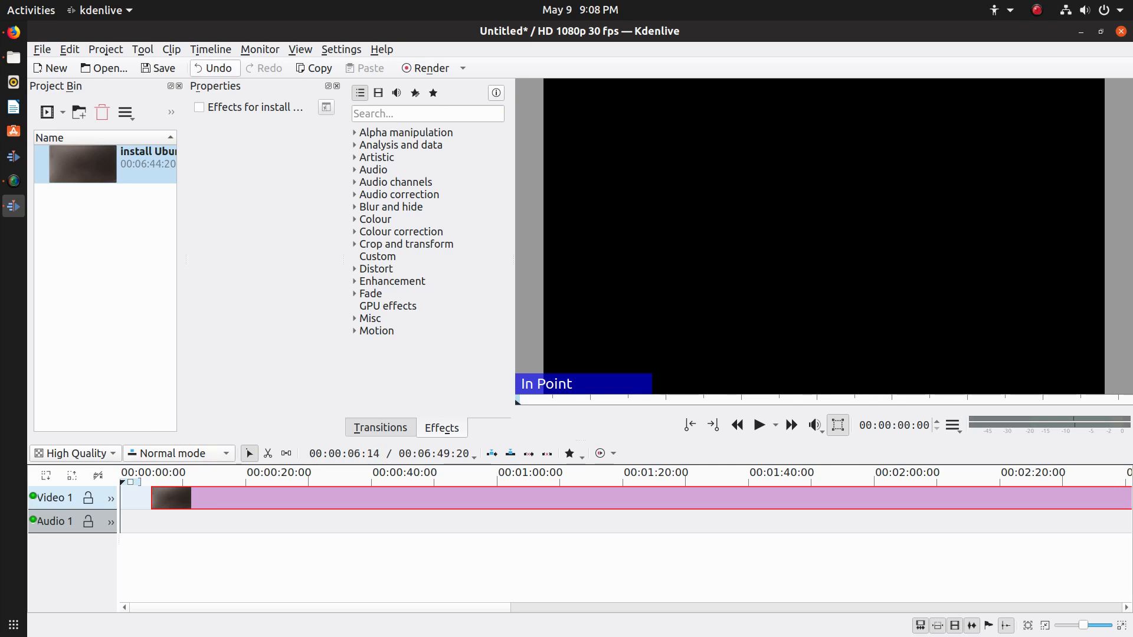
- Add a title clip with a text item near the middle of the frame at font size 88
click(106, 49)
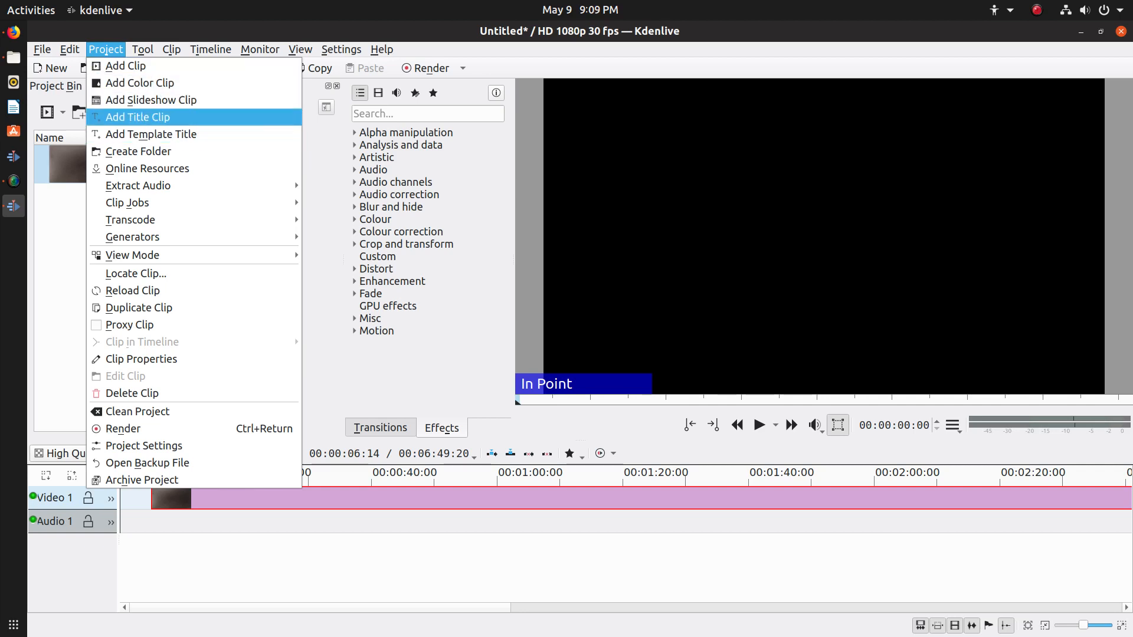
key(Return)
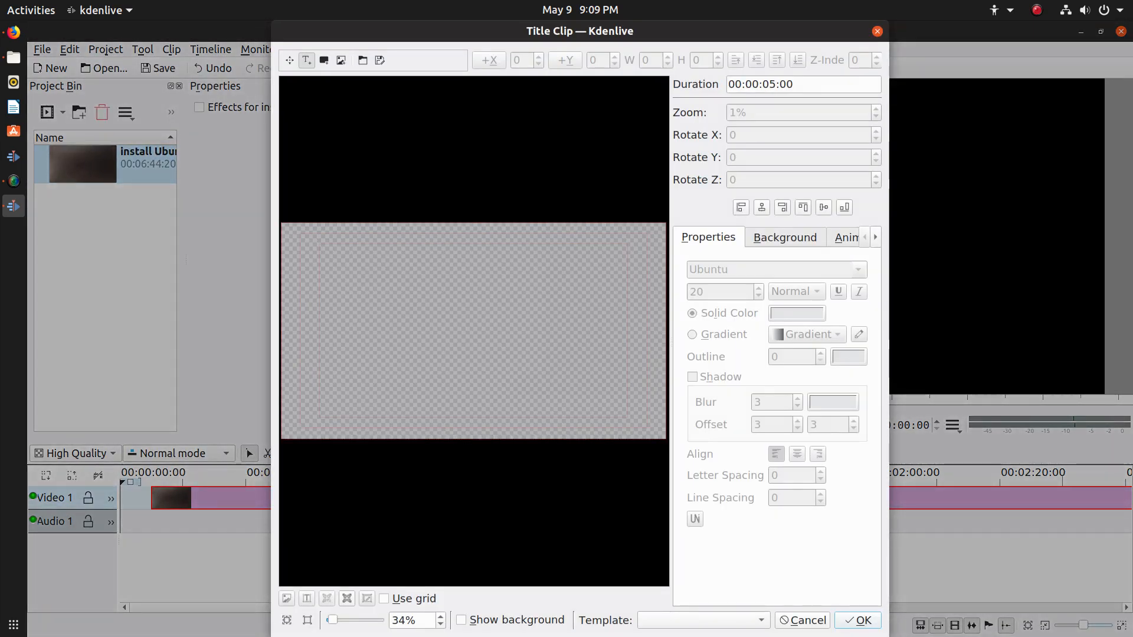
click(460, 318)
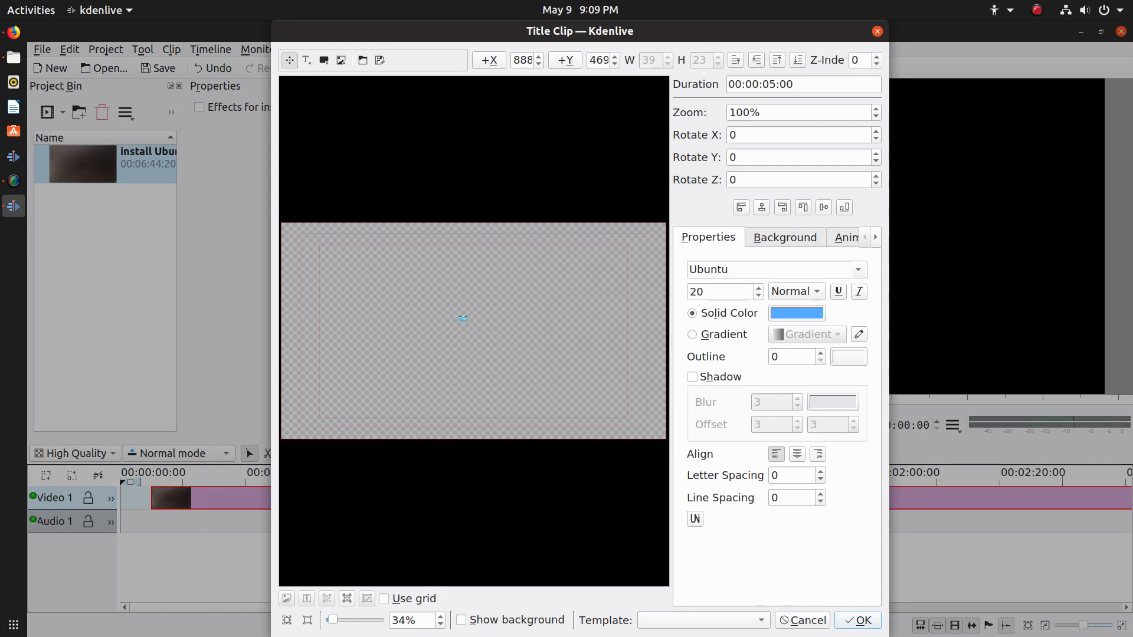
key(Tab)
text(88)
- Set the title text's solid colour to dark red
click(796, 313)
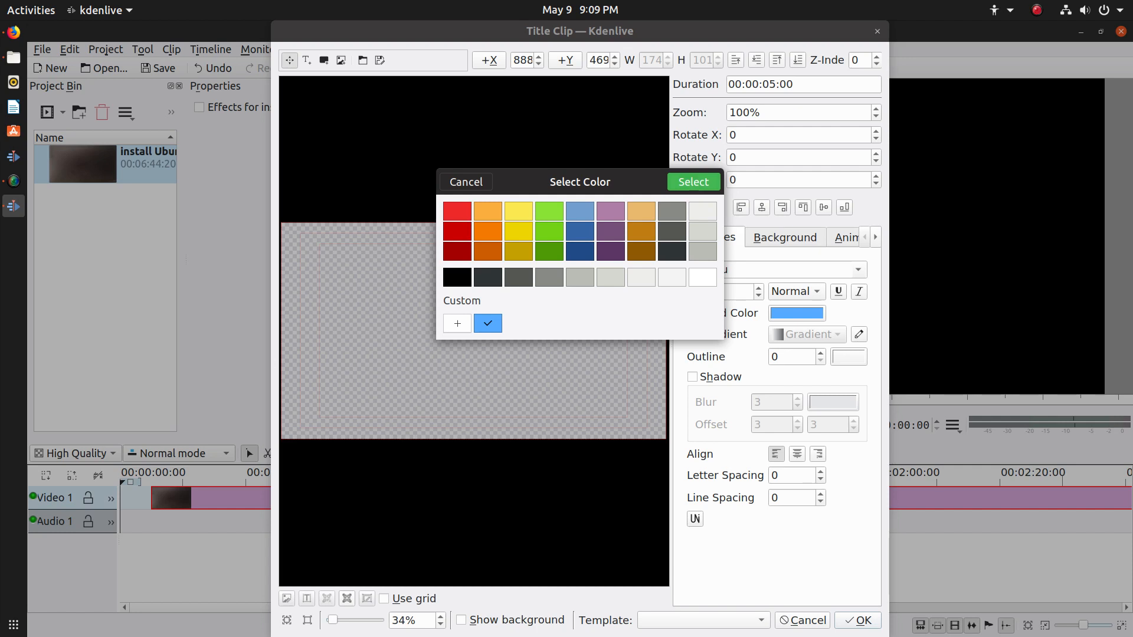
click(693, 182)
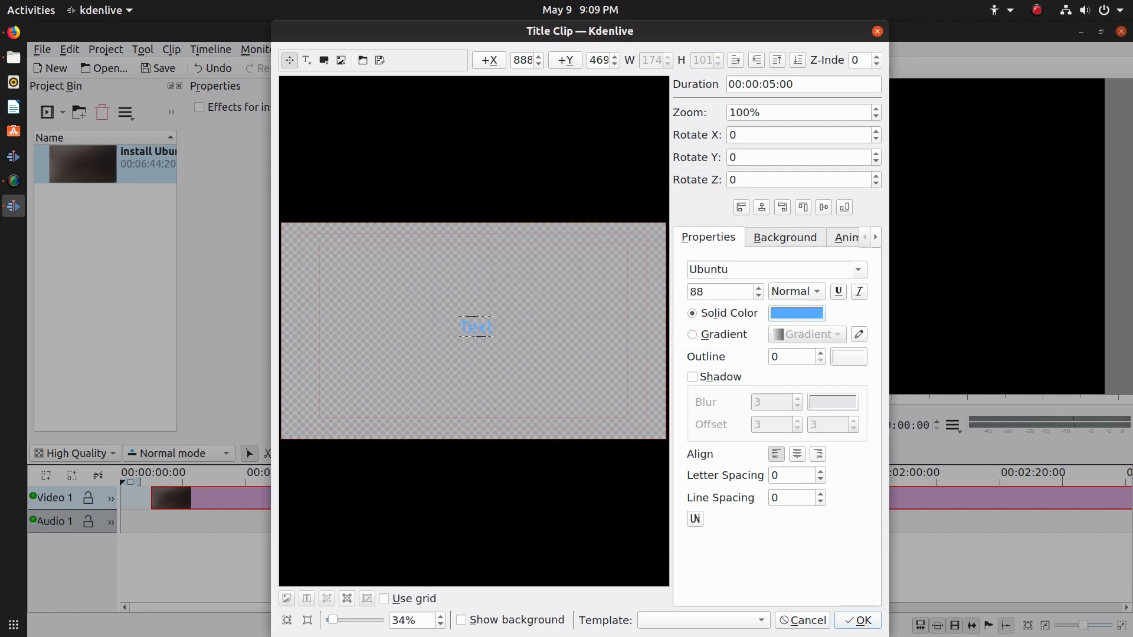
click(797, 313)
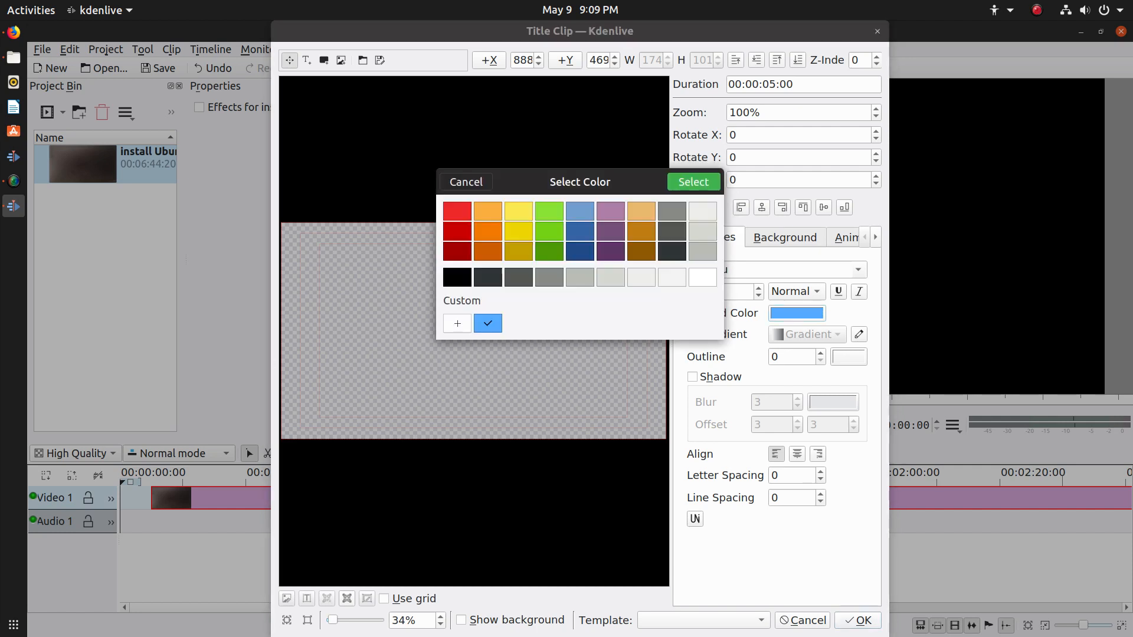
click(458, 231)
click(693, 182)
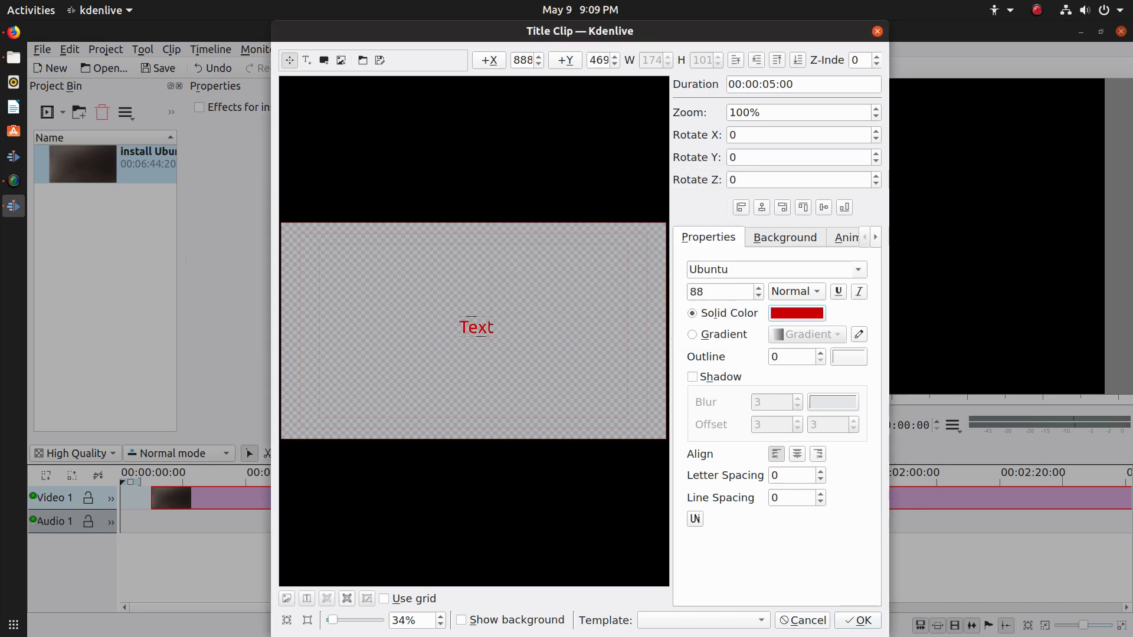
- Replace the placeholder text with "How to use KdenLive" and nudge the text item down slightly
key(ctrl+a)
text(How to use KdenLive)
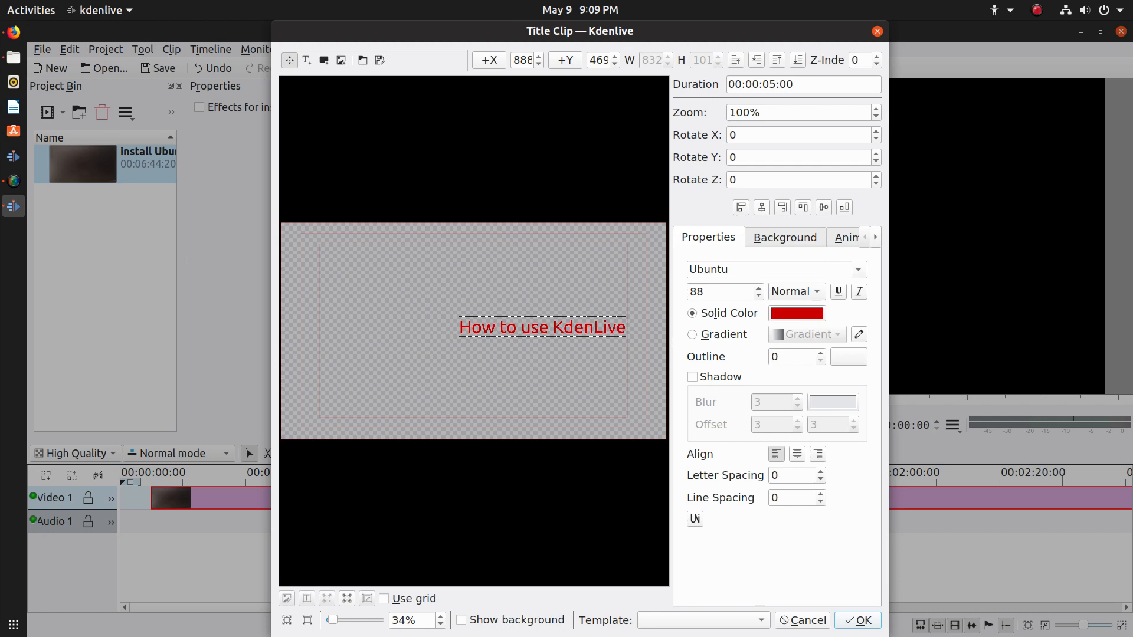
key(Down)
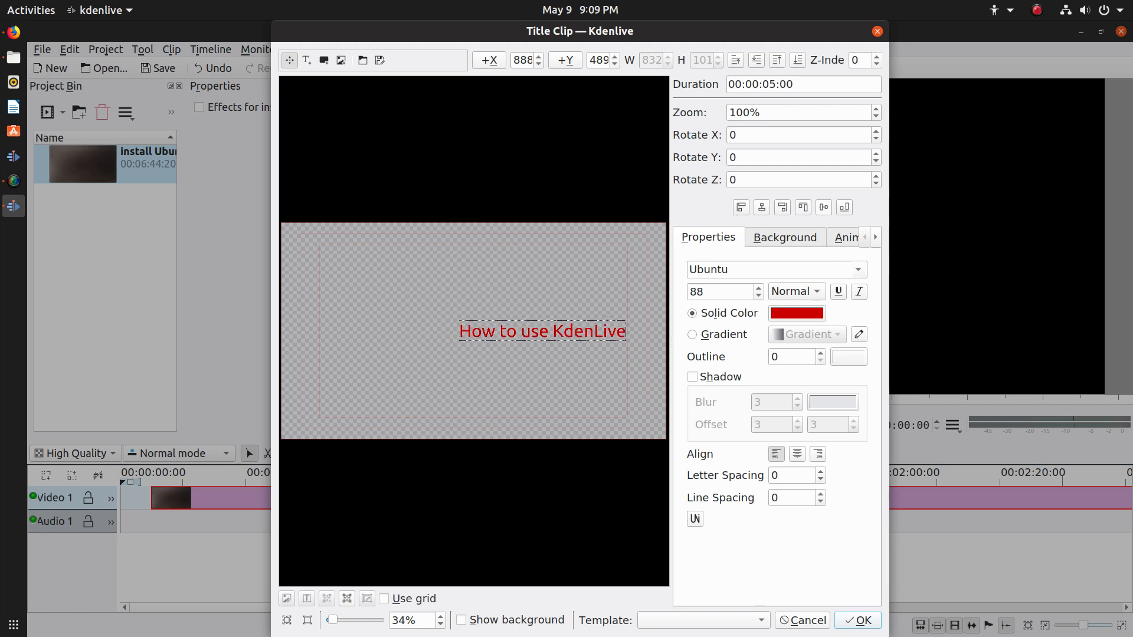
- Align the title text to the frame's top edge and centre it horizontally
click(803, 208)
click(782, 207)
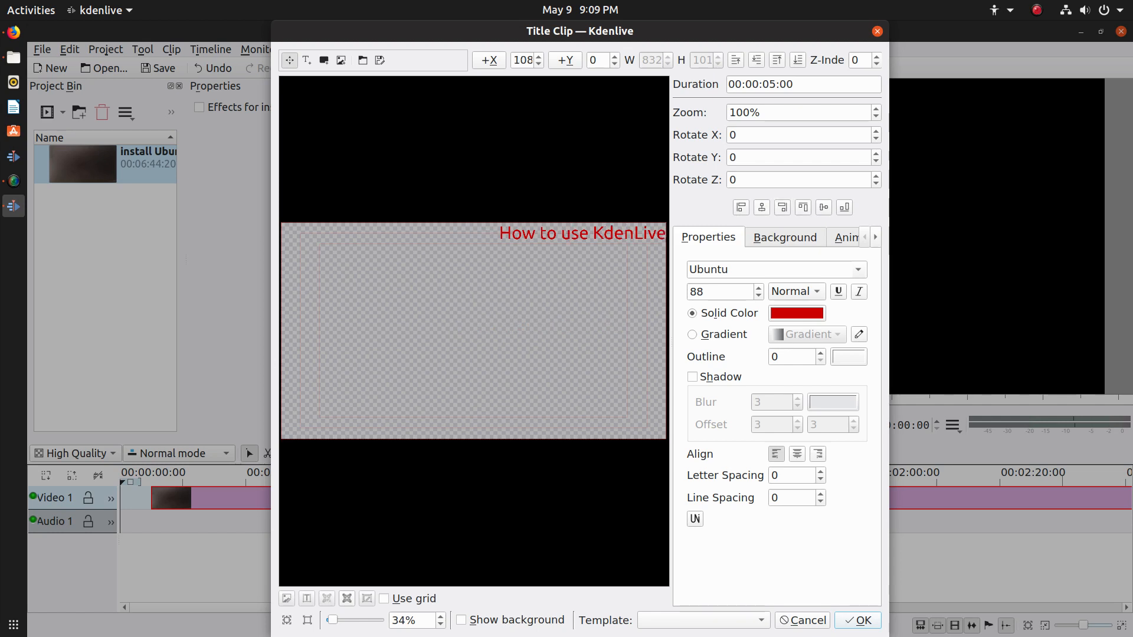
click(762, 208)
click(741, 208)
click(761, 208)
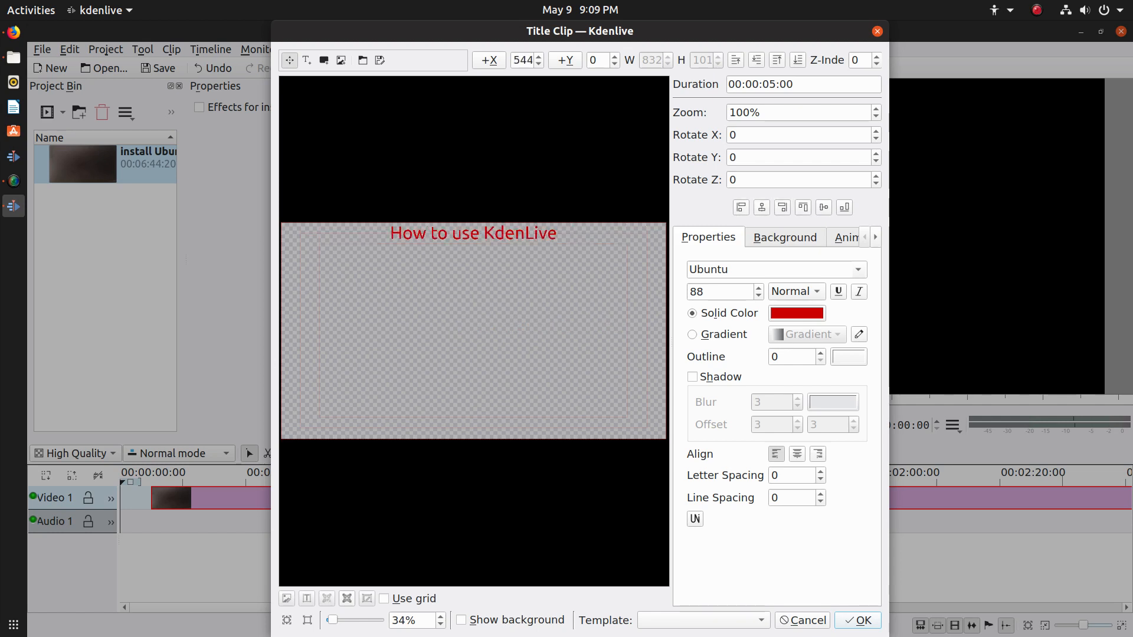
- Widen the title editor window and look through its background, animation and stacking-order options
click(785, 238)
click(846, 237)
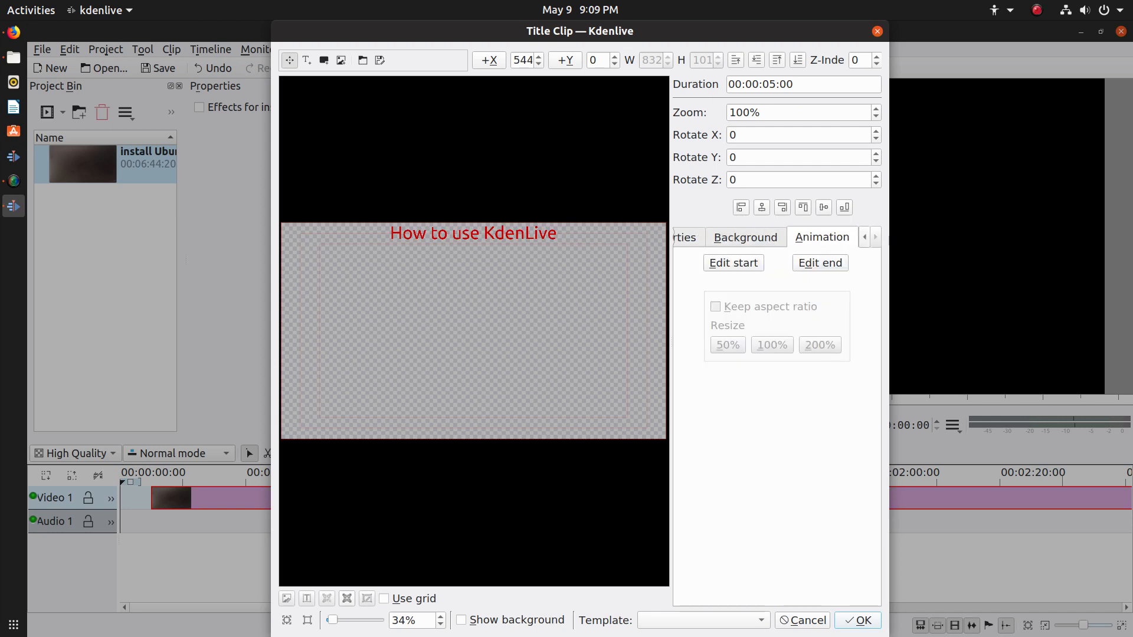
drag(889, 241, 1000, 241)
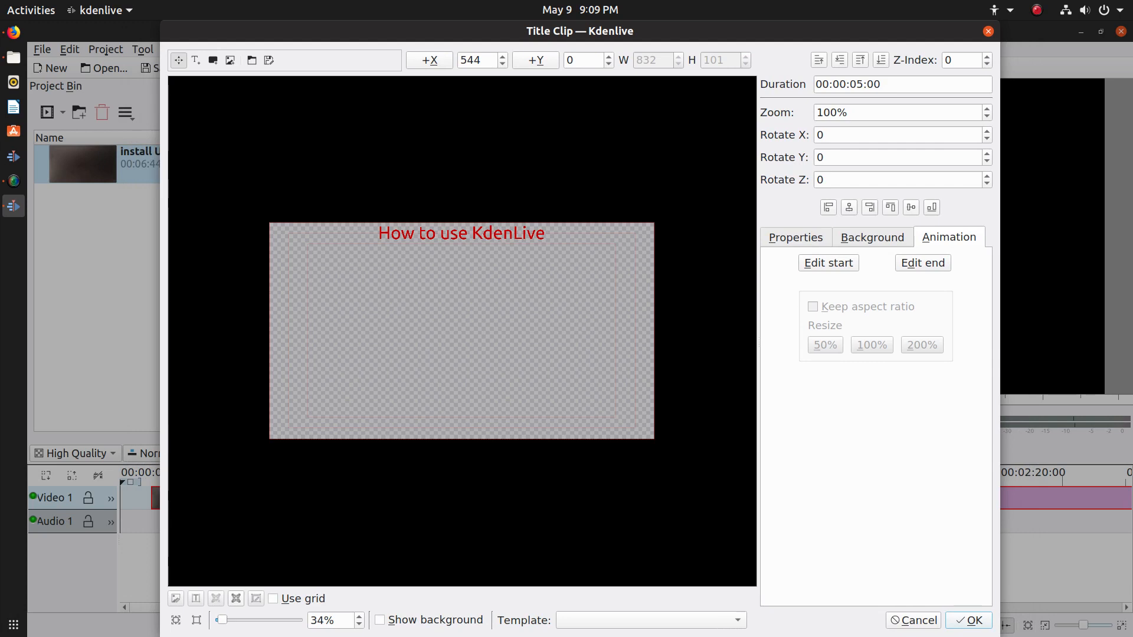
click(839, 60)
click(860, 60)
click(819, 59)
click(795, 238)
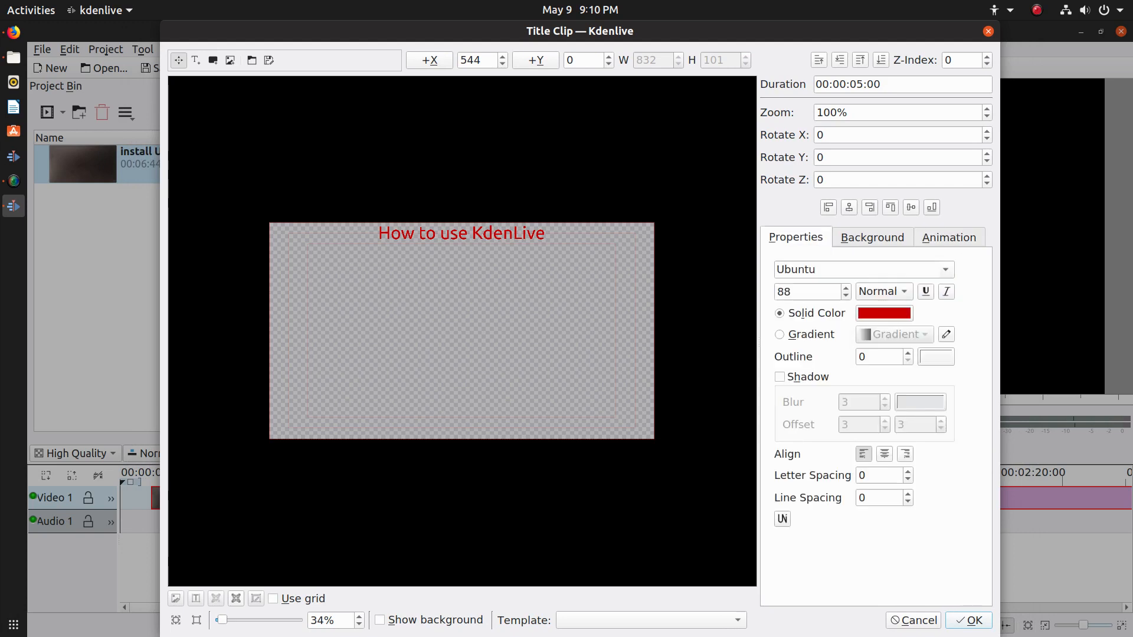
- Set the title's text alignment to centred and activate the text item for editing
click(884, 453)
click(904, 454)
click(884, 454)
double_click(508, 233)
click(508, 233)
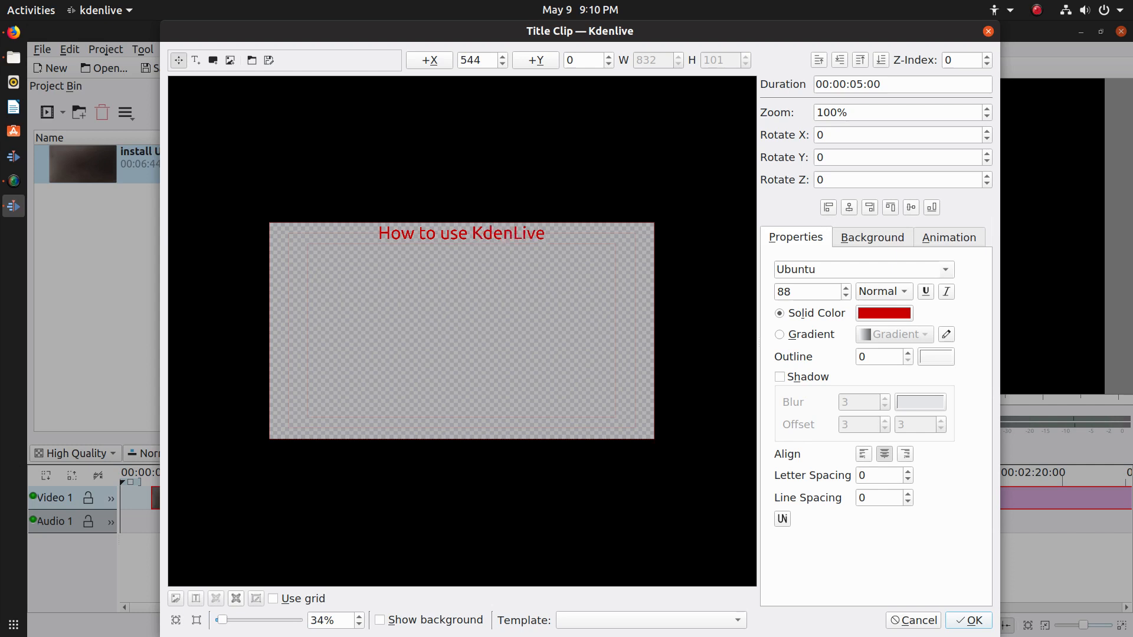
- Move the title text to the middle of the frame, at about X 559, Y 473
click(849, 208)
drag(546, 234, 465, 330)
click(472, 306)
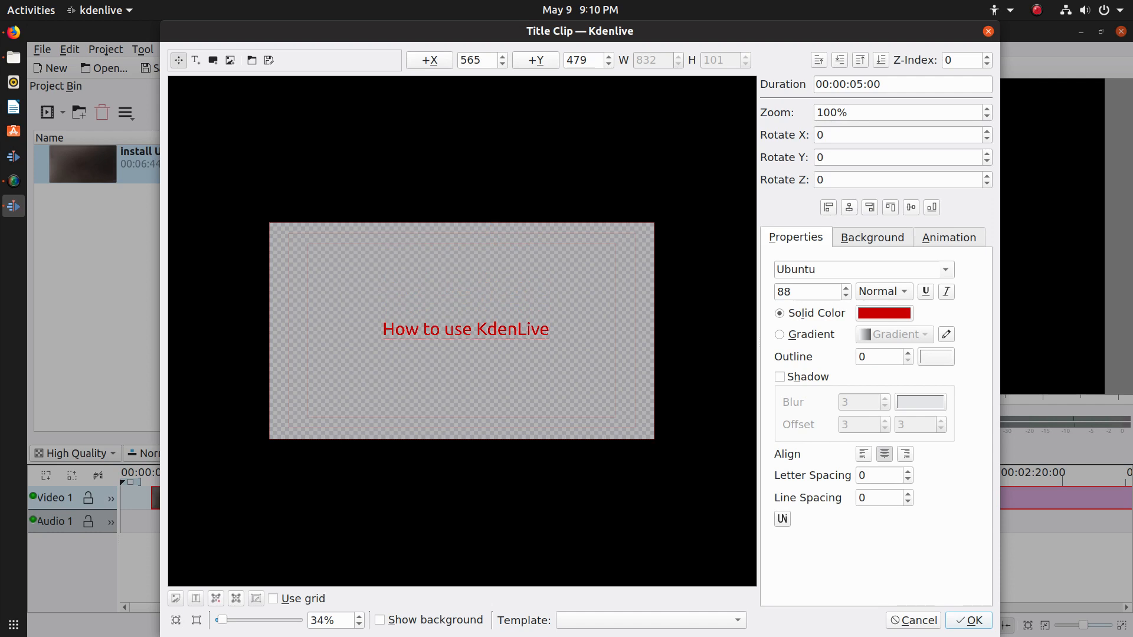
drag(466, 330, 464, 329)
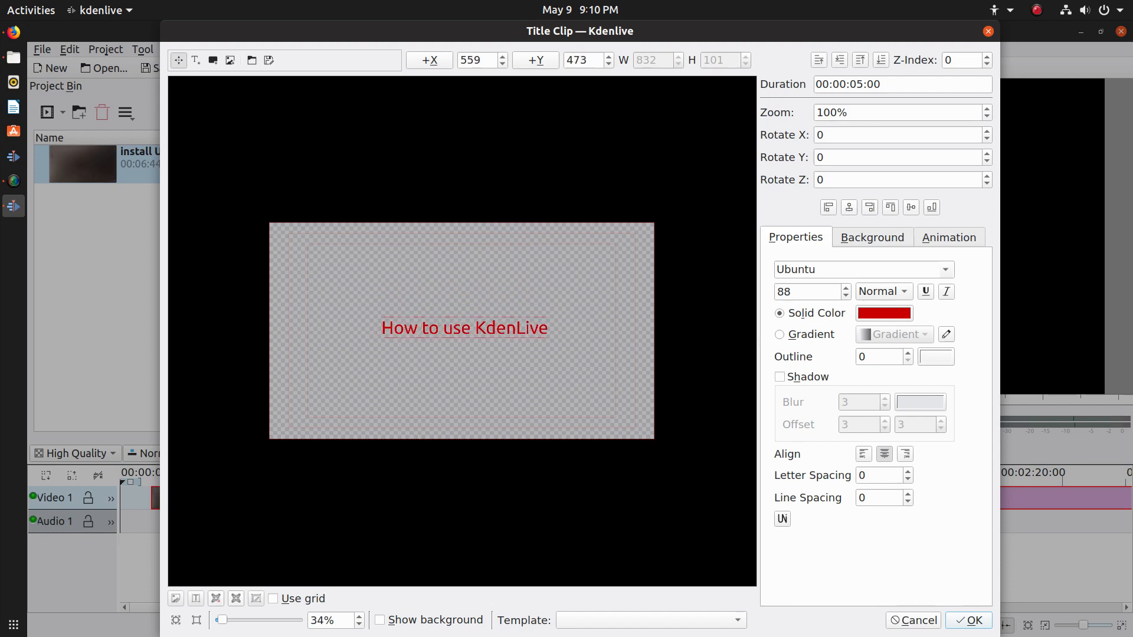
- Increase the title text's font size to 110 and reposition it at about X 262, Y 452
click(845, 288)
double_click(846, 288)
click(846, 288)
click(845, 288)
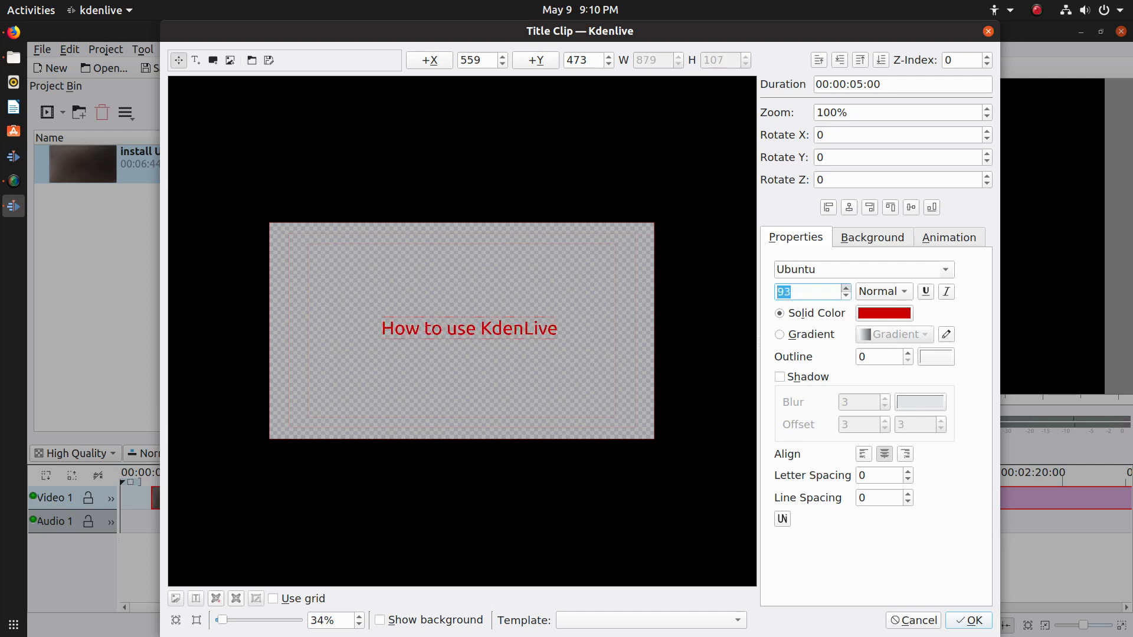
click(845, 287)
click(846, 288)
click(846, 288)
click(846, 288)
double_click(845, 288)
click(845, 288)
double_click(846, 288)
click(846, 288)
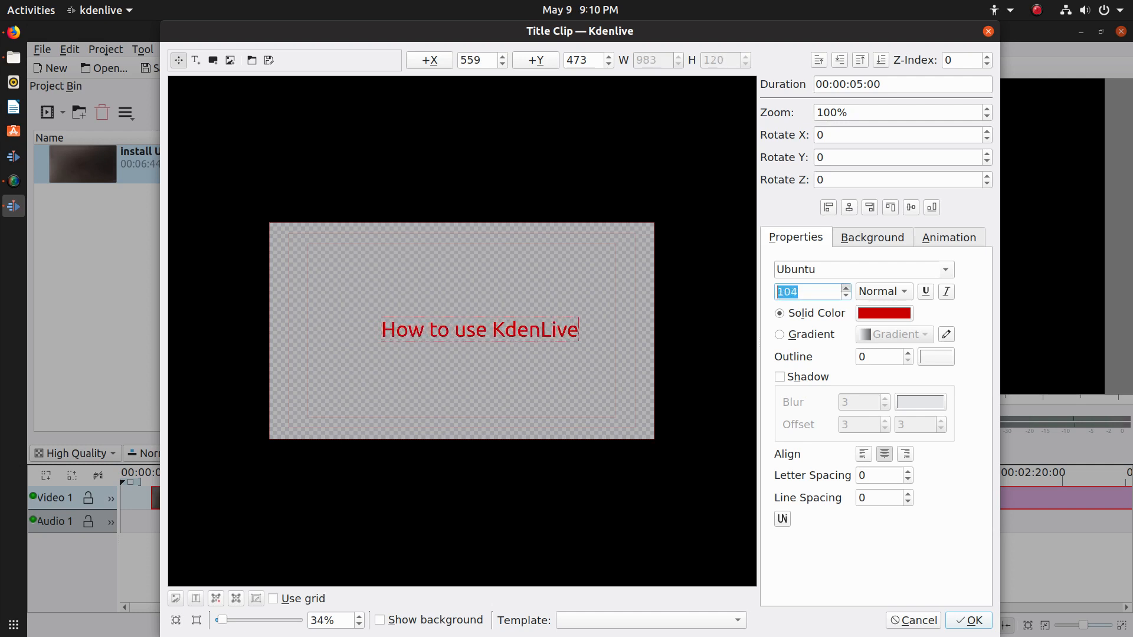
double_click(846, 288)
double_click(845, 287)
double_click(846, 287)
click(845, 287)
drag(472, 330, 411, 326)
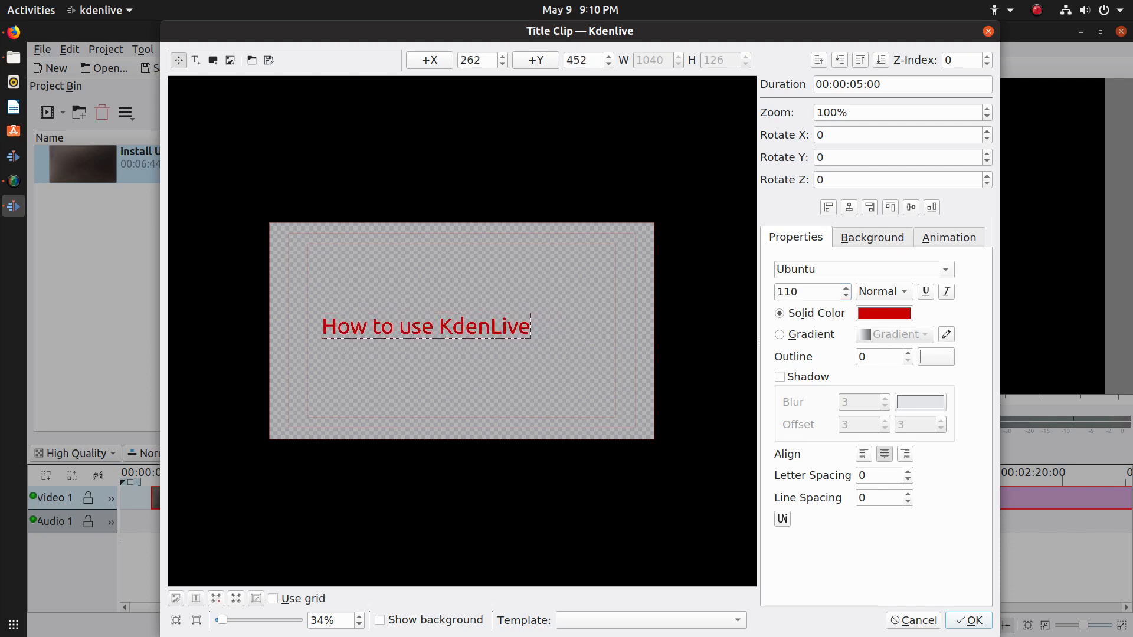
- Extend the title text to "How to use KdenLive Video Editor", with "Editor" on a second line
text(Vifd)
key(BackSpace)
key(BackSpace)
text(deo)
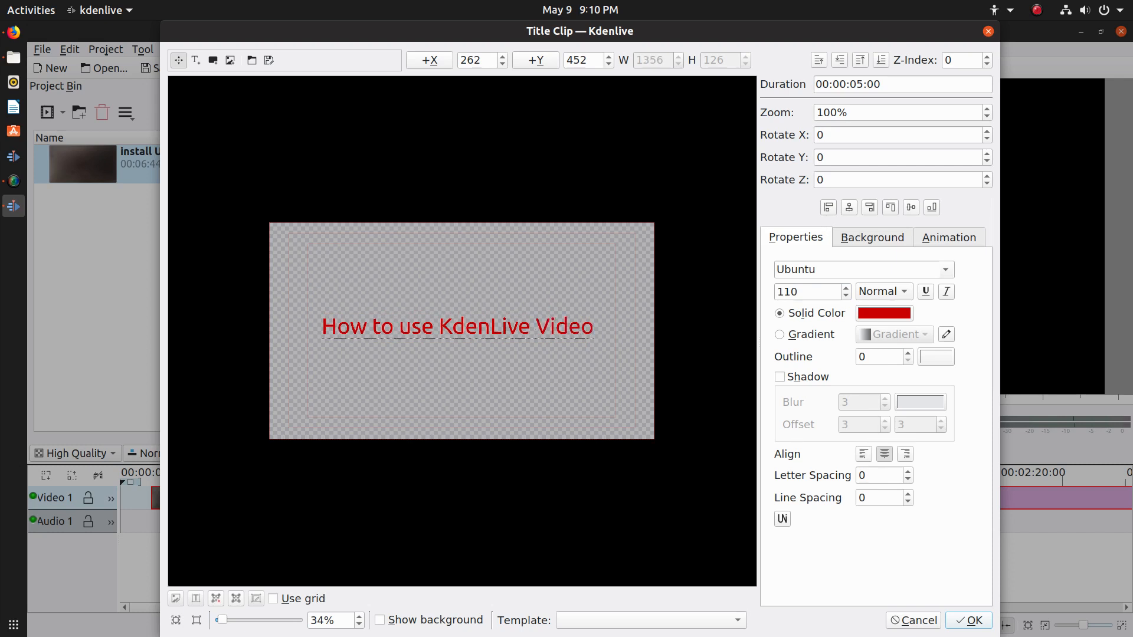
key(Return)
text(Editor)
- Set the title text's solid colour to light yellow
click(884, 313)
click(518, 211)
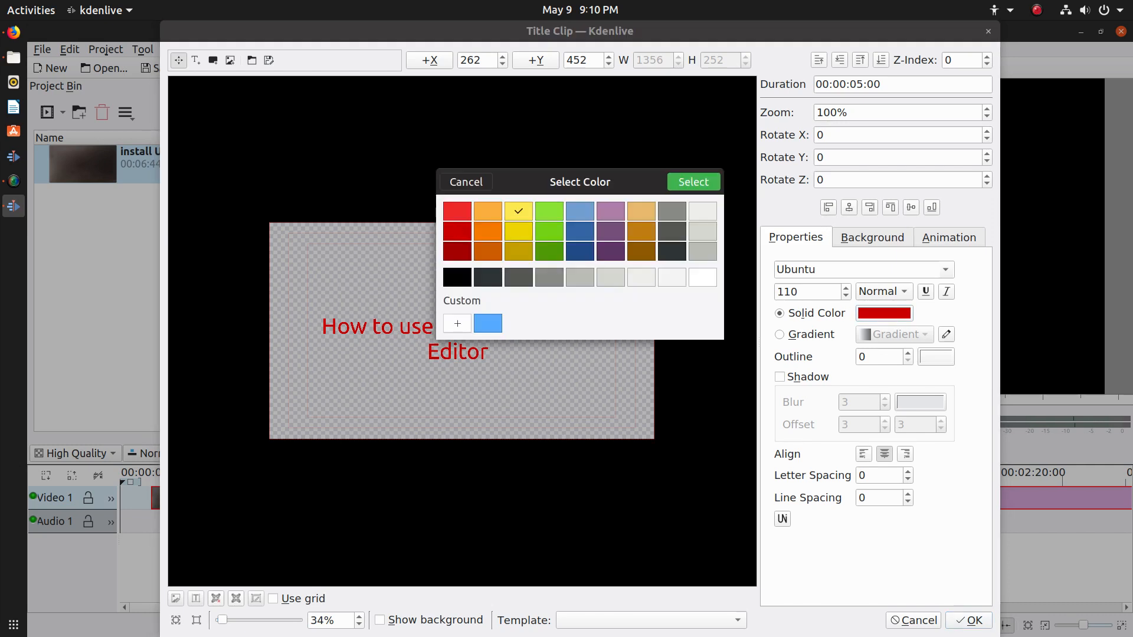
click(693, 181)
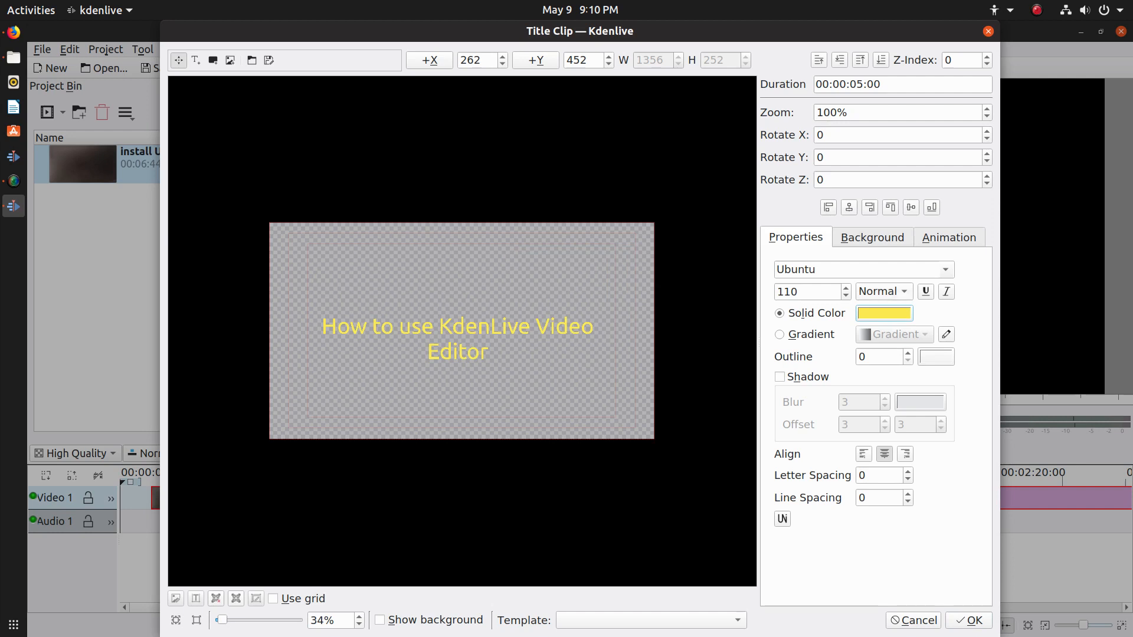
- Set the title's font to Sawasdee with Bold weight and save the title clip to the project bin
click(945, 269)
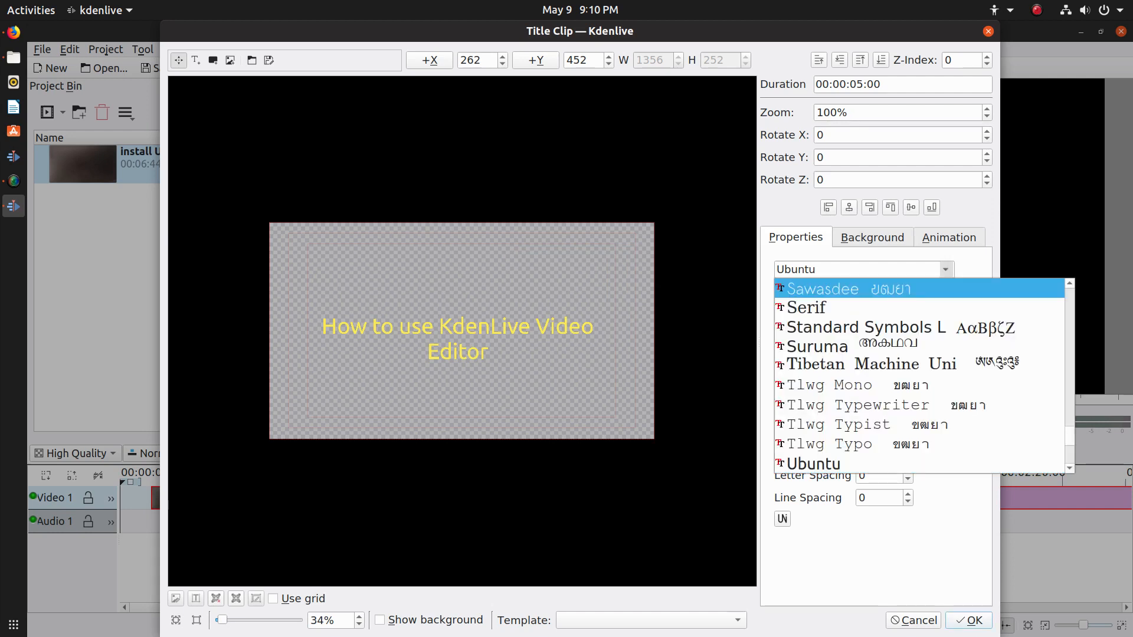
click(823, 288)
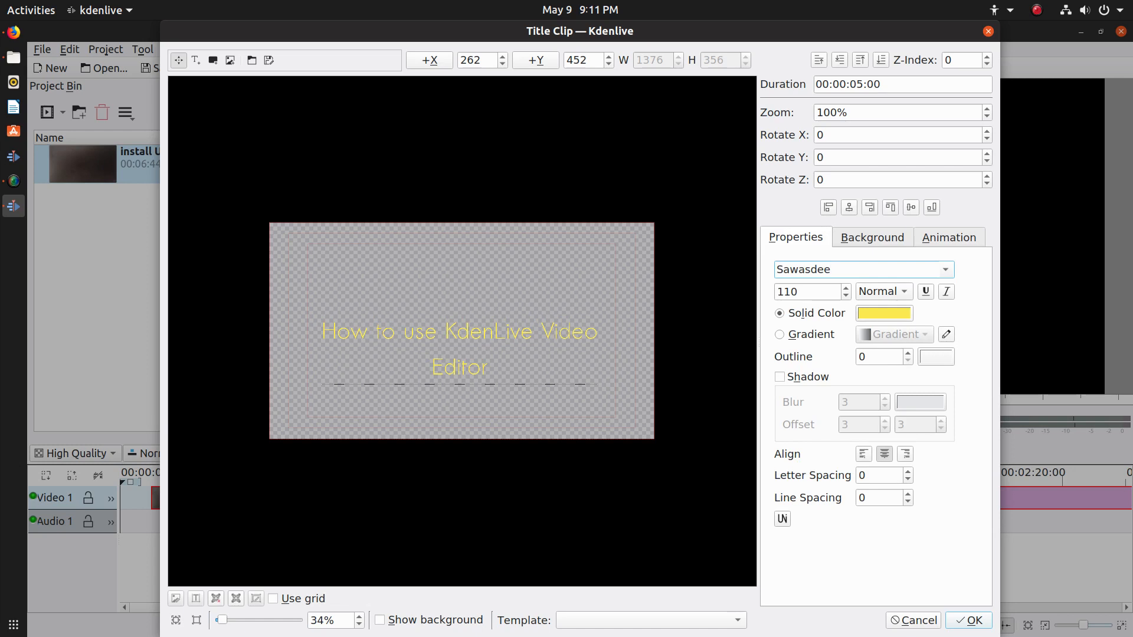
click(884, 291)
key(Down)
key(Down)
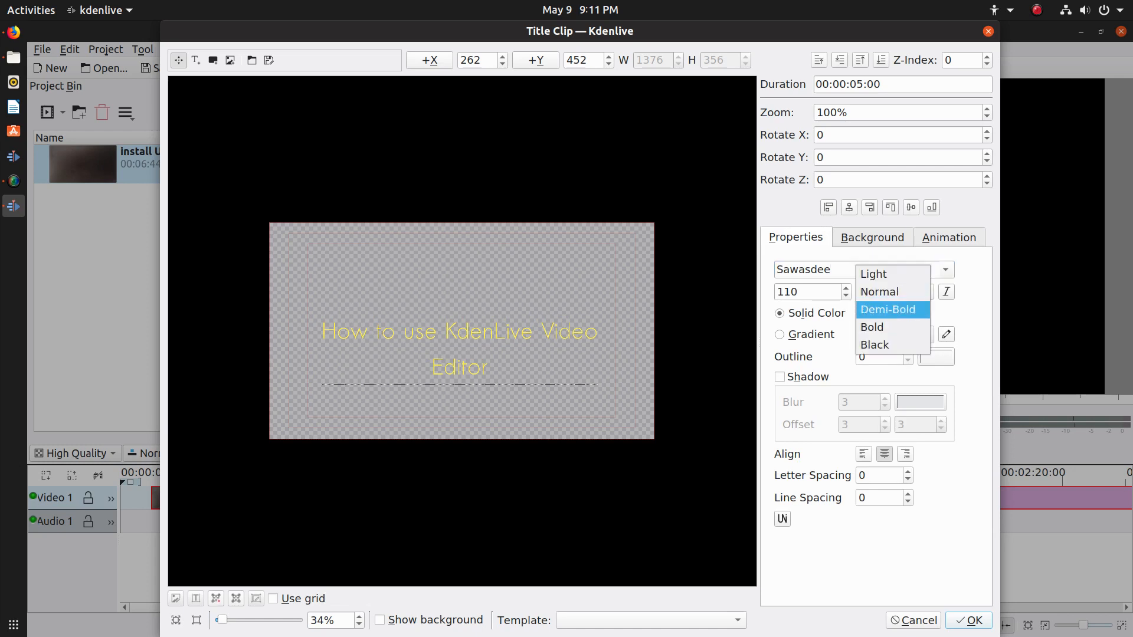
key(Return)
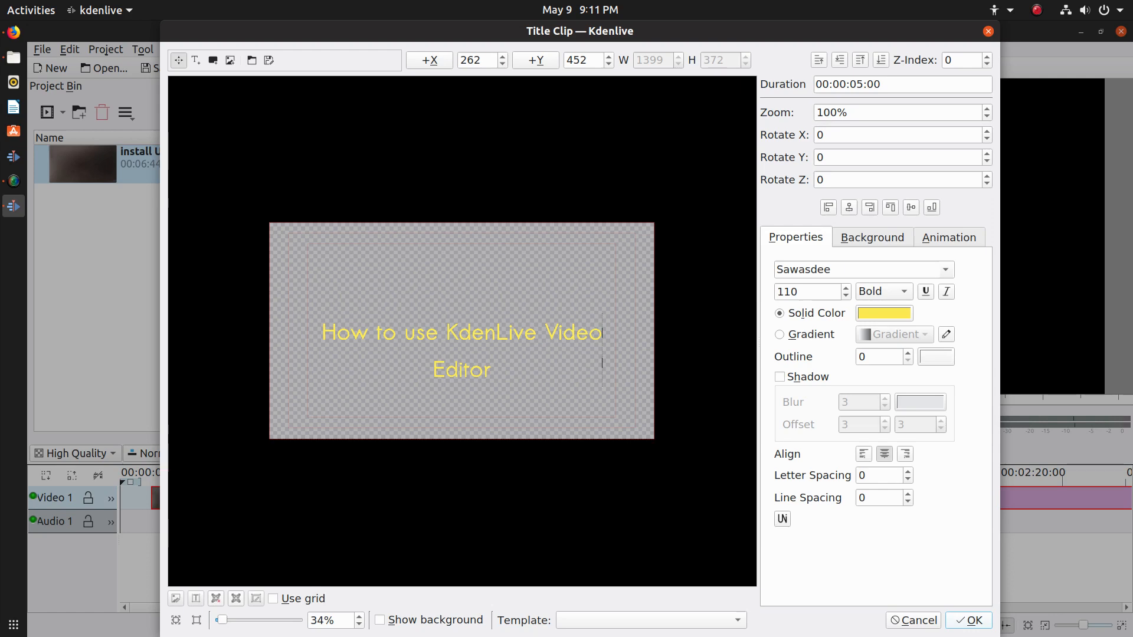
click(969, 620)
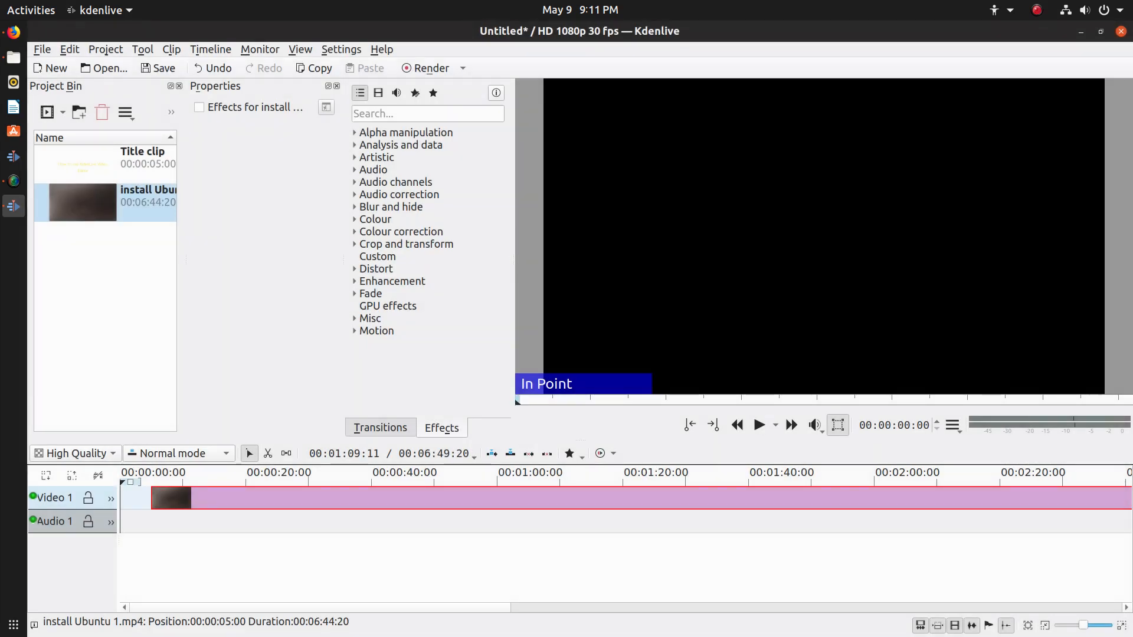
- Place the title clip at the start of the Video 1 track, directly followed by install Ubuntu 1.mp4 starting at 00:00:05:00
click(105, 164)
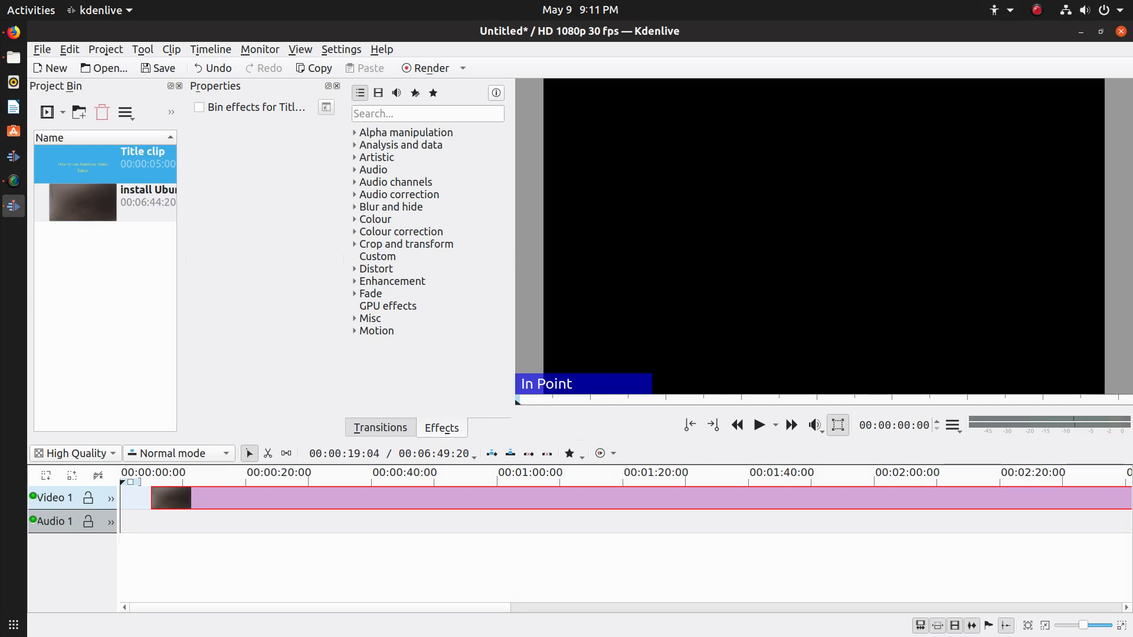
drag(241, 498, 283, 498)
click(105, 164)
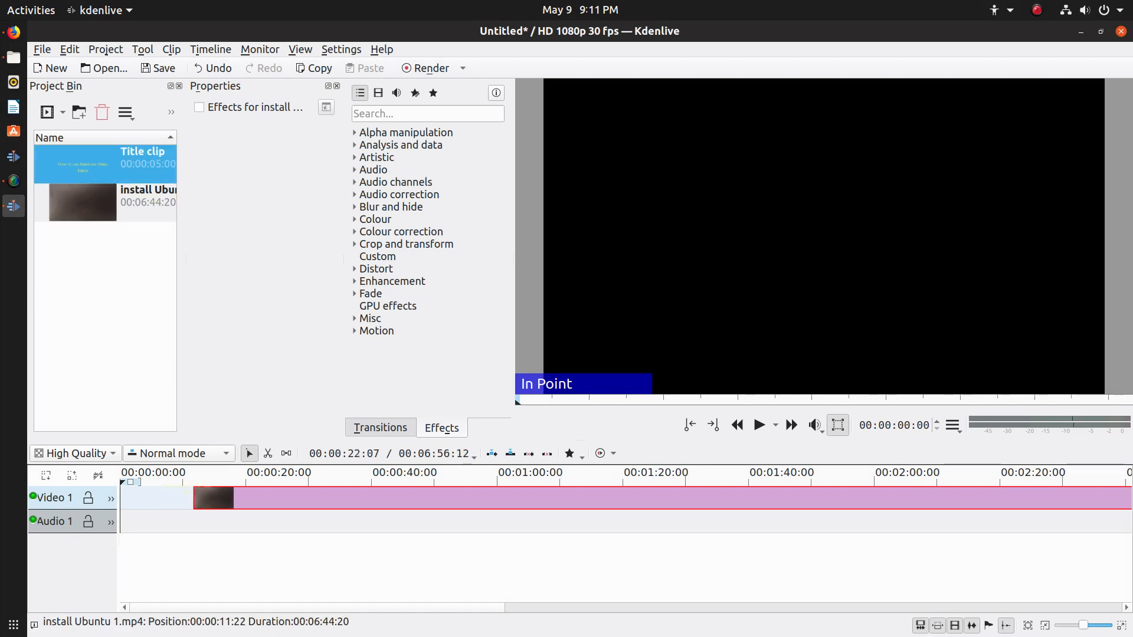
drag(105, 164, 144, 498)
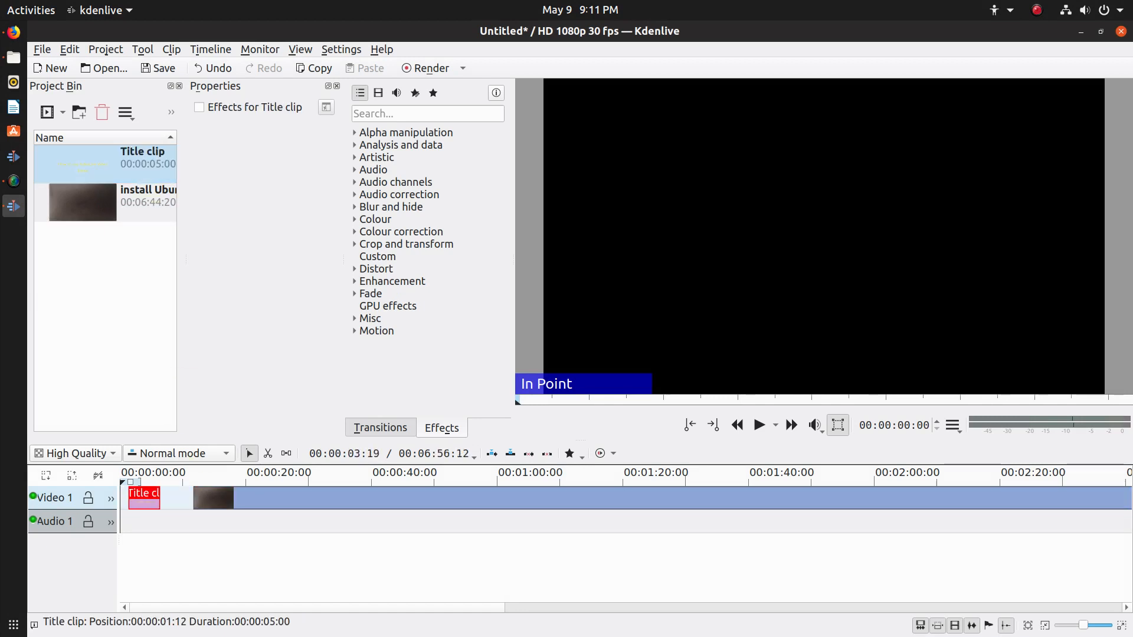
drag(212, 498, 170, 498)
- Play the timeline from the start to preview the title and video, pausing about 16 seconds in
key(space)
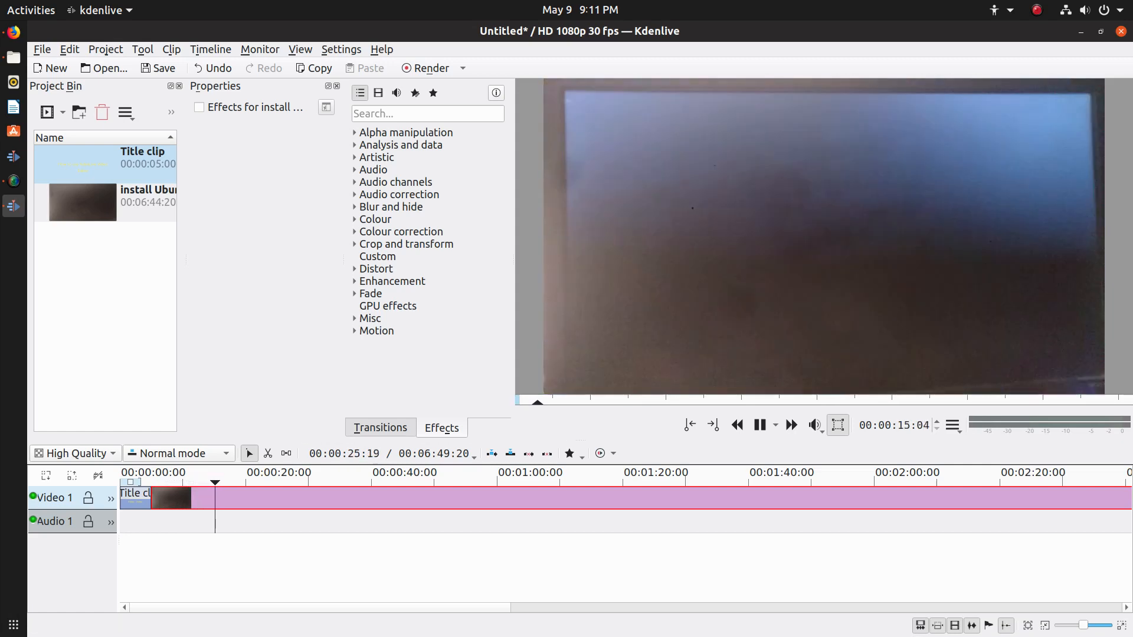
key(space)
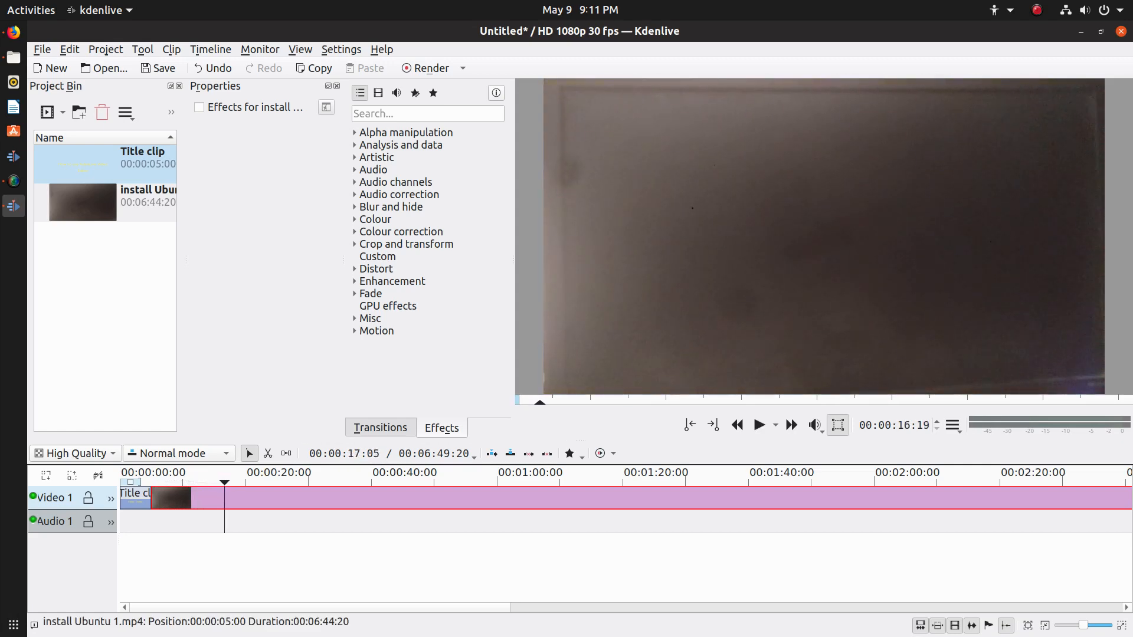
- Cut install Ubuntu 1.mp4 on the Video 1 track at 00:00:16:12 with the Razor tool and return to the Selection tool
mouse_move(228, 482)
mouse_down()
mouse_move(248, 482)
mouse_move(223, 482)
mouse_up()
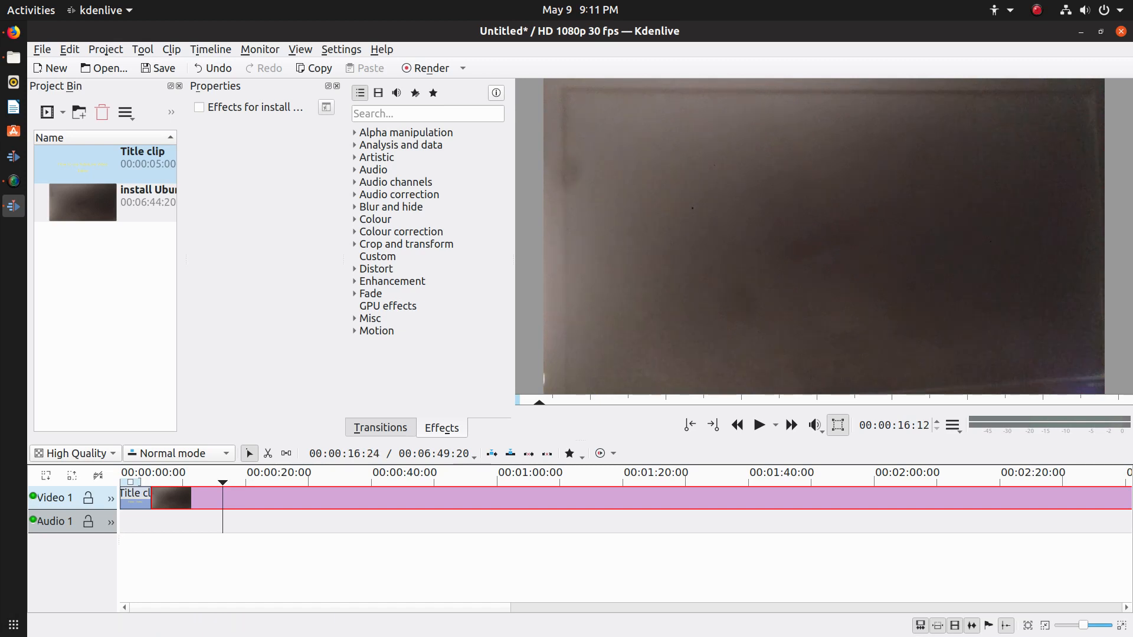
key(x)
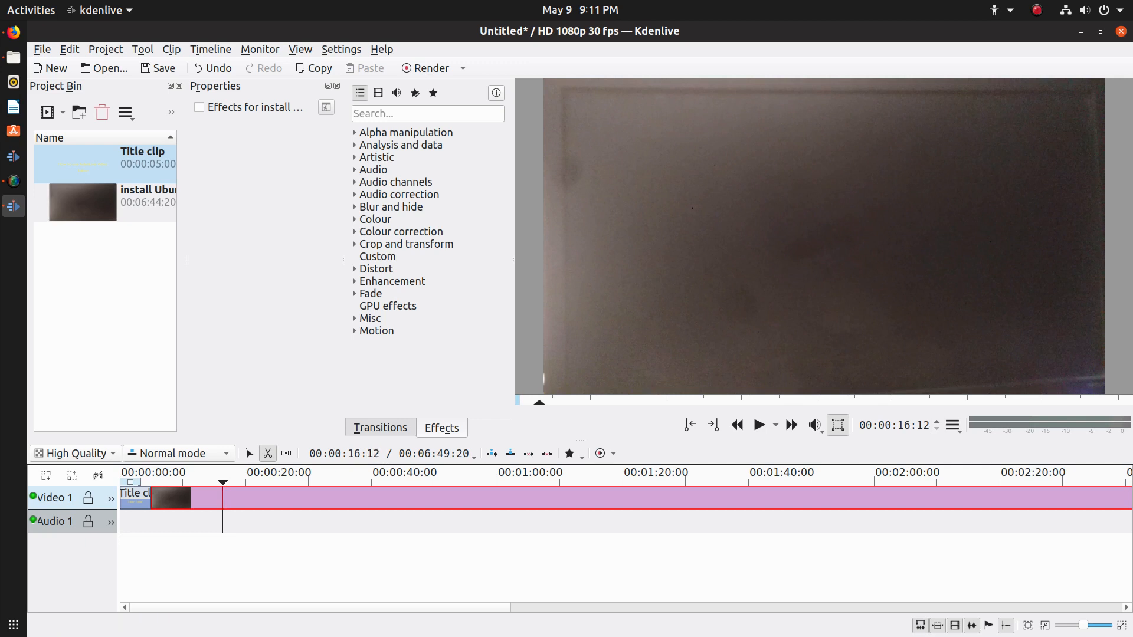
click(222, 498)
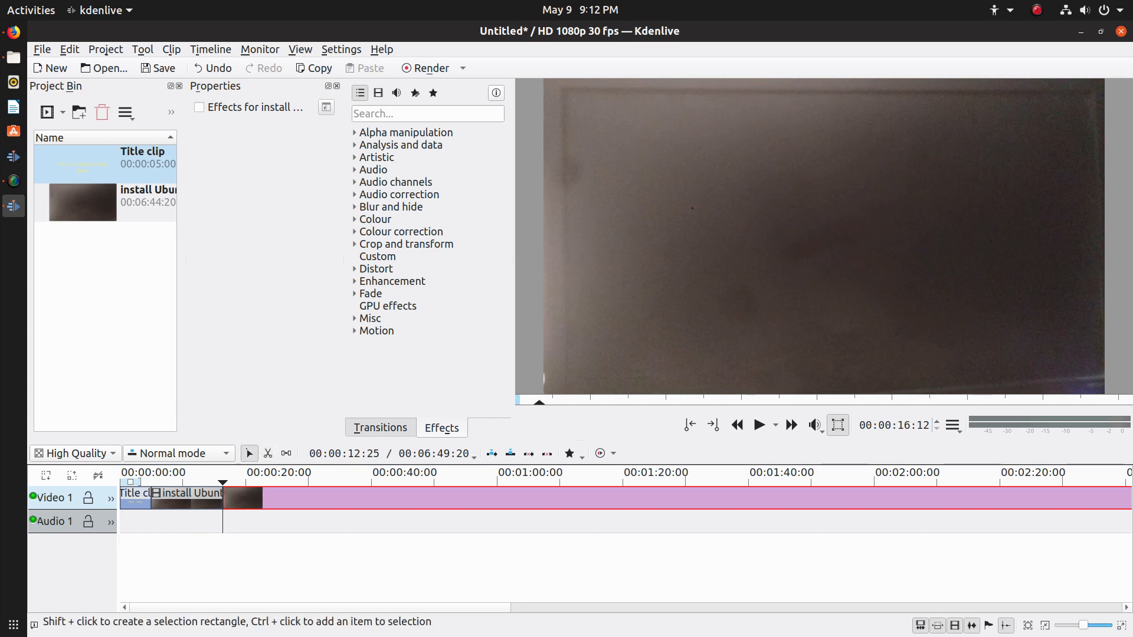
key(s)
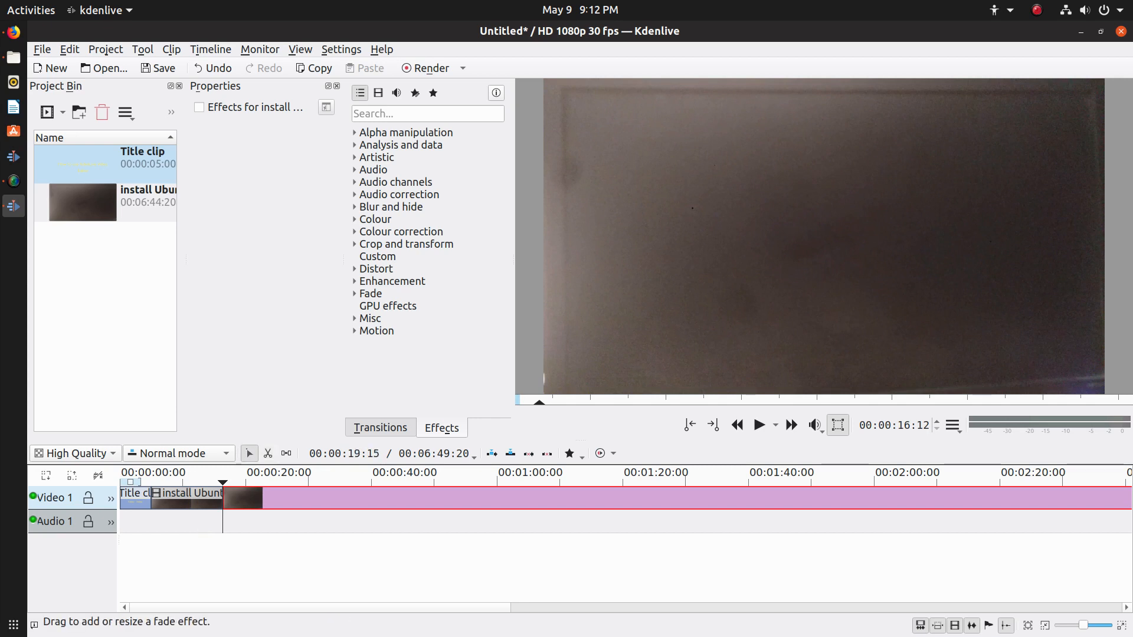
key(x)
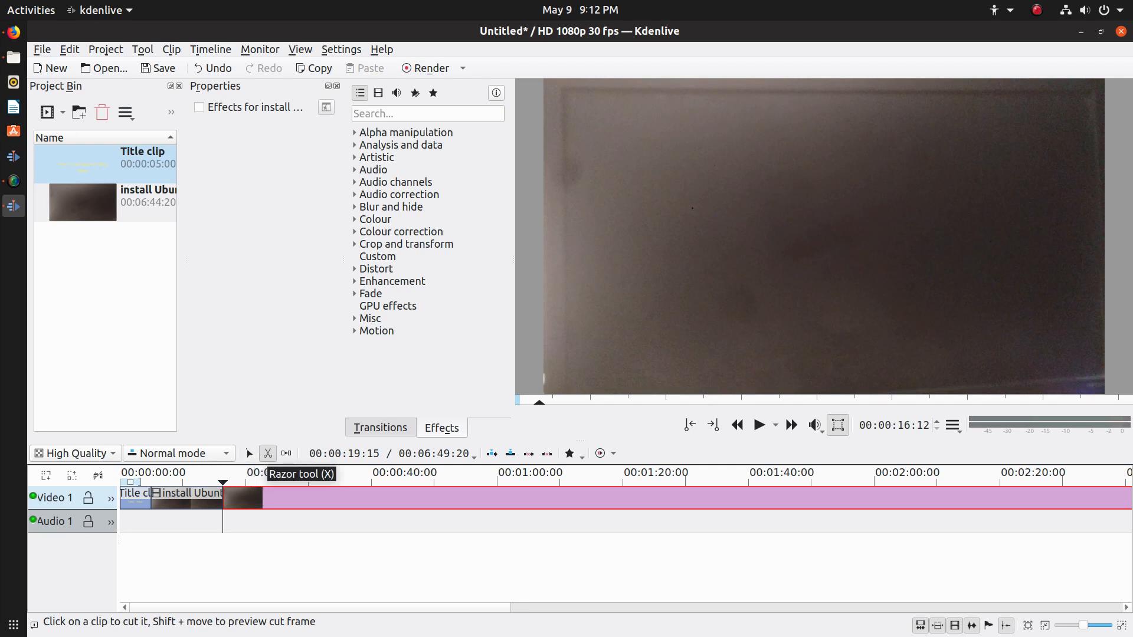
key(s)
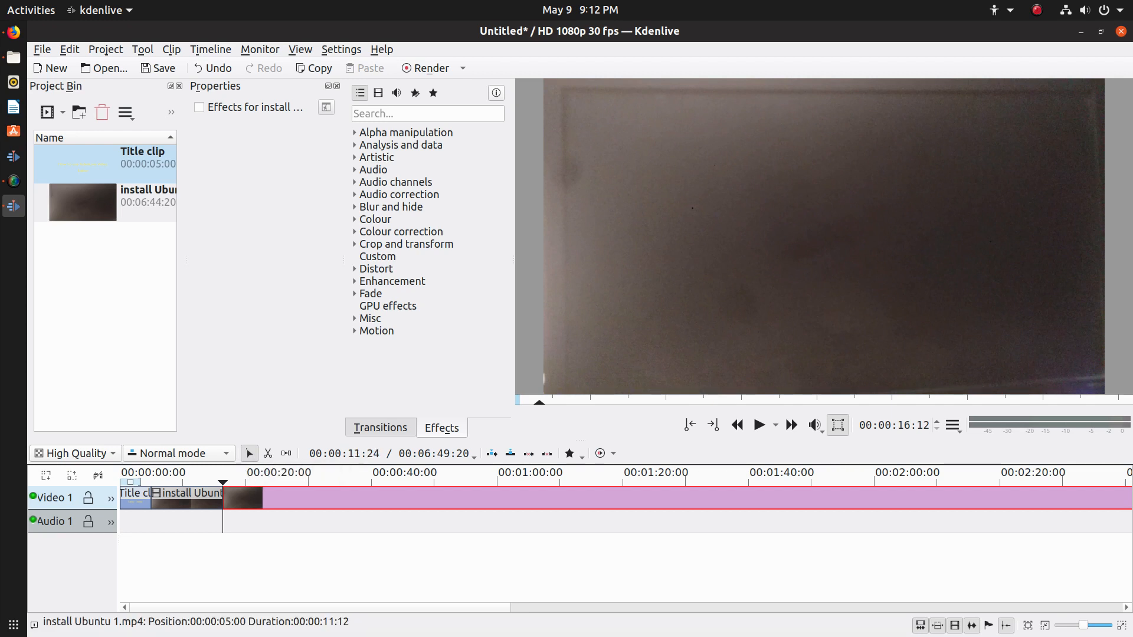
- Delete the short video segment after the title clip and move the remaining video to start at 00:00:05:00, closing the gap
click(187, 499)
key(Delete)
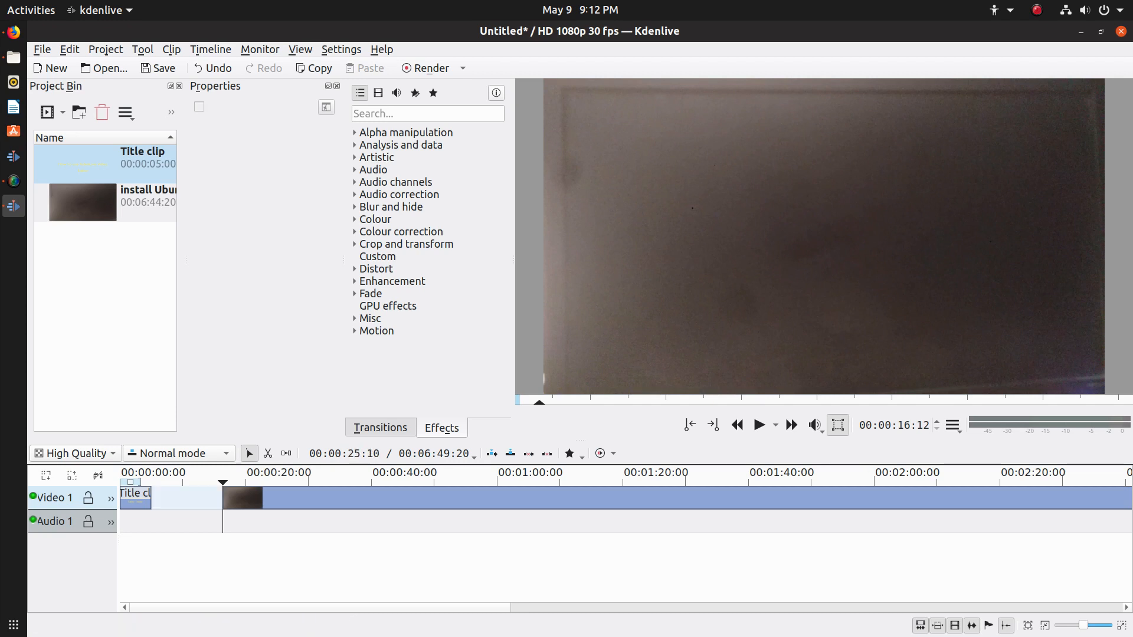
drag(285, 499, 214, 498)
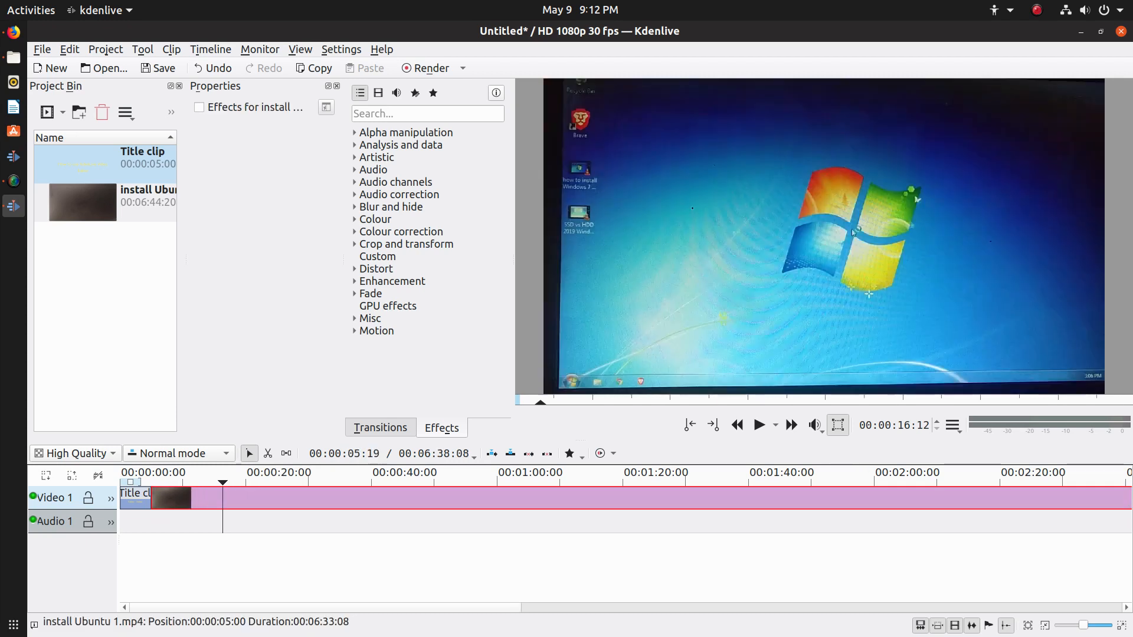
- Play the timeline from just before the title clip's end and cut the video at 00:00:33:18 with the Razor tool
click(147, 480)
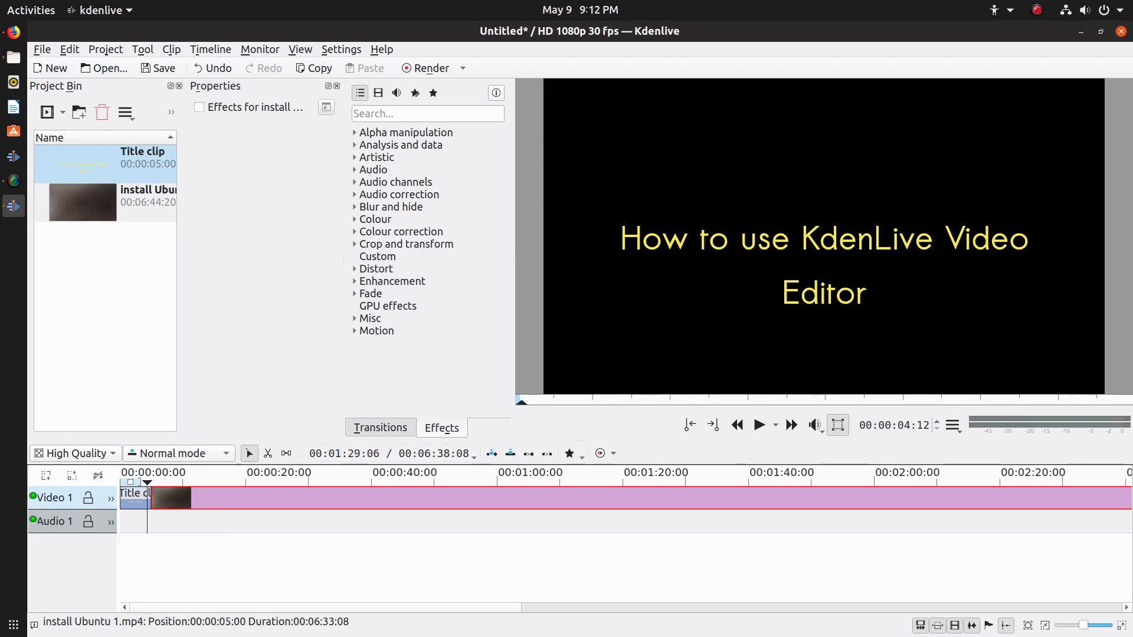
click(760, 425)
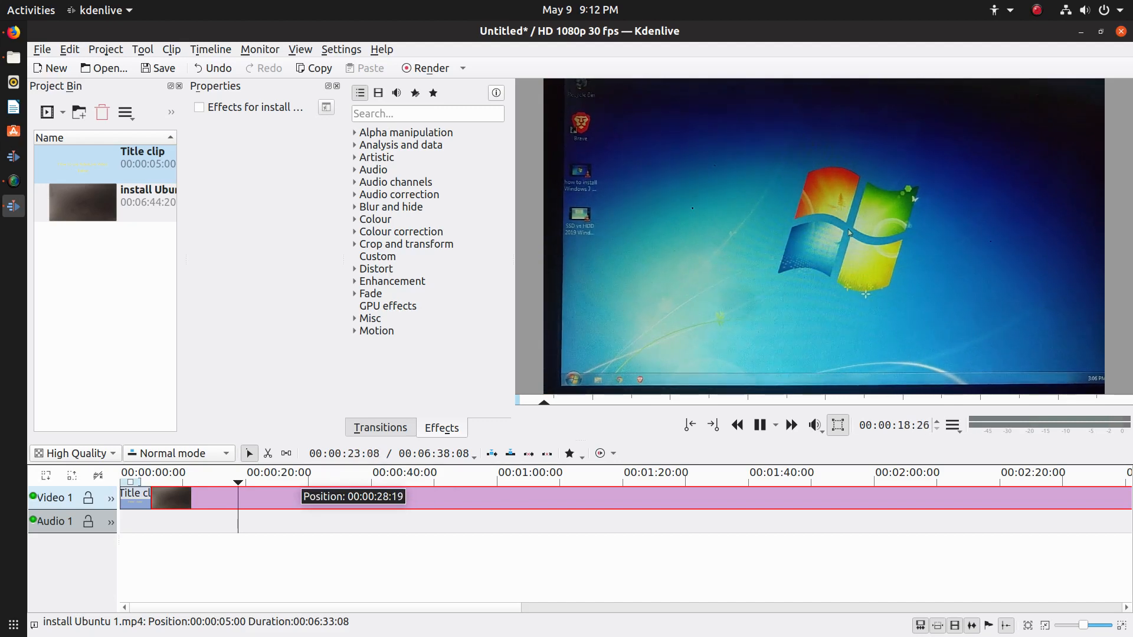
drag(244, 482, 189, 482)
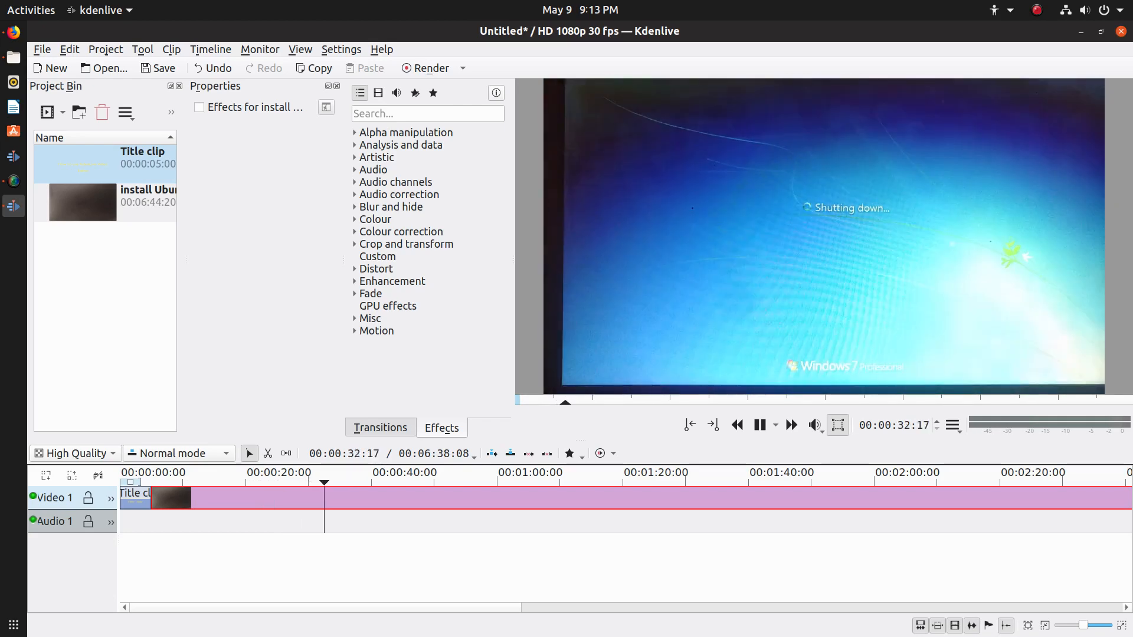
key(space)
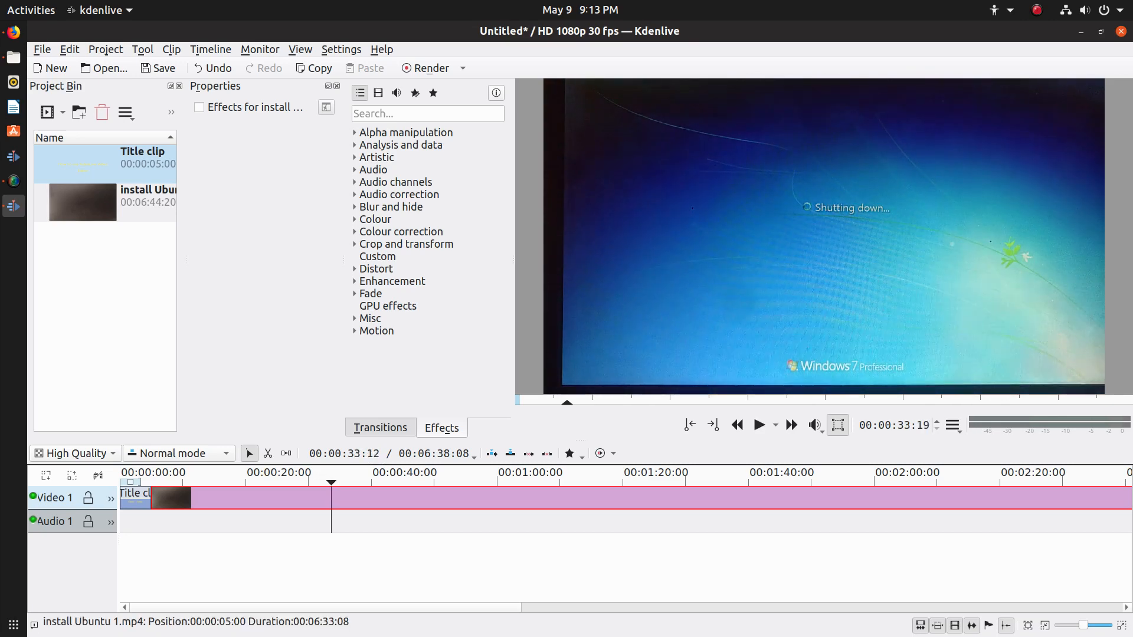
key(x)
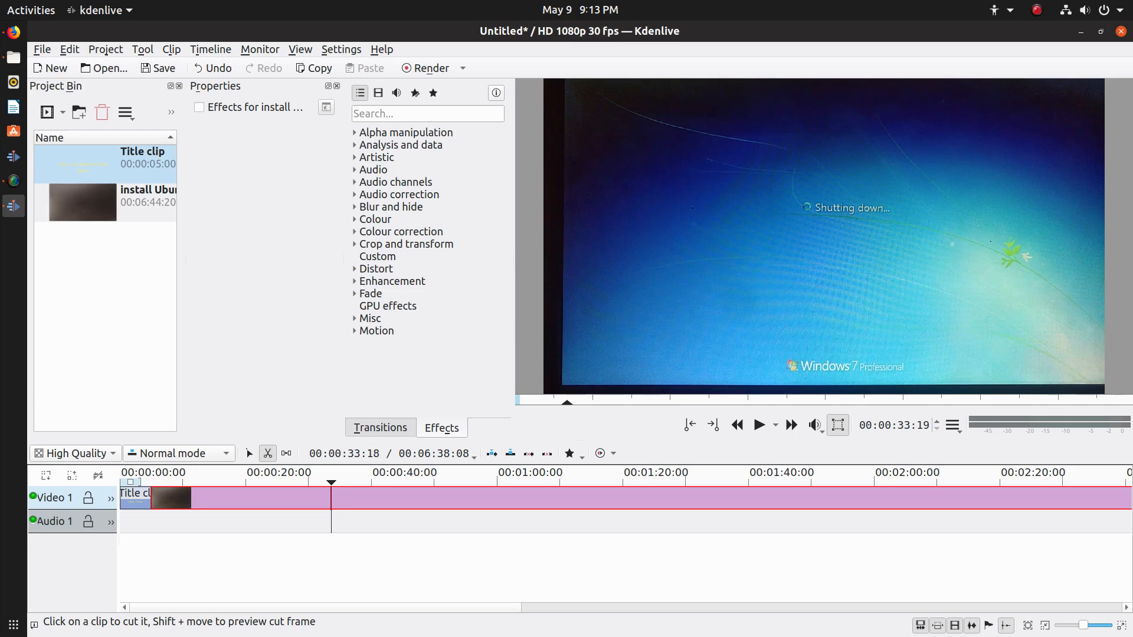
click(331, 497)
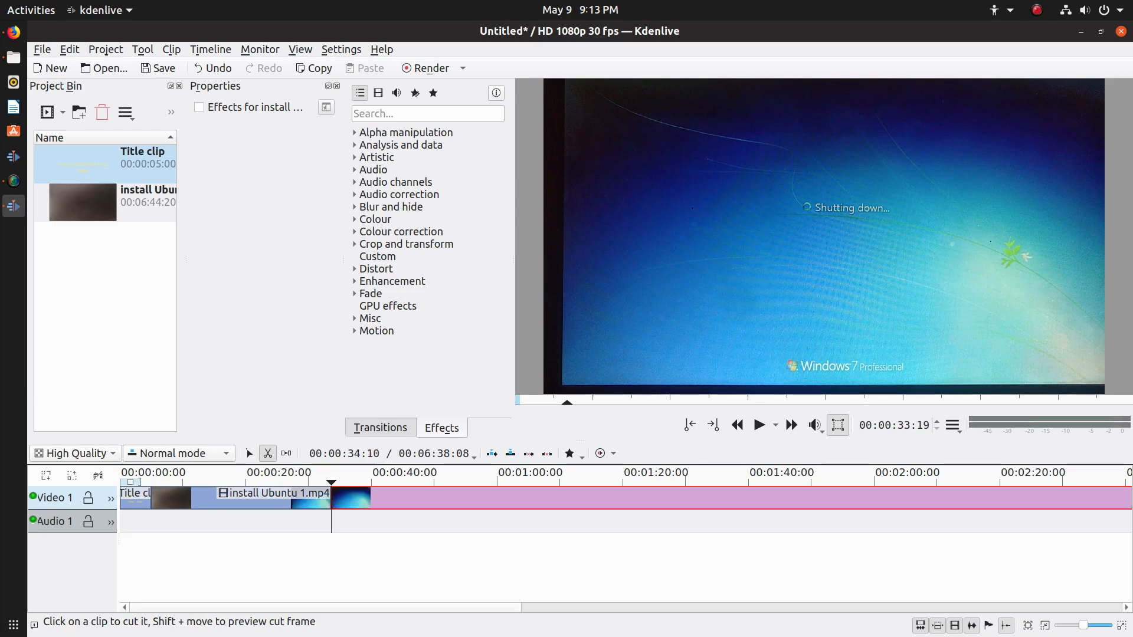
- Play on to the Starting Windows screen and cut the video there at 00:00:45:21 with the Razor tool
key(space)
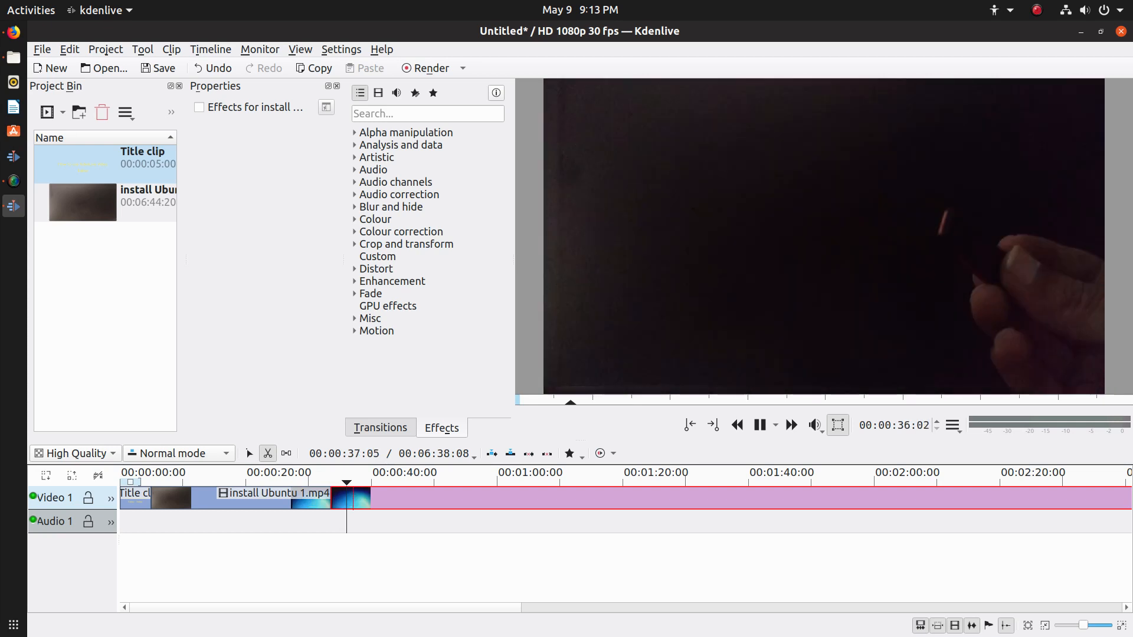
key(space)
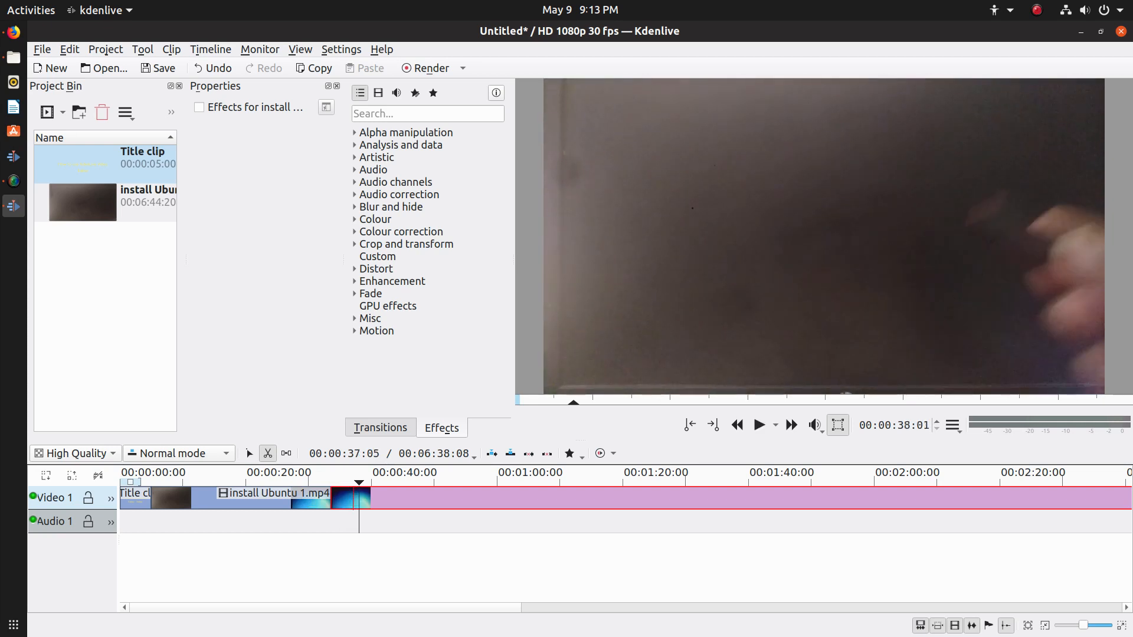
key(space)
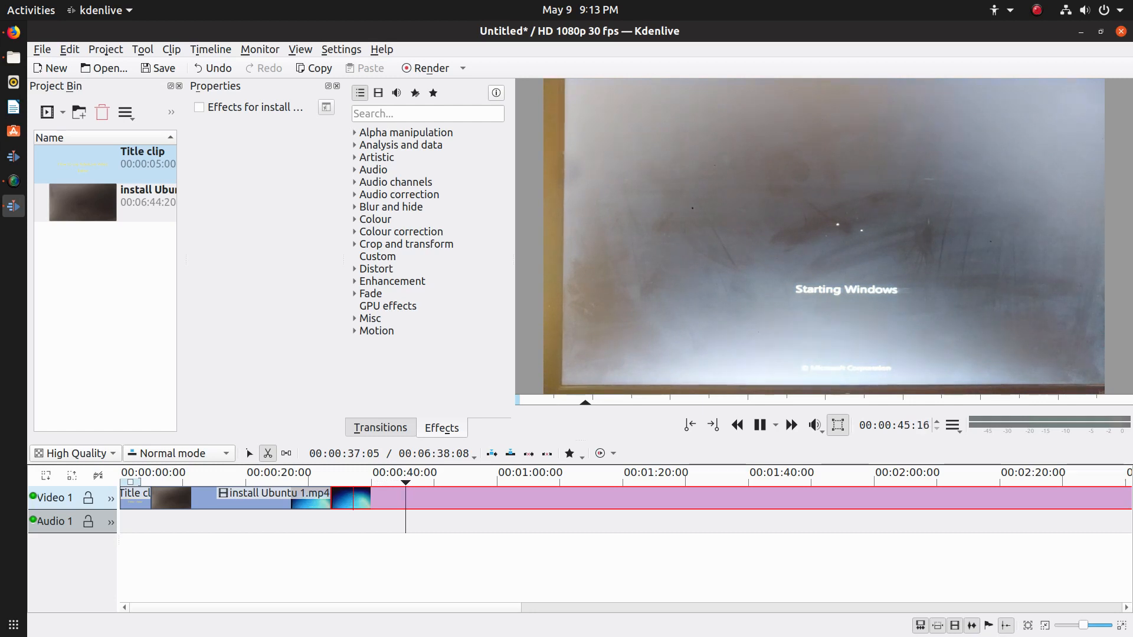
key(space)
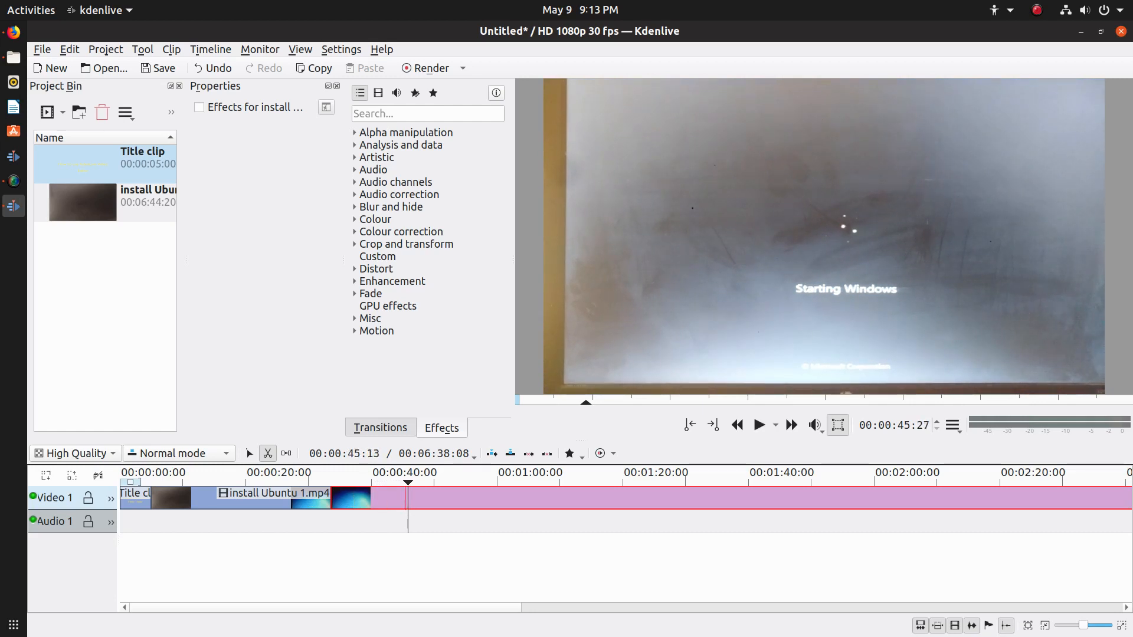
click(407, 499)
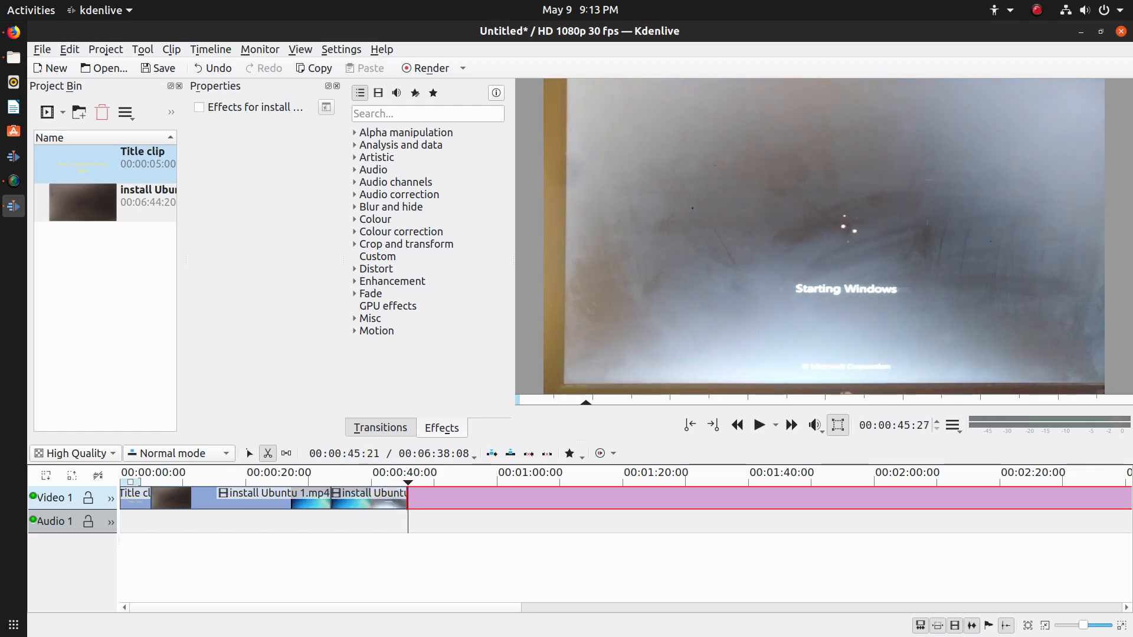
key(s)
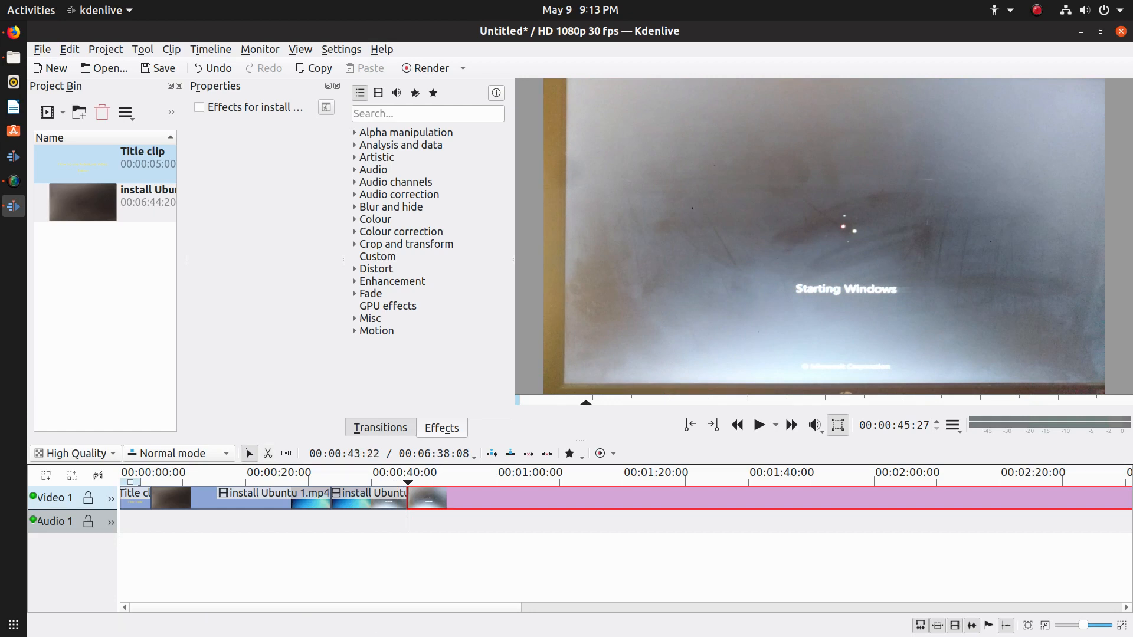
- Delete the segment between the last two cuts and move the remaining video to start at 00:00:33:18, closing the gap
click(377, 498)
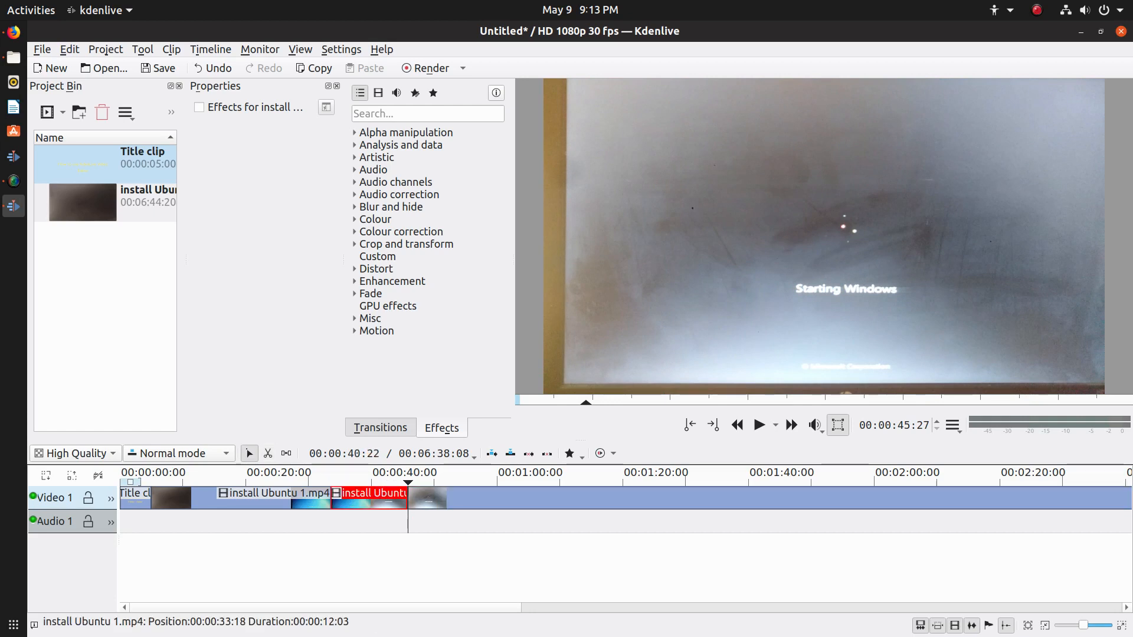
right_click(377, 498)
key(Up)
key(Up)
key(Up)
key(Up)
key(Up)
key(Up)
key(Up)
key(Up)
key(Up)
key(Up)
key(Up)
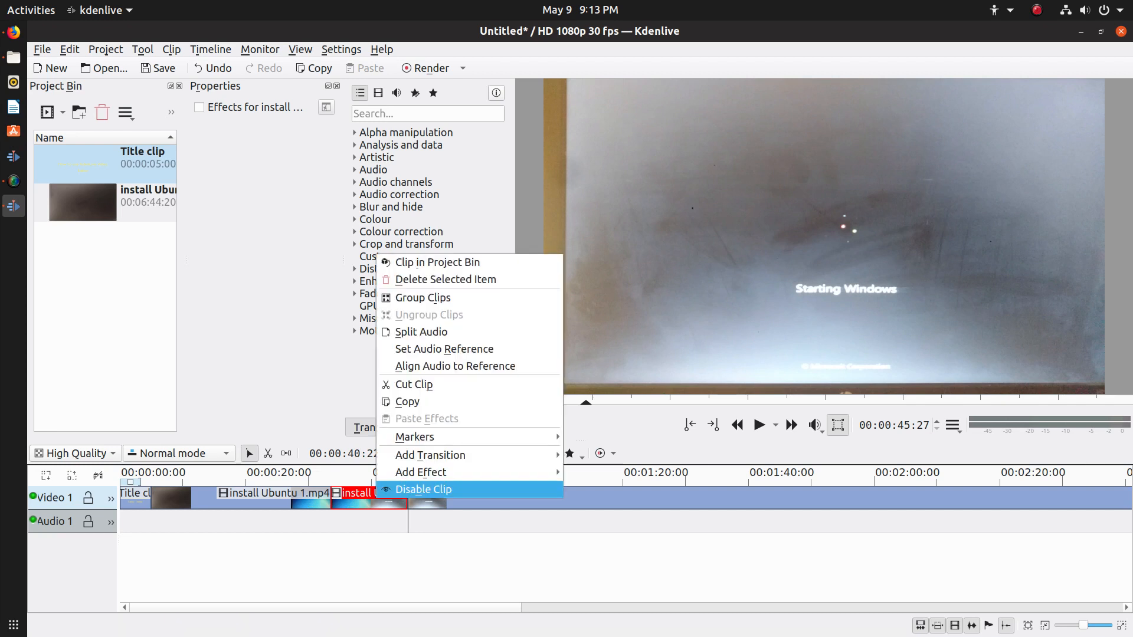
key(Down)
key(Down)
key(Down)
key(Down)
key(Down)
key(Down)
key(Down)
key(Down)
key(Down)
key(Down)
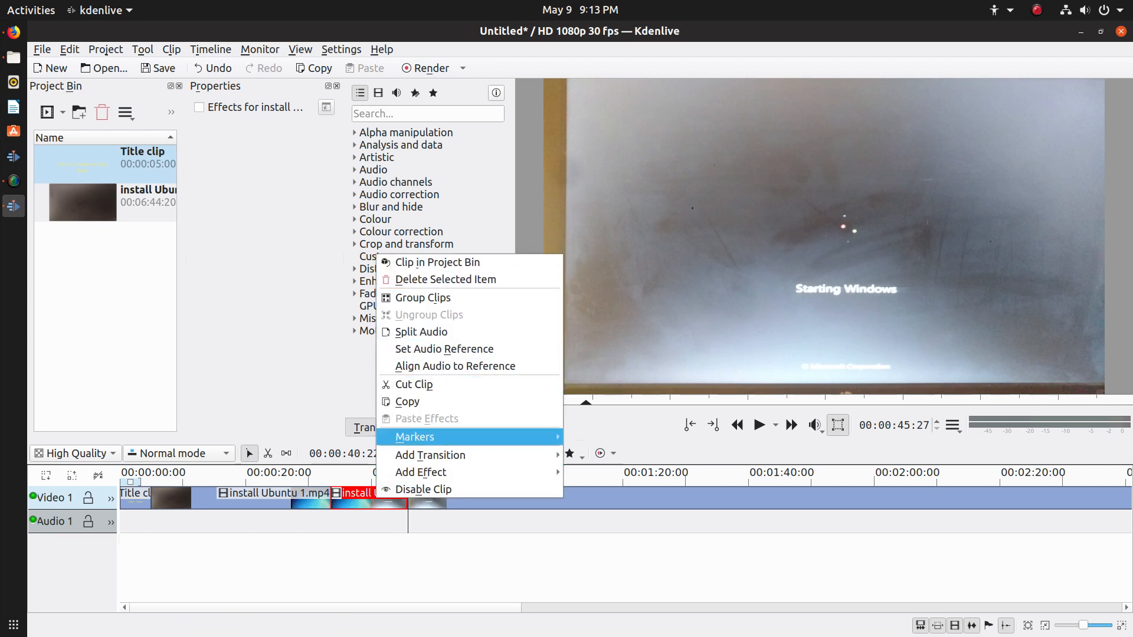
key(Up)
key(Up)
key(Up)
key(Up)
key(Up)
key(Up)
key(Up)
key(Up)
key(Up)
key(Up)
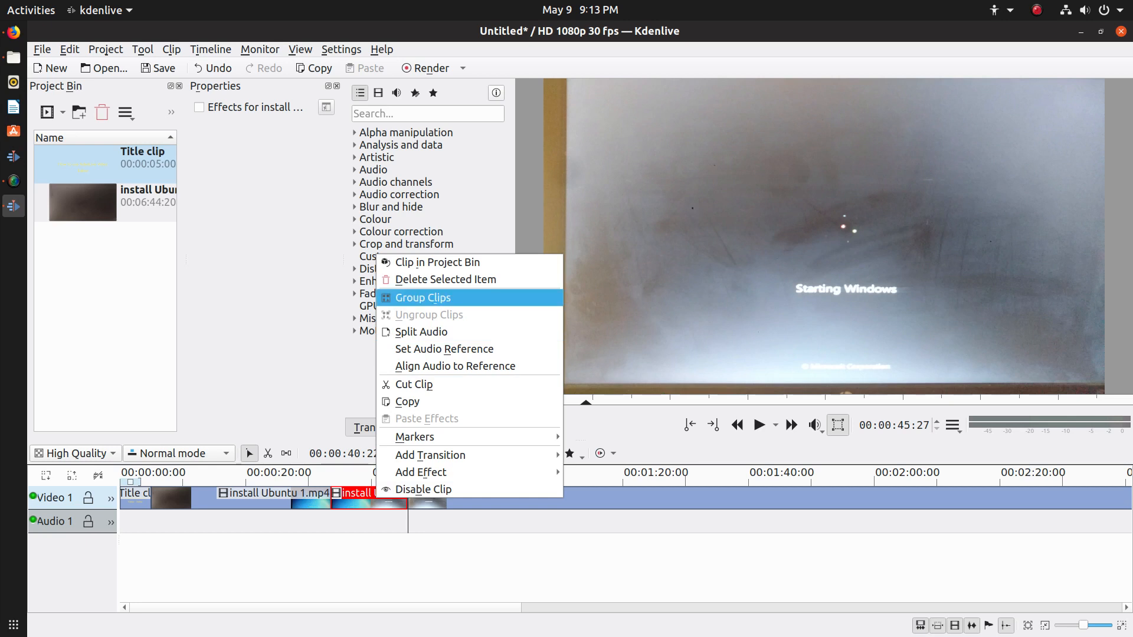
key(Return)
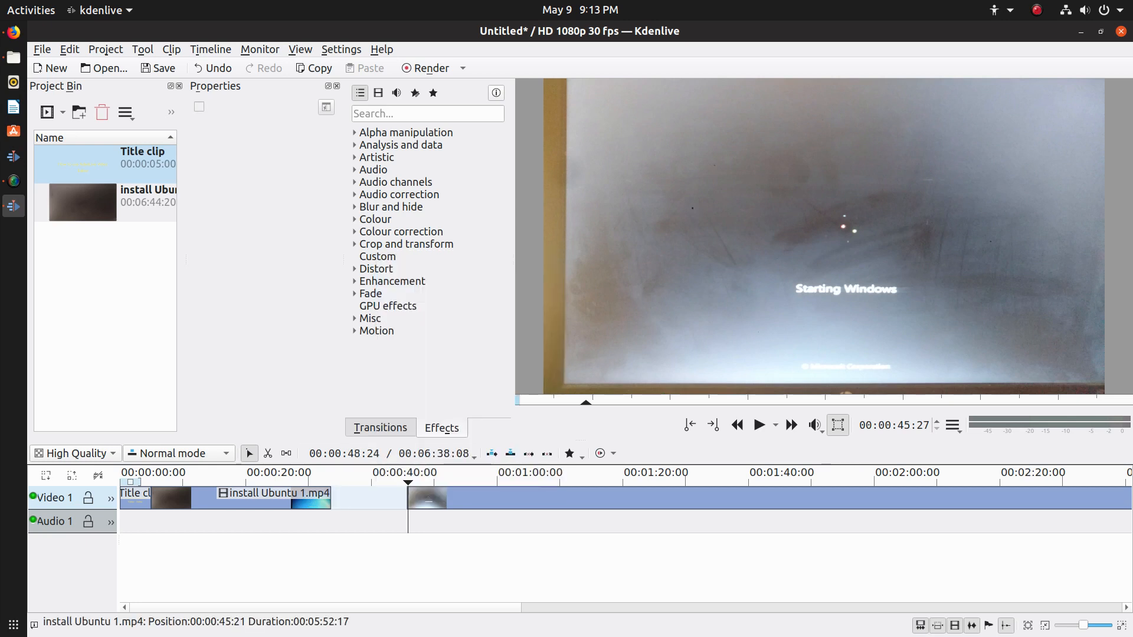
drag(445, 498, 369, 498)
- Preview the join between the two video segments and return the playhead to 00:00:33:04, just before the join
click(322, 480)
key(space)
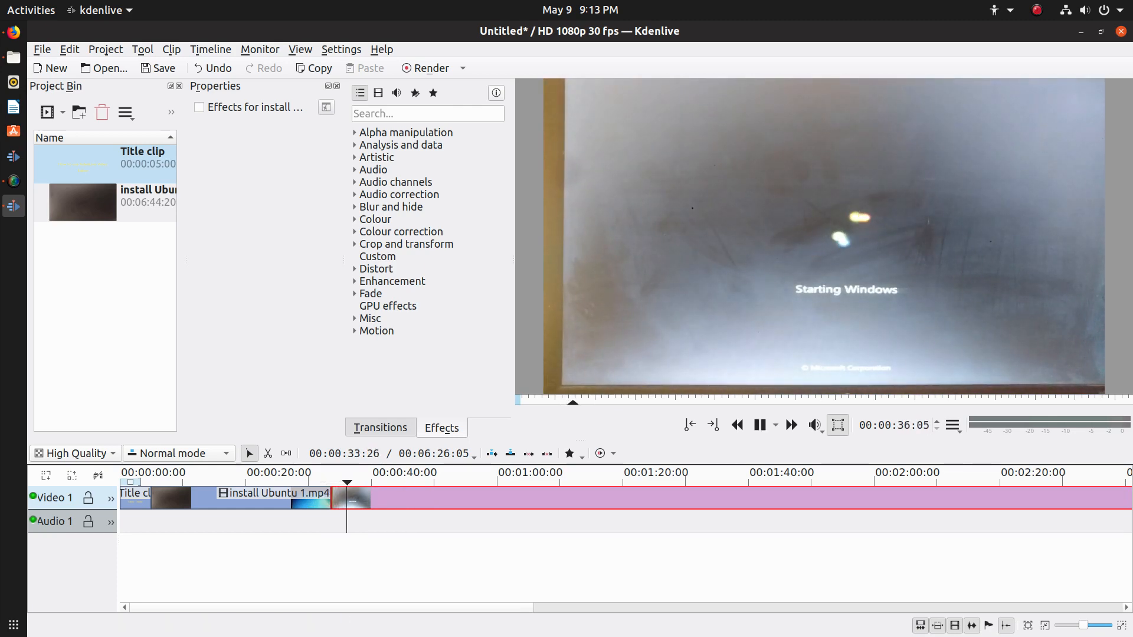
key(space)
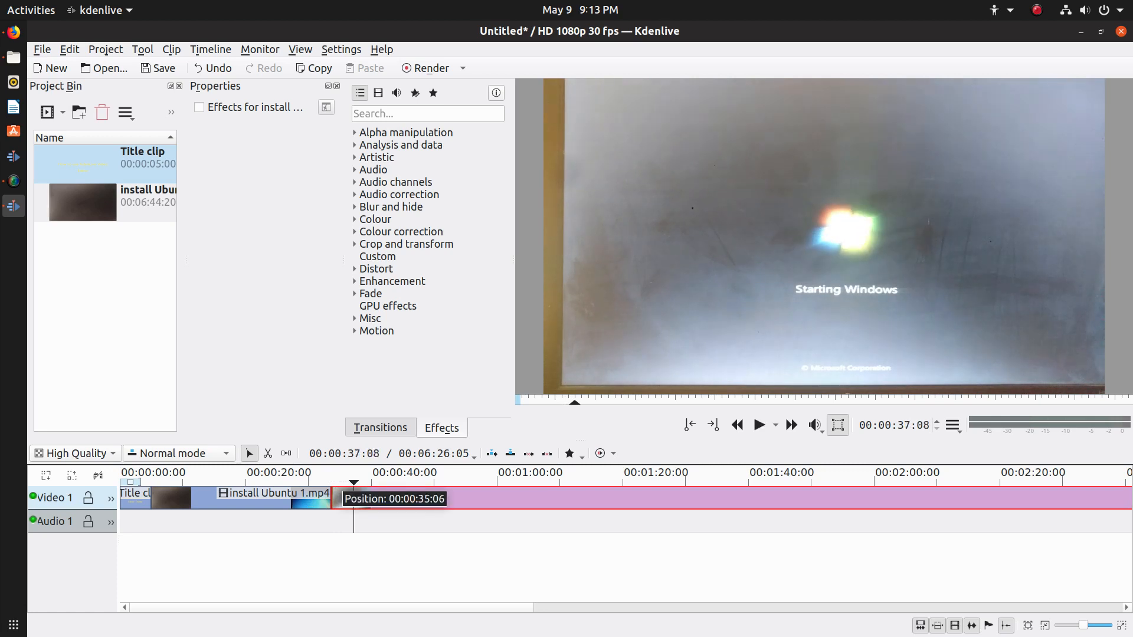
drag(345, 481, 328, 481)
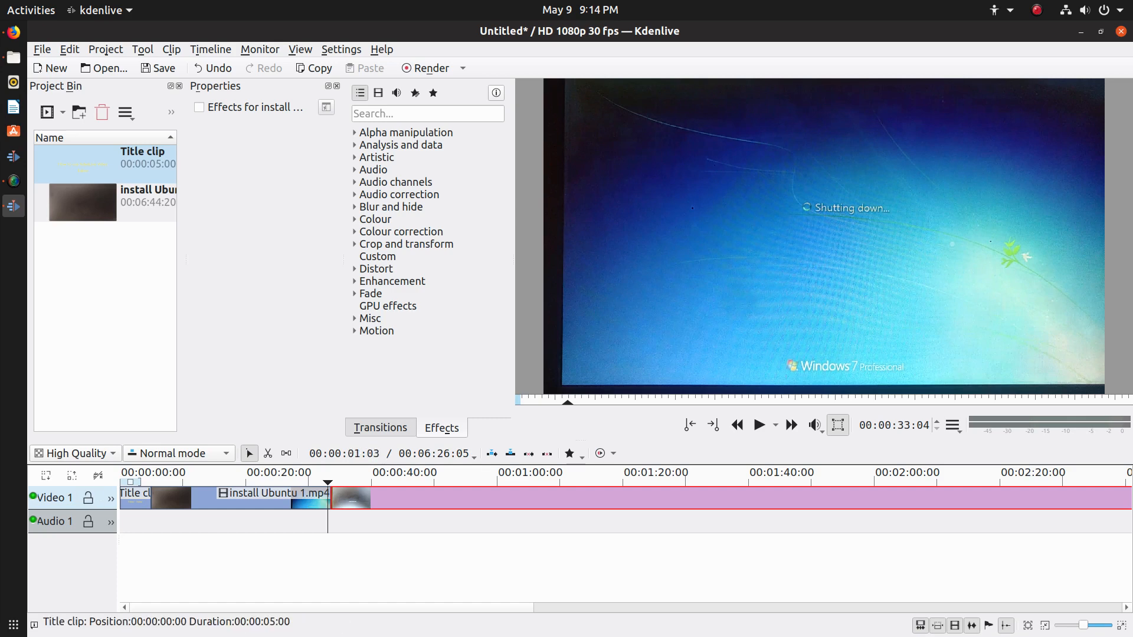
- Insert a new video track named Video 2 above Video 1
right_click(103, 497)
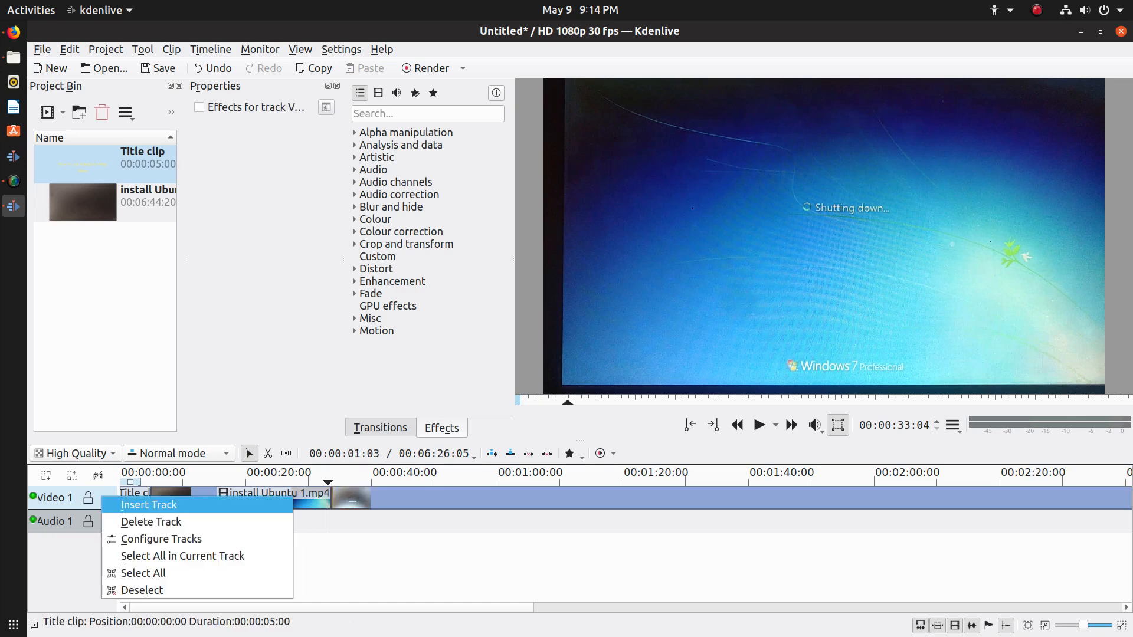
click(149, 505)
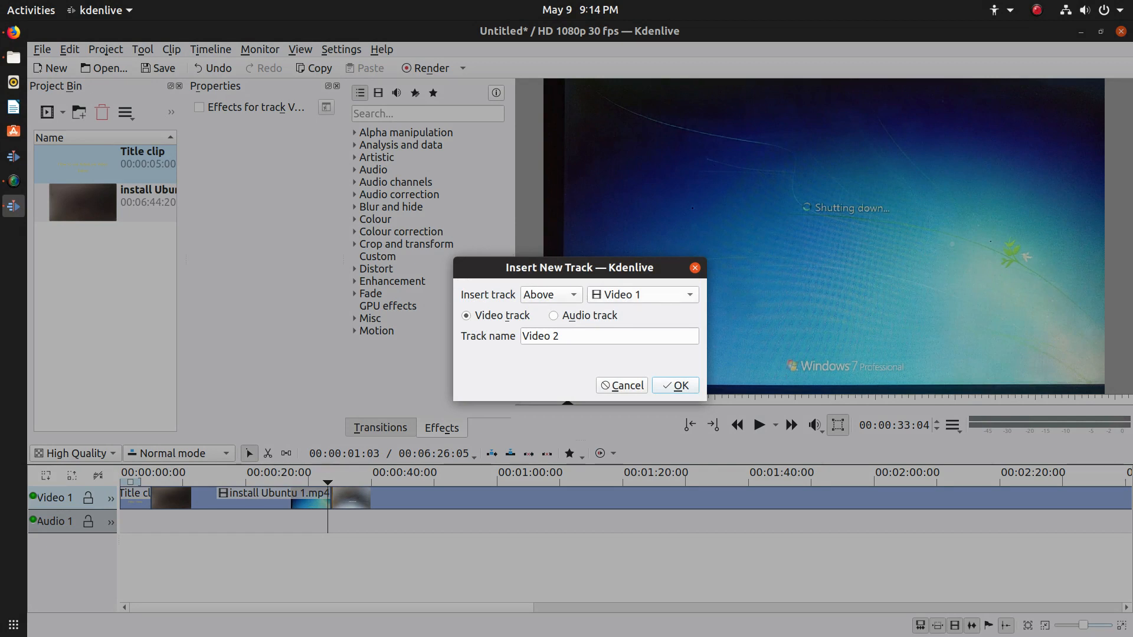
click(550, 294)
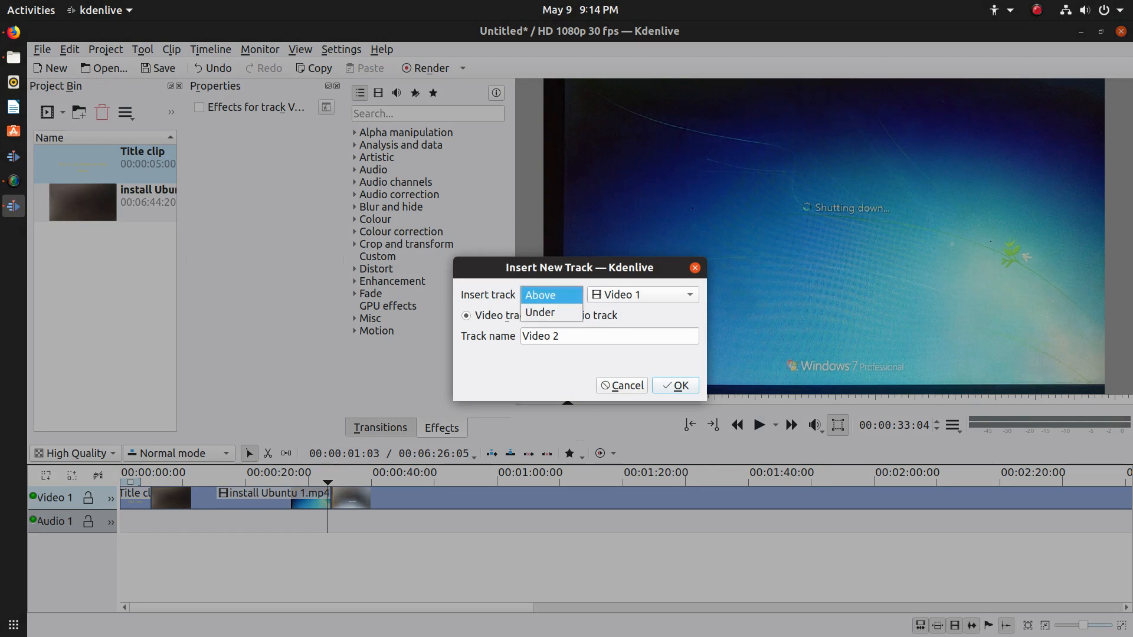
click(543, 295)
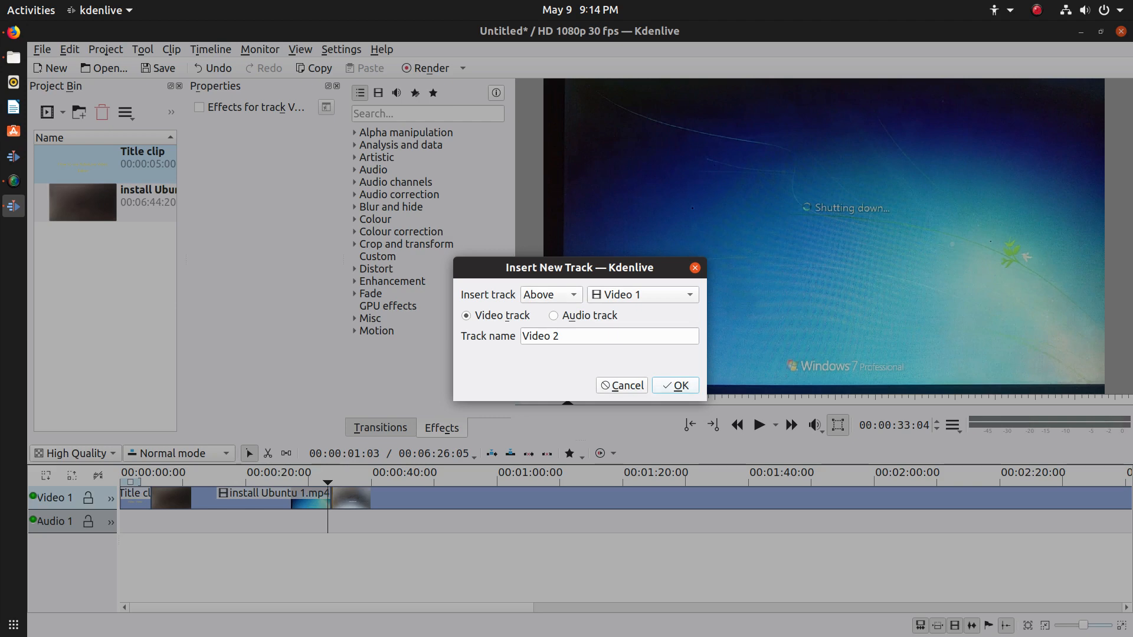
key(Return)
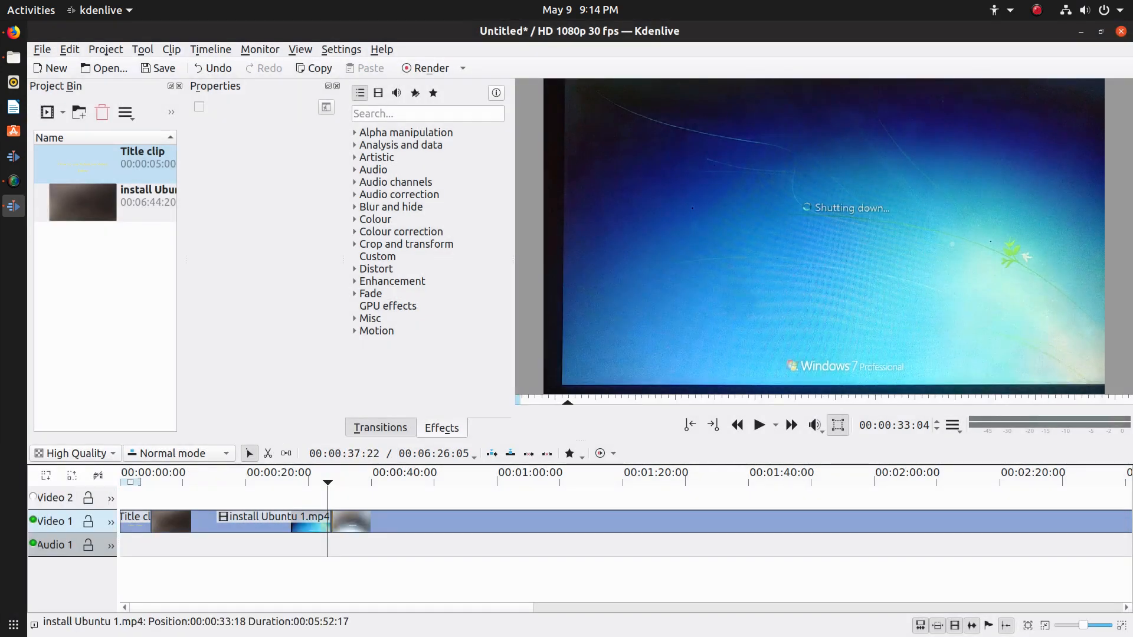
- Move the last video segment to the Video 2 track, starting at about 00:00:32:09 so it overlaps the end of the Video 1 clip
click(357, 521)
drag(358, 521, 353, 497)
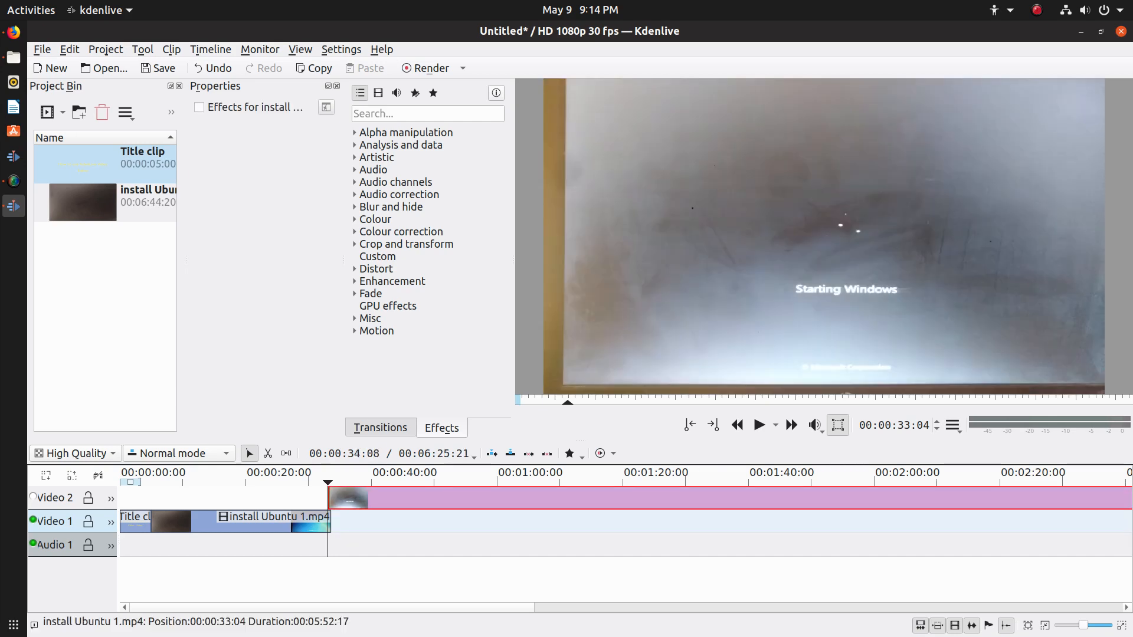
click(328, 482)
click(322, 482)
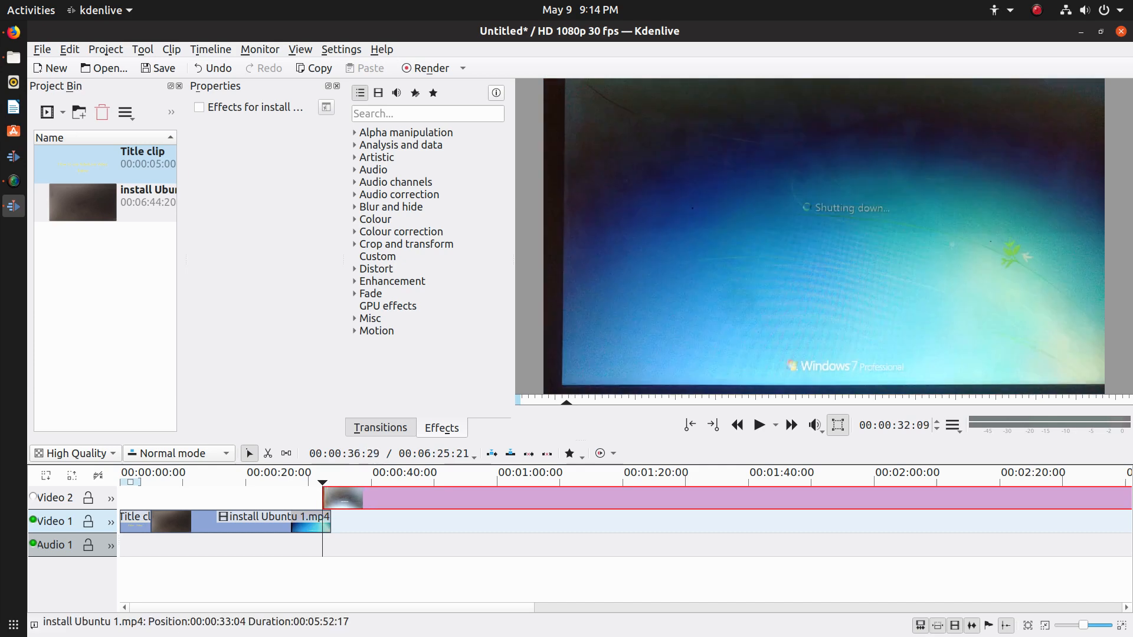
- Shift the Video 2 clip to start at 00:00:32:28 and add a burn transition at the end of the Video 1 clip
drag(350, 498, 356, 497)
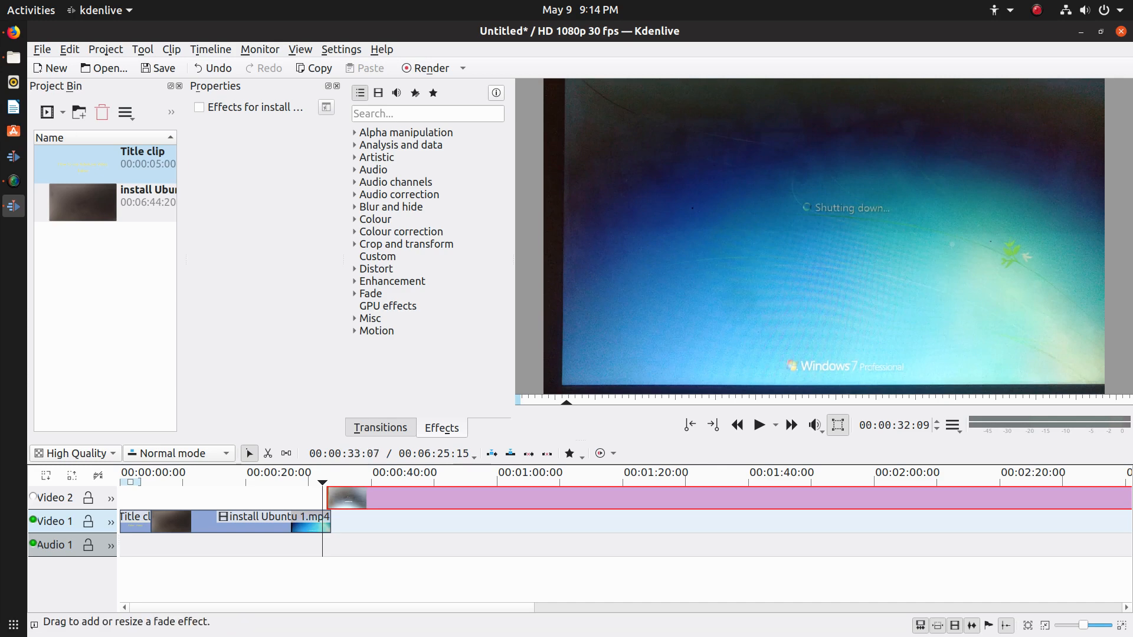
right_click(327, 516)
mouse_move(401, 490)
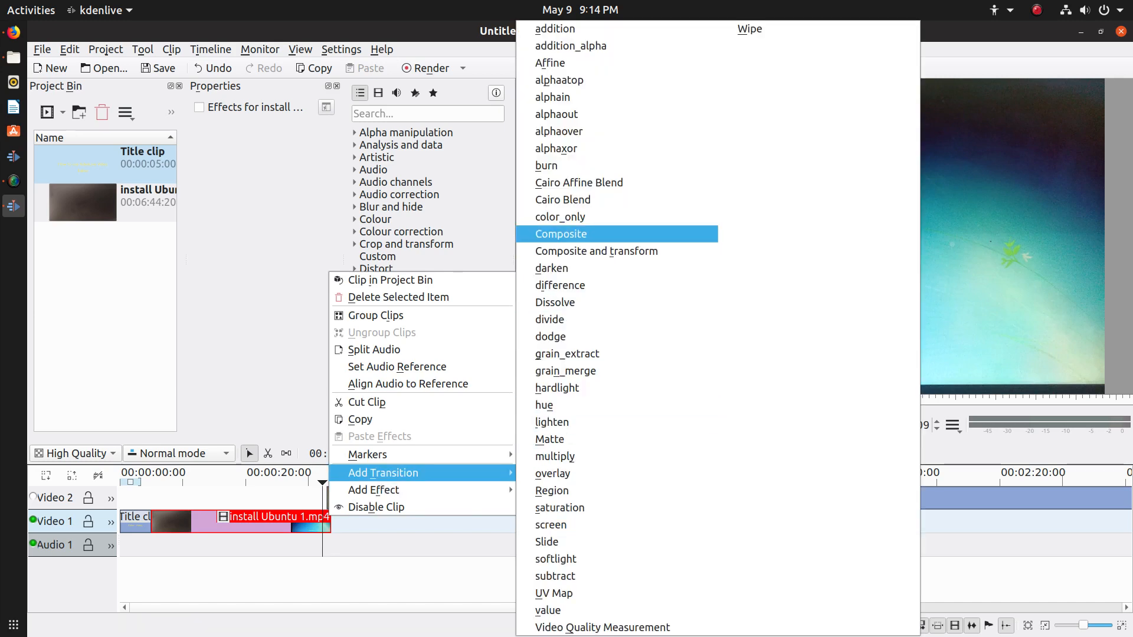
click(554, 165)
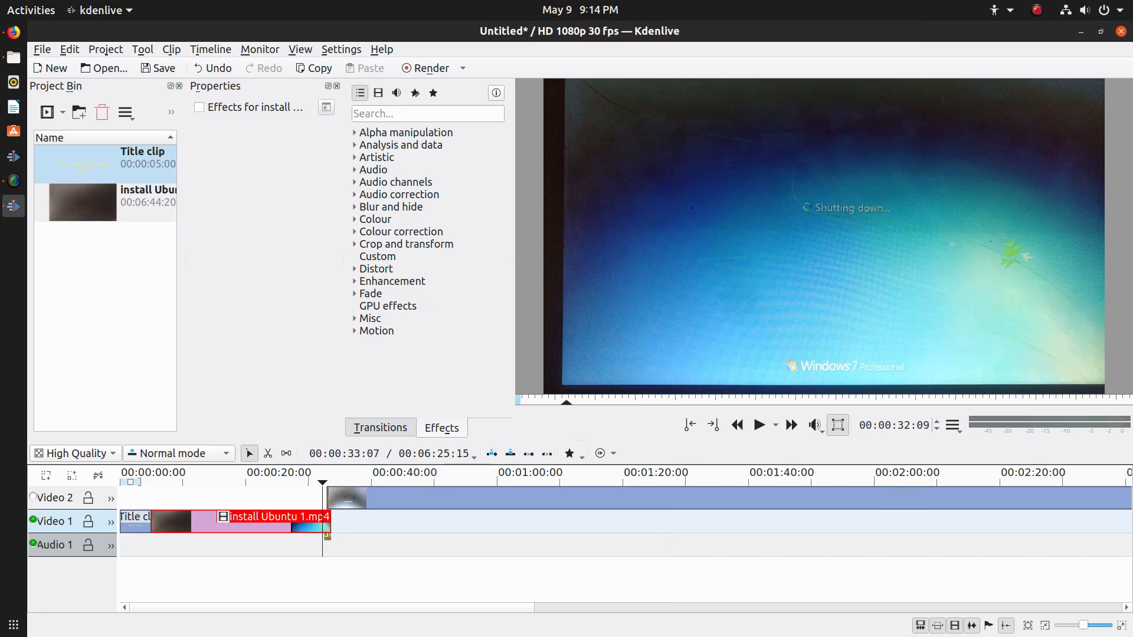
- Preview the burn transition at the overlap and check its position and duration settings
key(space)
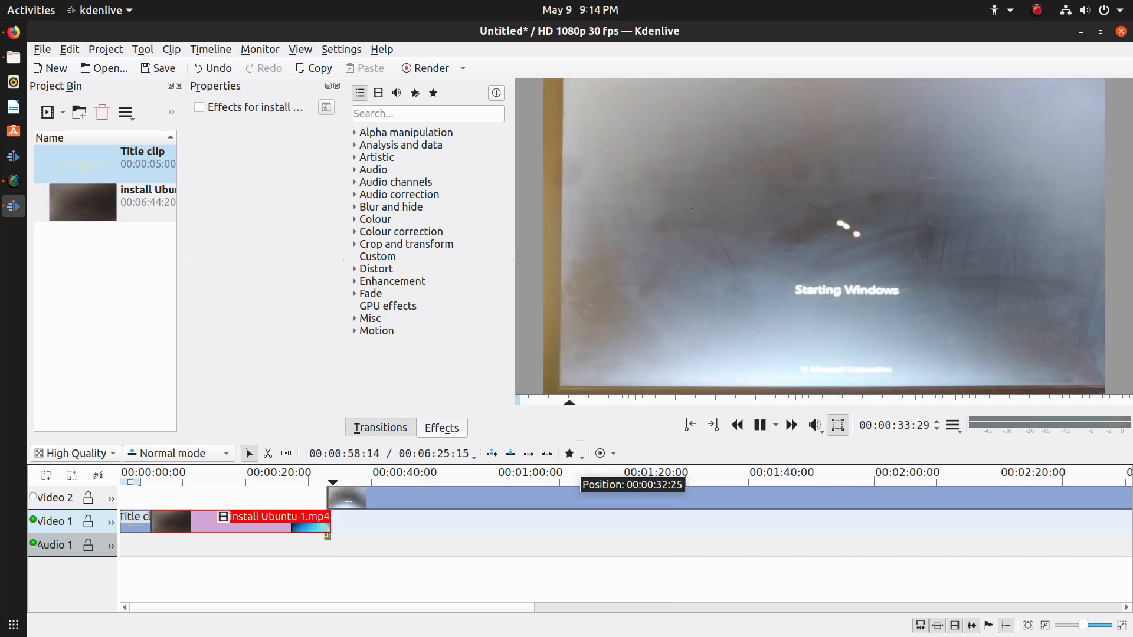
key(space)
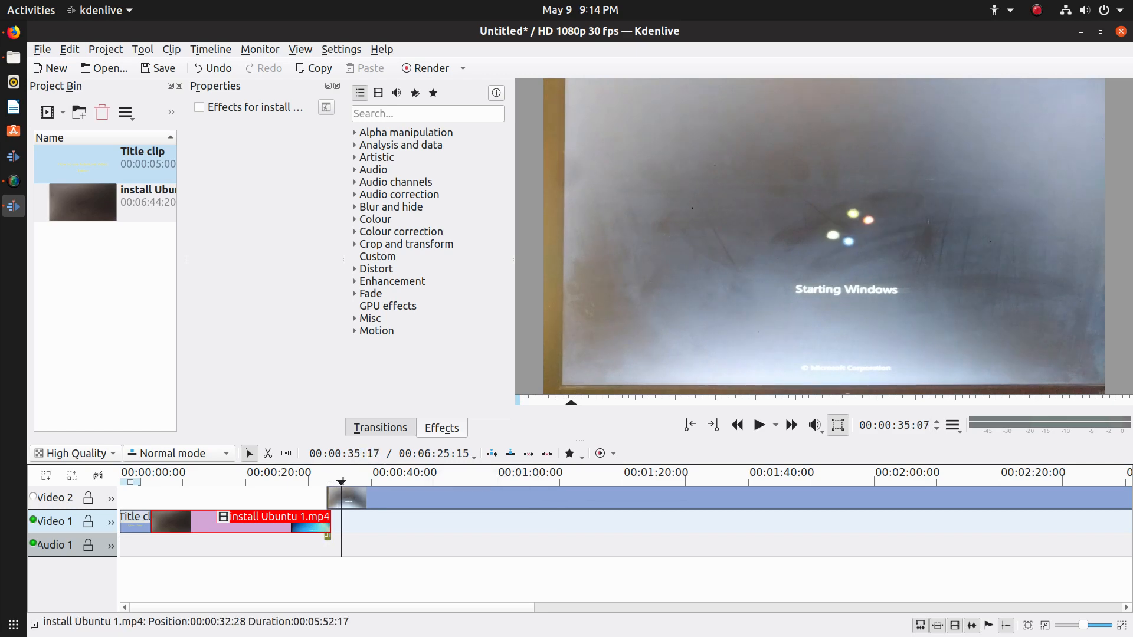
key(j)
key(space)
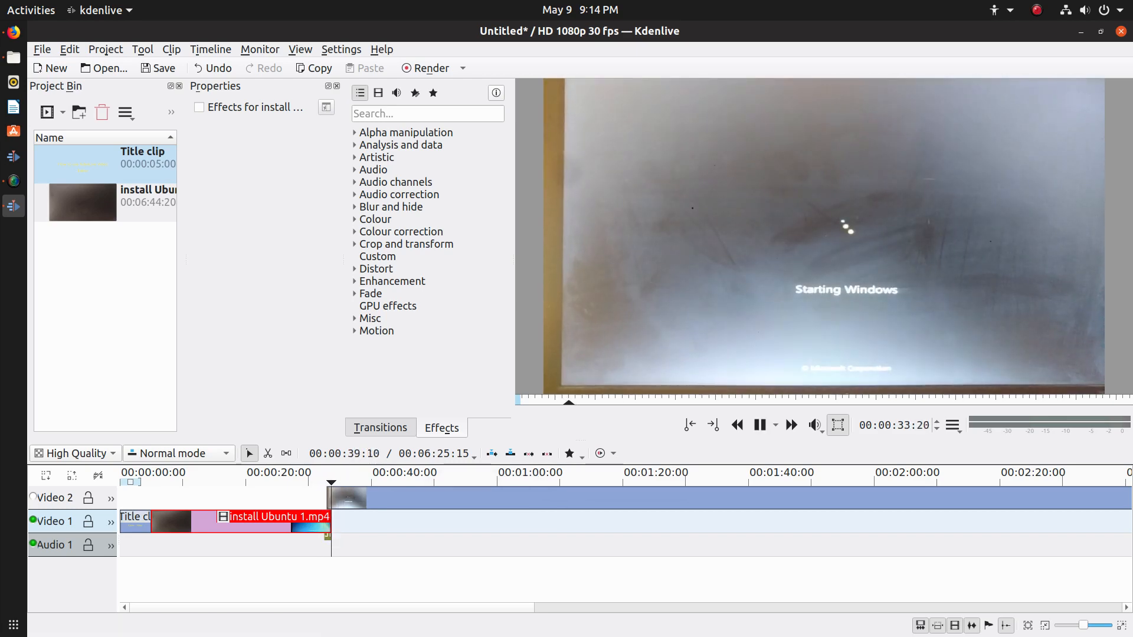
key(space)
drag(334, 482, 326, 483)
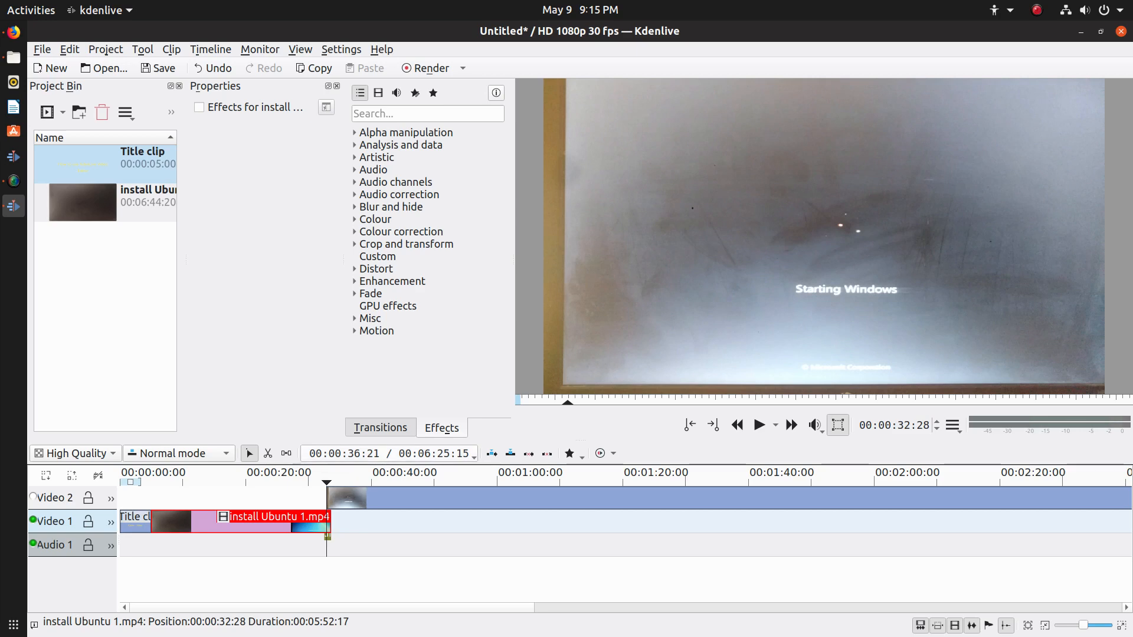
double_click(328, 535)
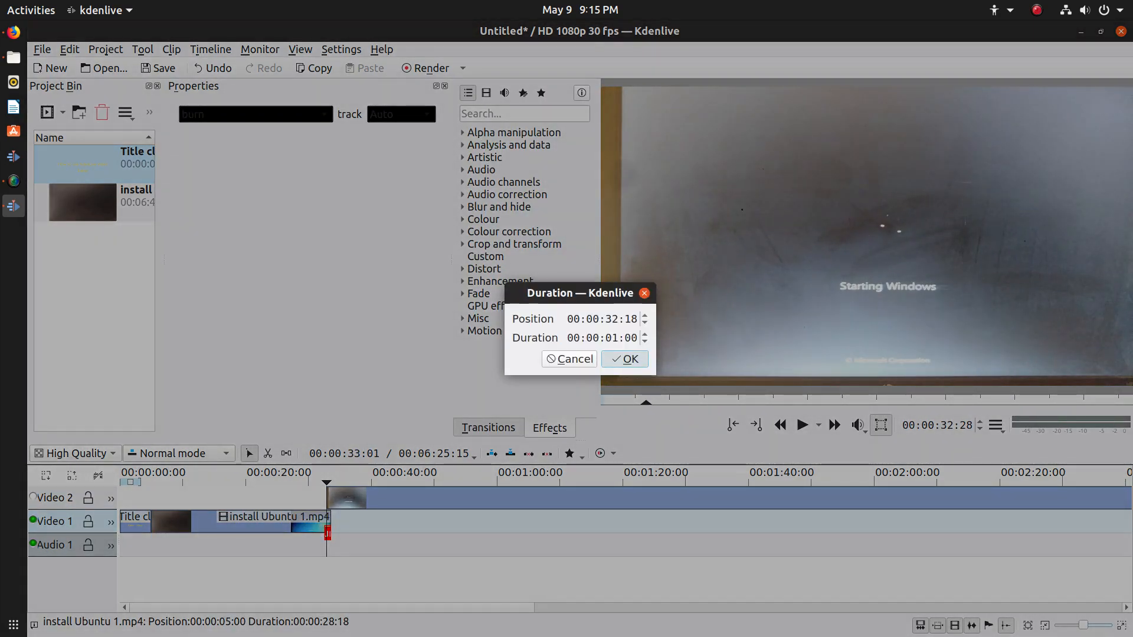
click(625, 359)
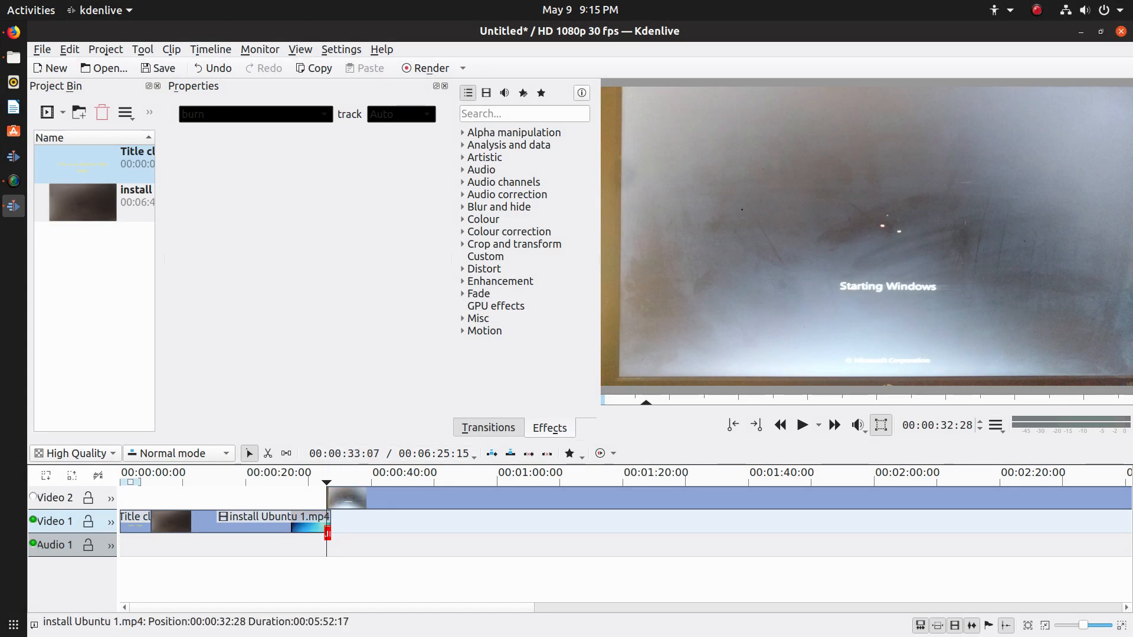
- Add a Wipe transition to the end of the Video 1 clip where it overlaps the Video 2 clip
right_click(327, 525)
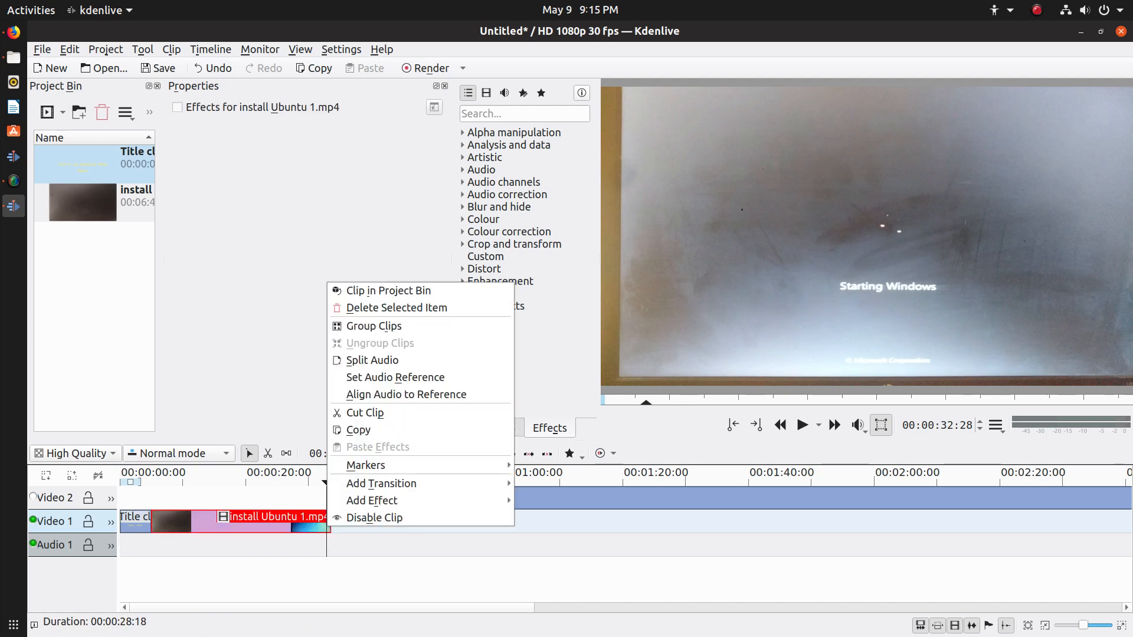
mouse_move(413, 483)
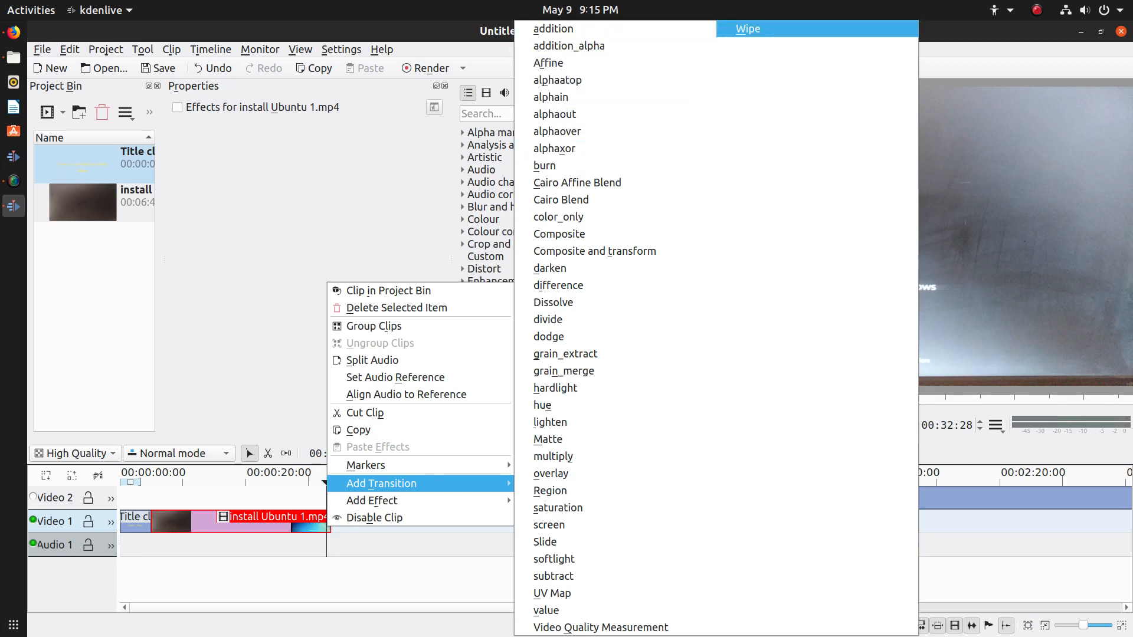
click(748, 29)
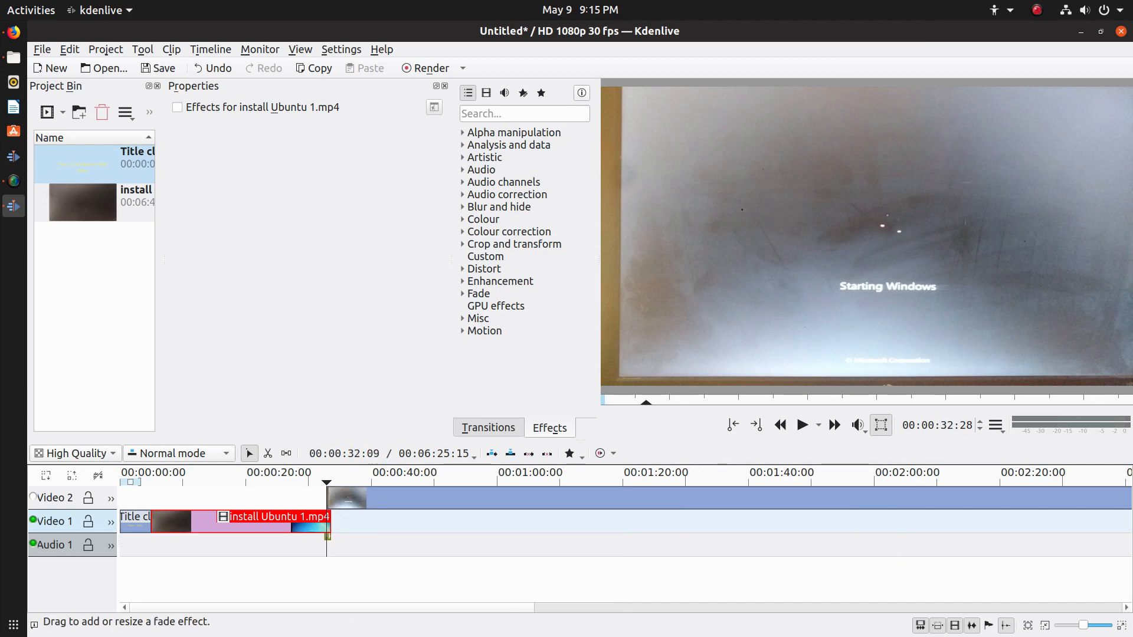
- Preview the Wipe transition twice, starting from just before the overlap of the two clips
drag(328, 483, 320, 482)
key(space)
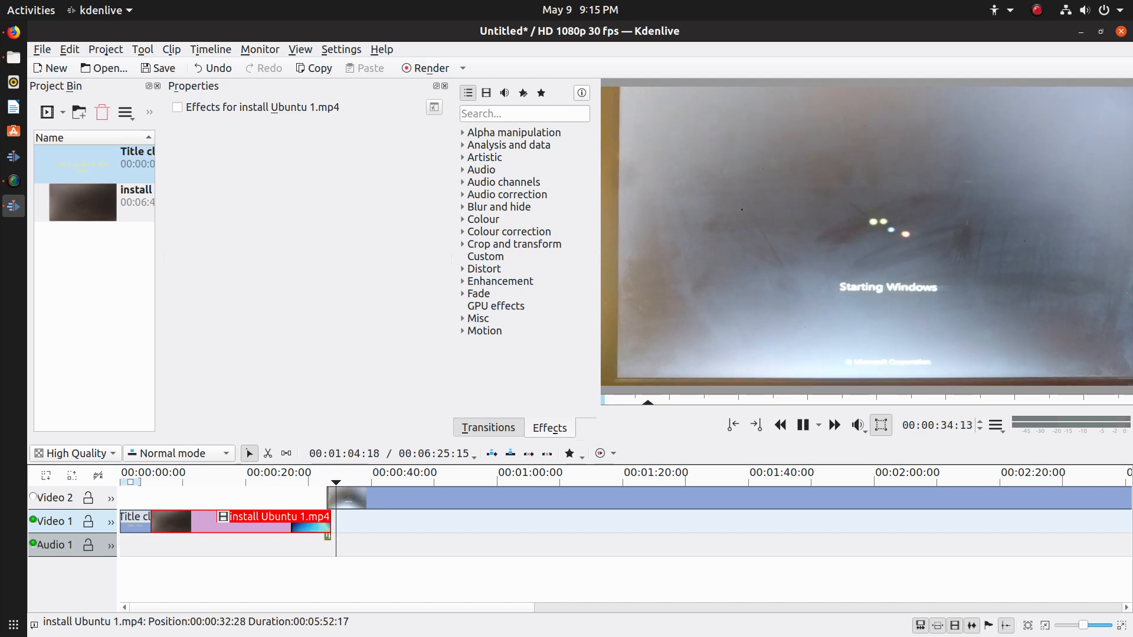
key(space)
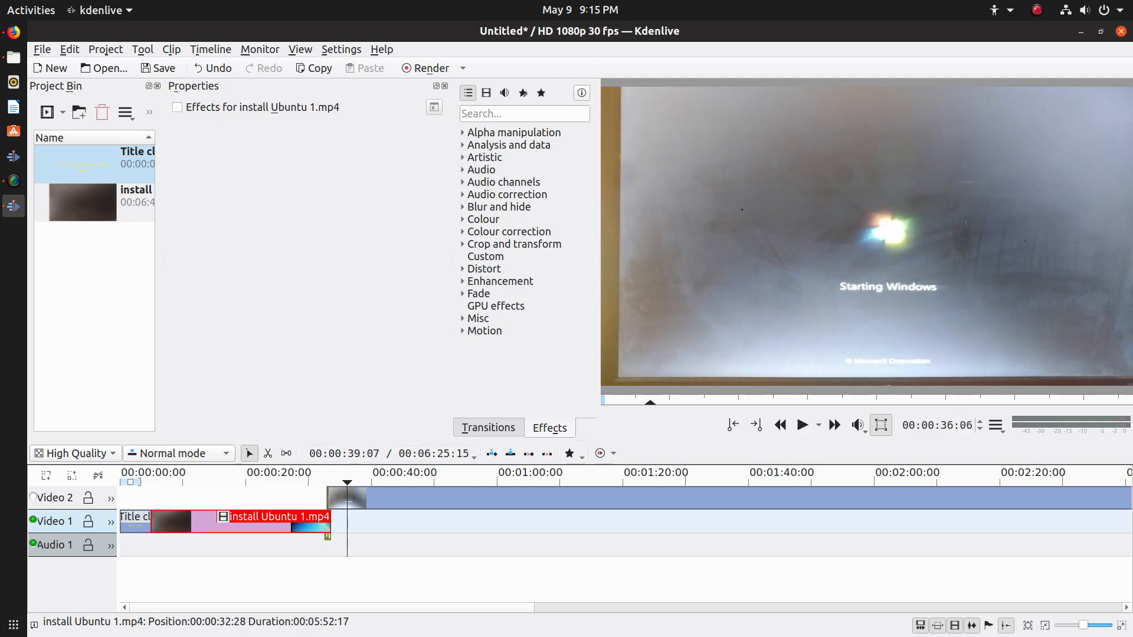
drag(347, 483, 319, 482)
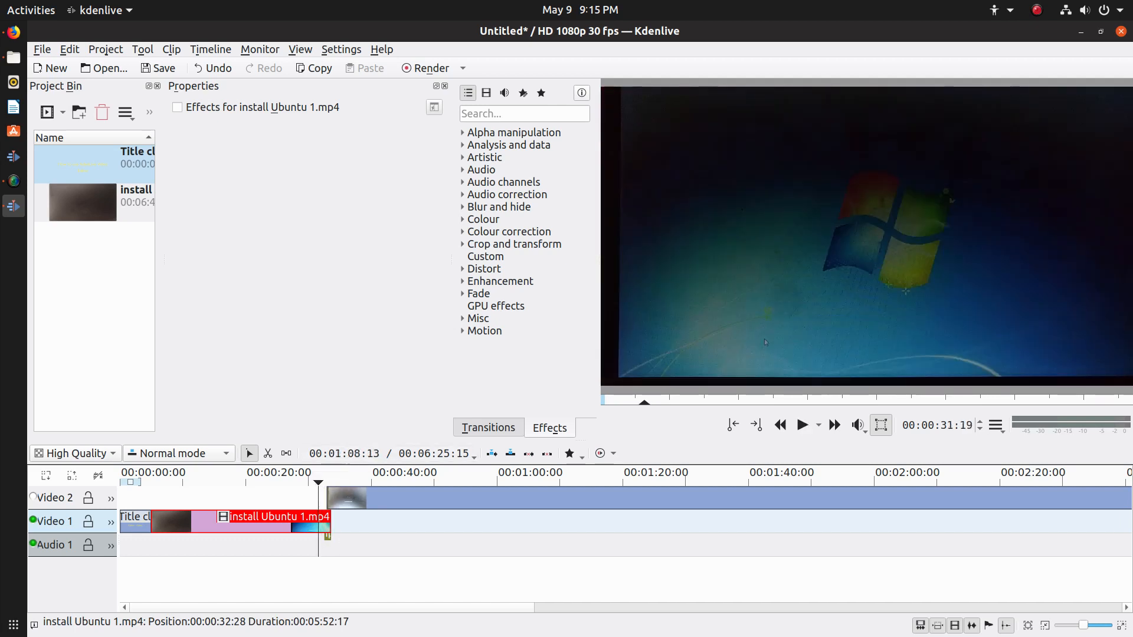
click(803, 424)
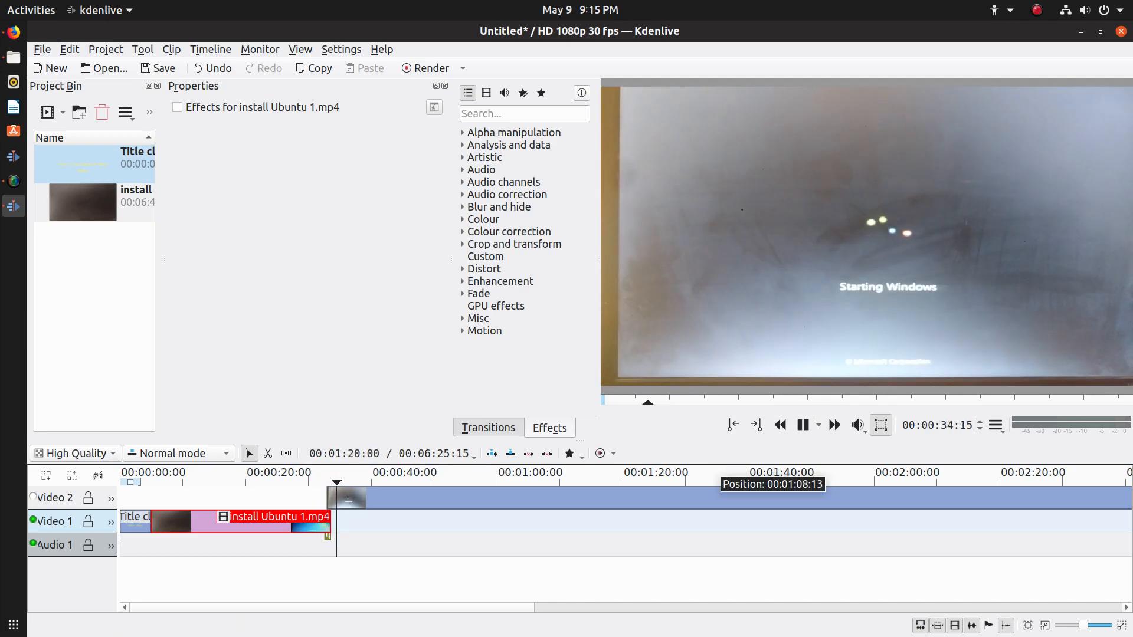
key(space)
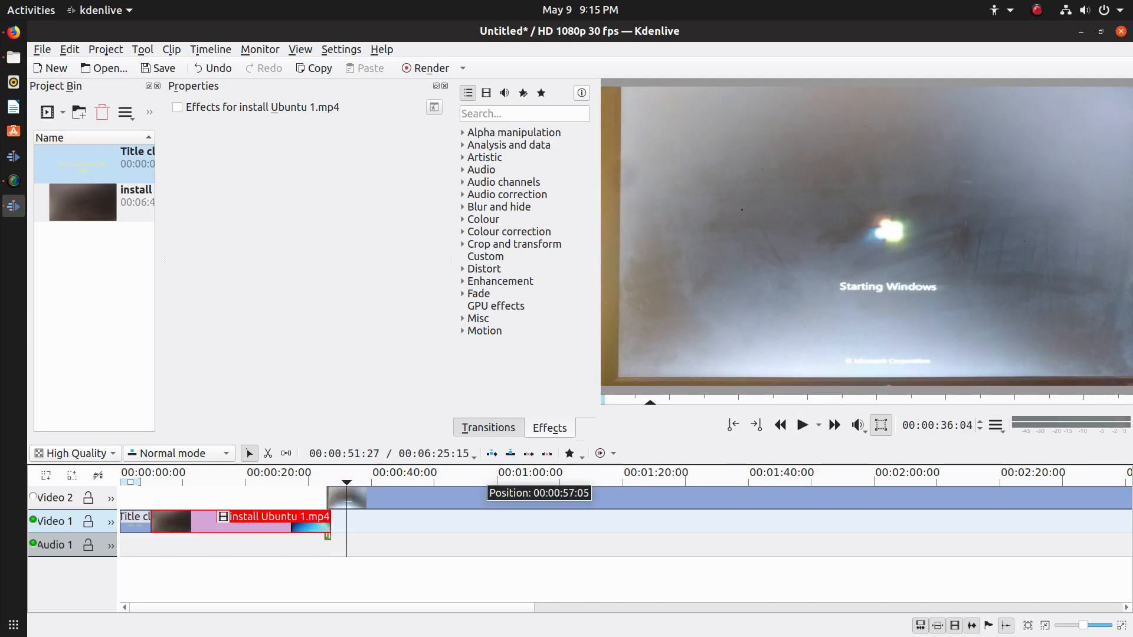
- Cut the Video 2 clip at 00:00:36:15, delete everything after the cut, and place the playhead at the clip's new end
key(Right)
key(Right)
key(Right)
key(Right)
key(Right)
key(Right)
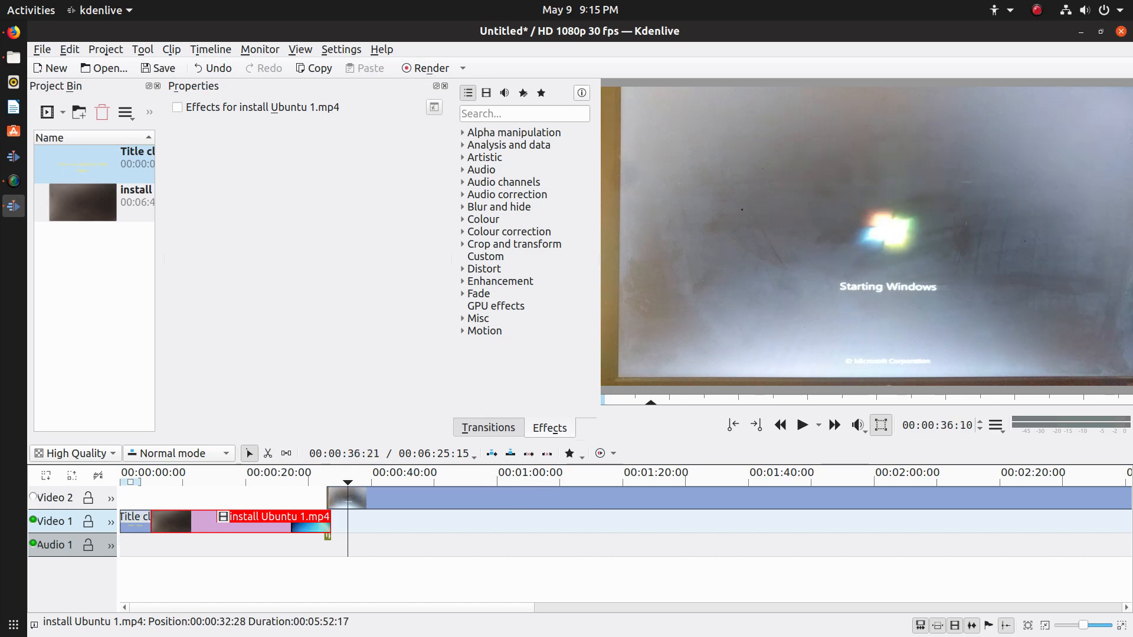
key(x)
click(349, 499)
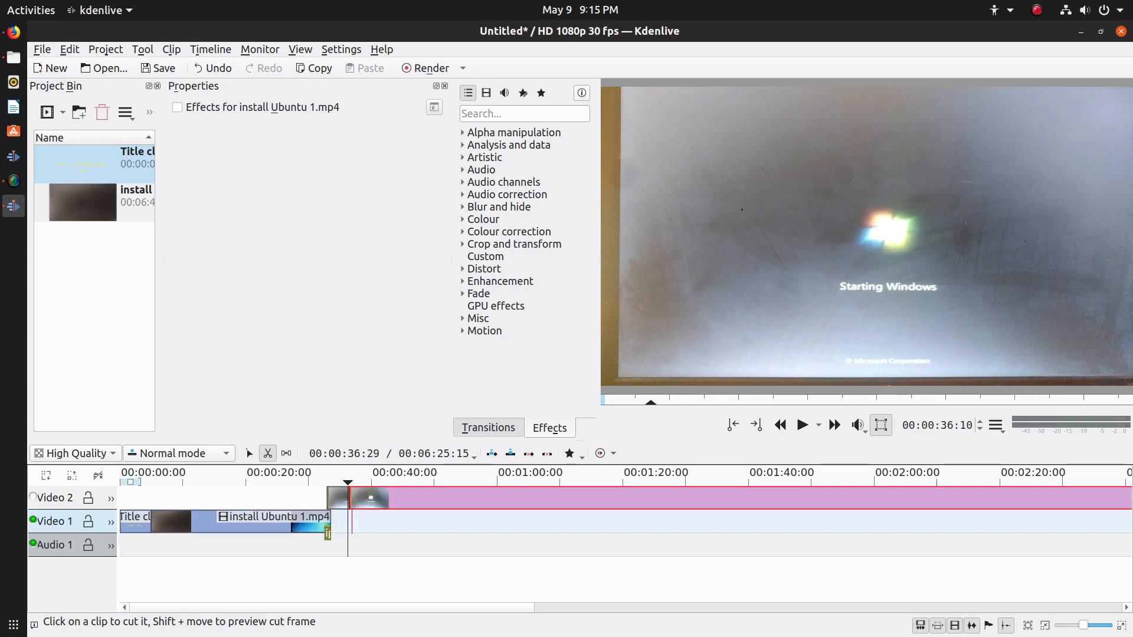
key(s)
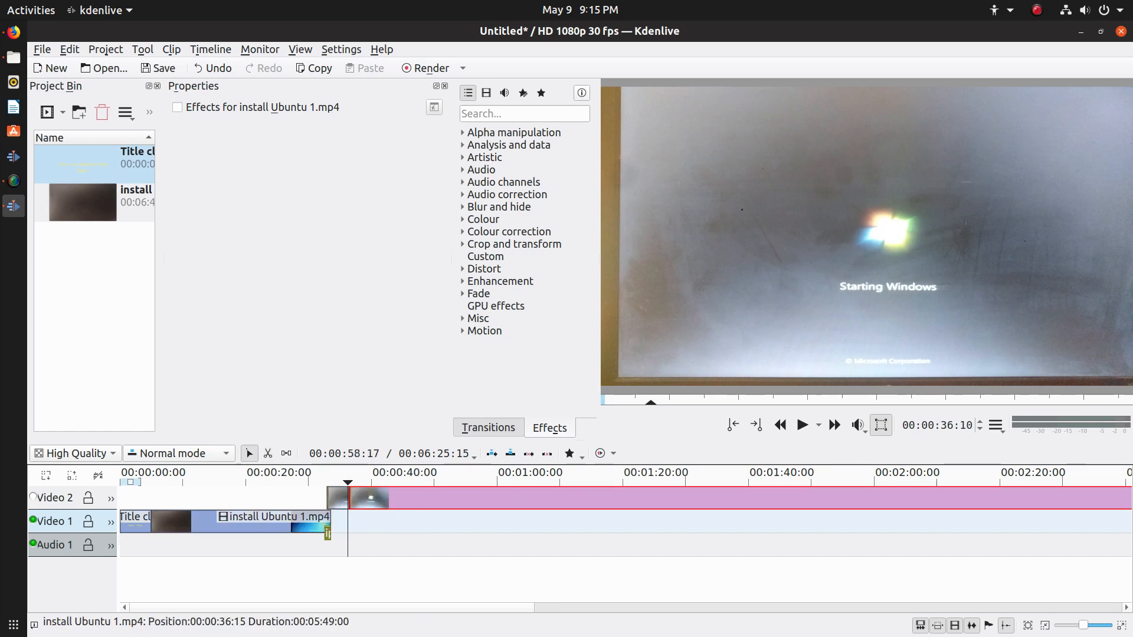
key(Delete)
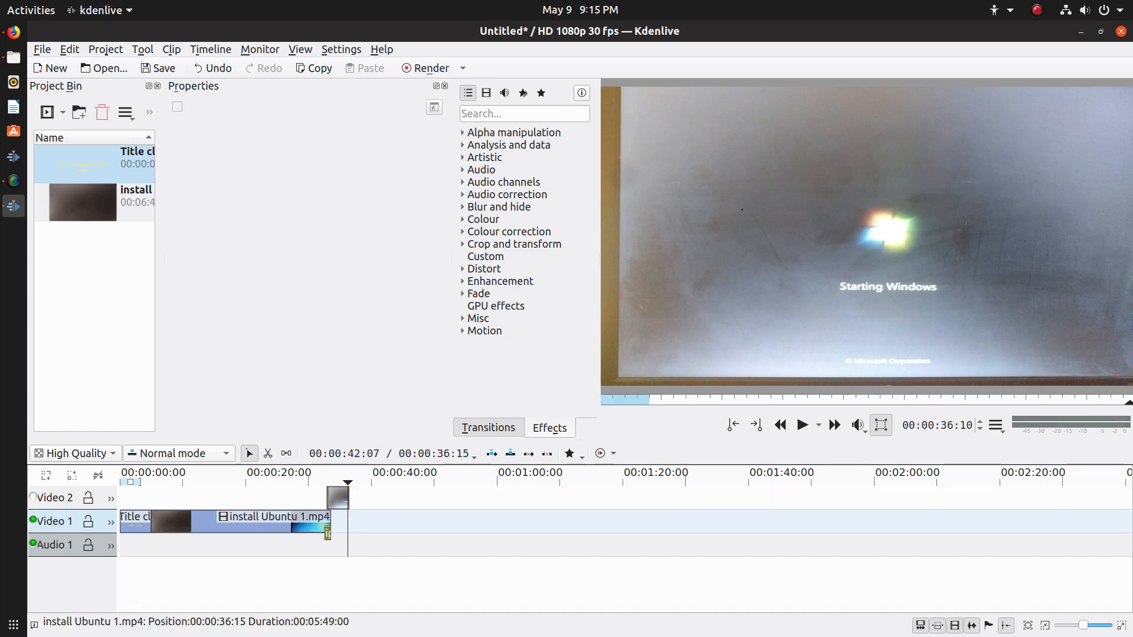
click(349, 483)
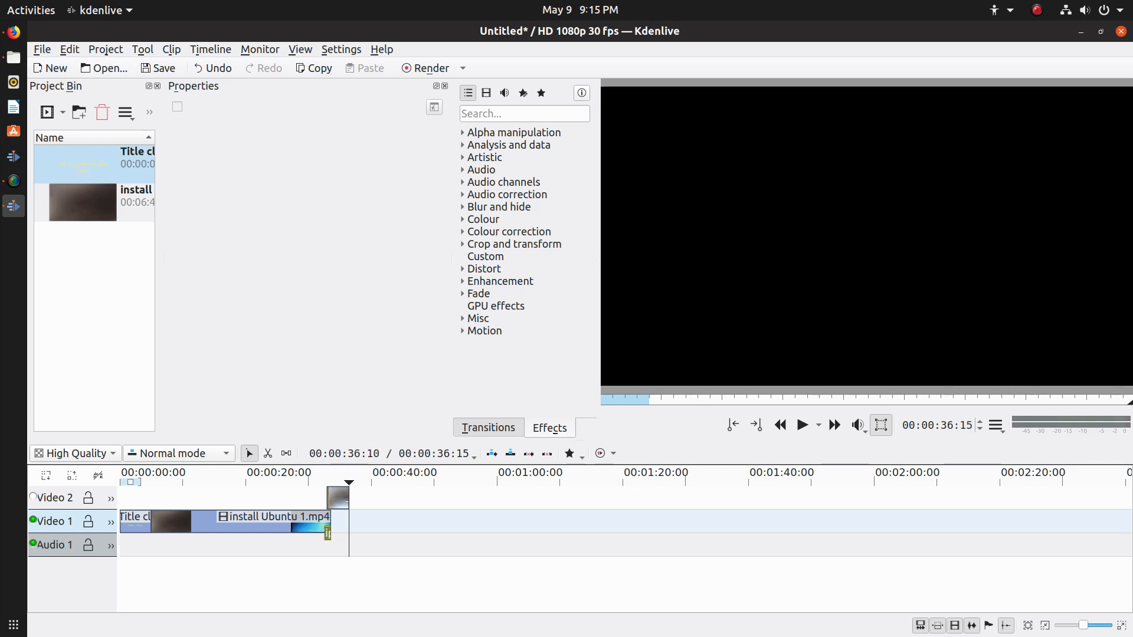
- Add a template title to the project using the simple-with-date.kdenlivetitle template
click(106, 49)
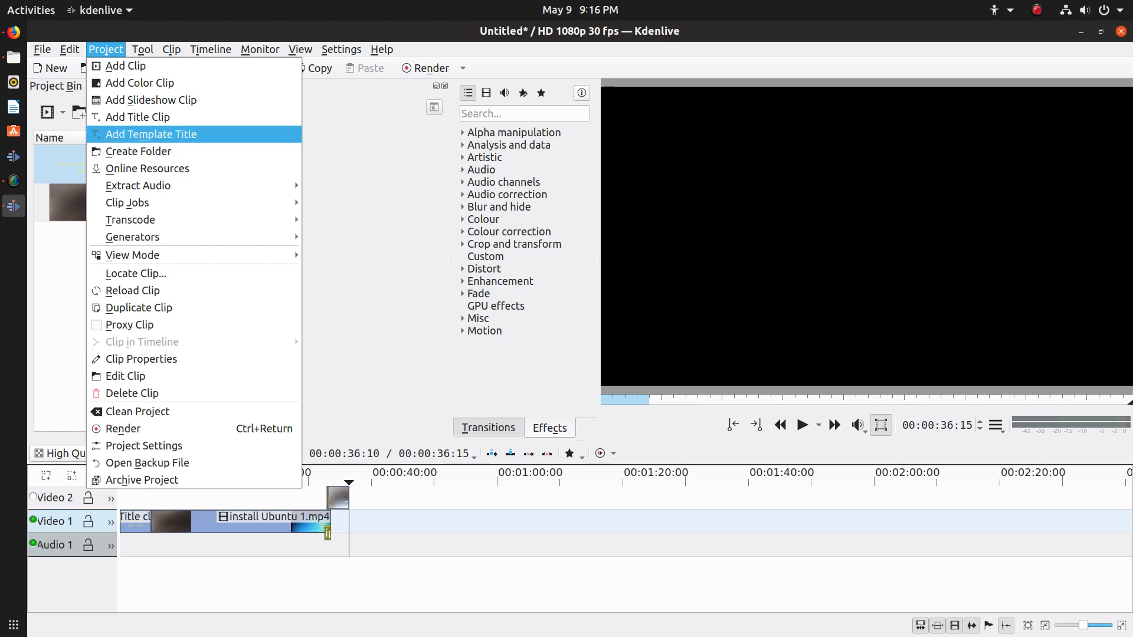
click(151, 133)
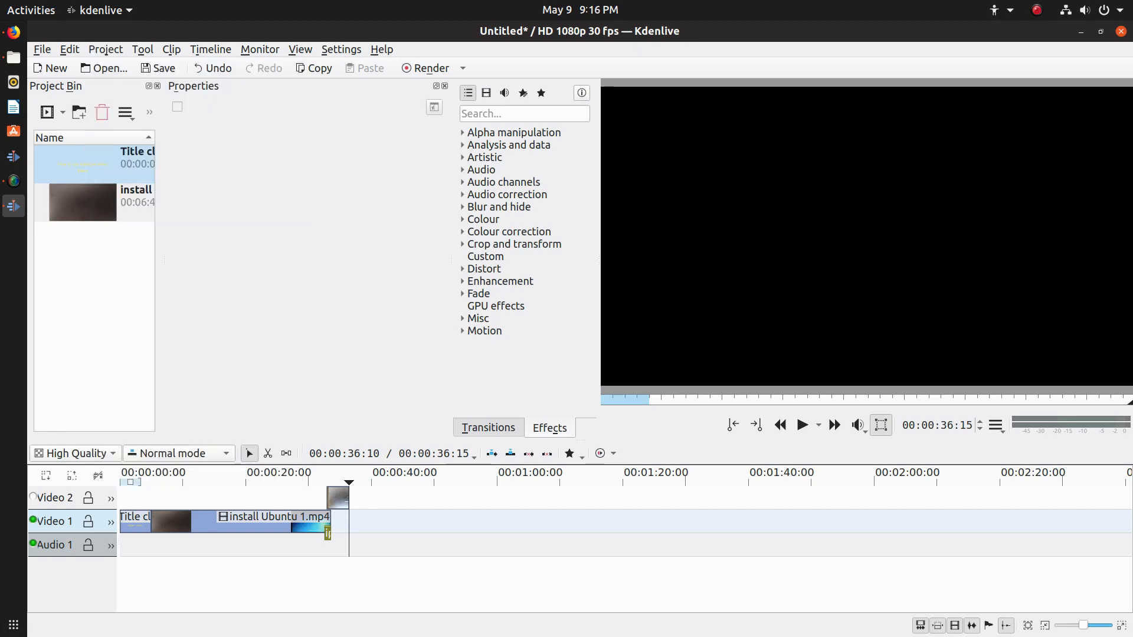
click(594, 253)
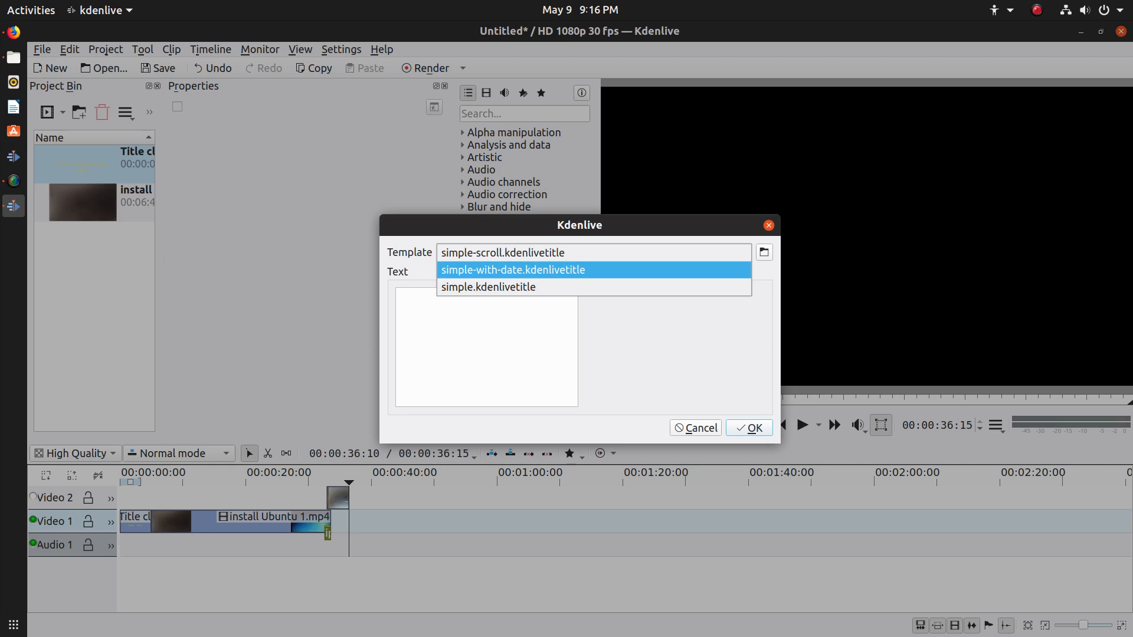
key(Return)
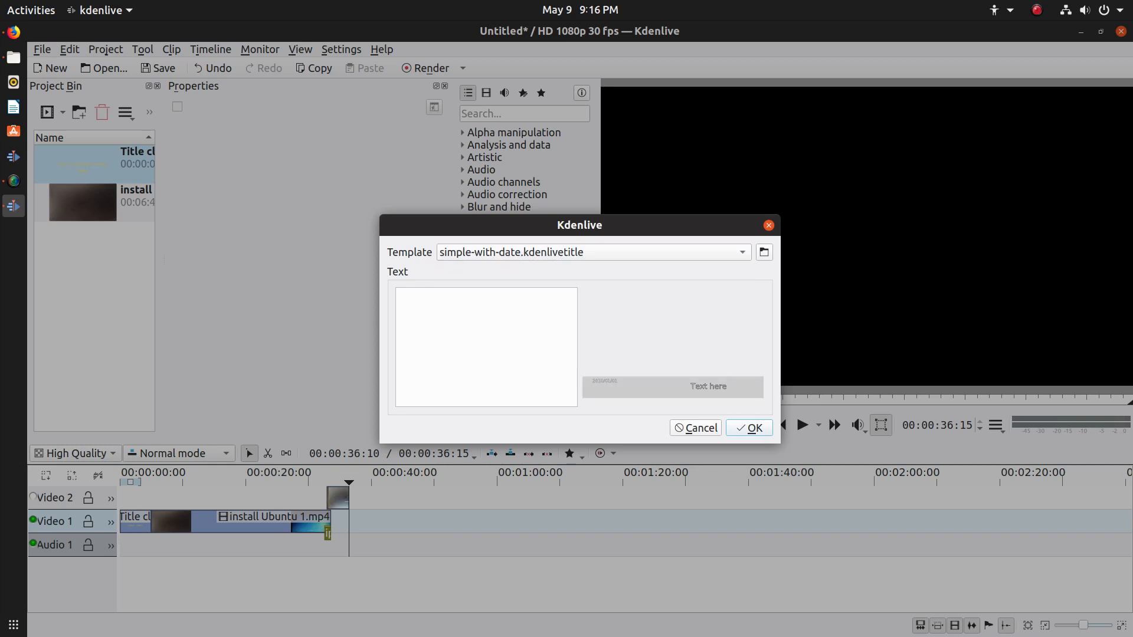
key(Return)
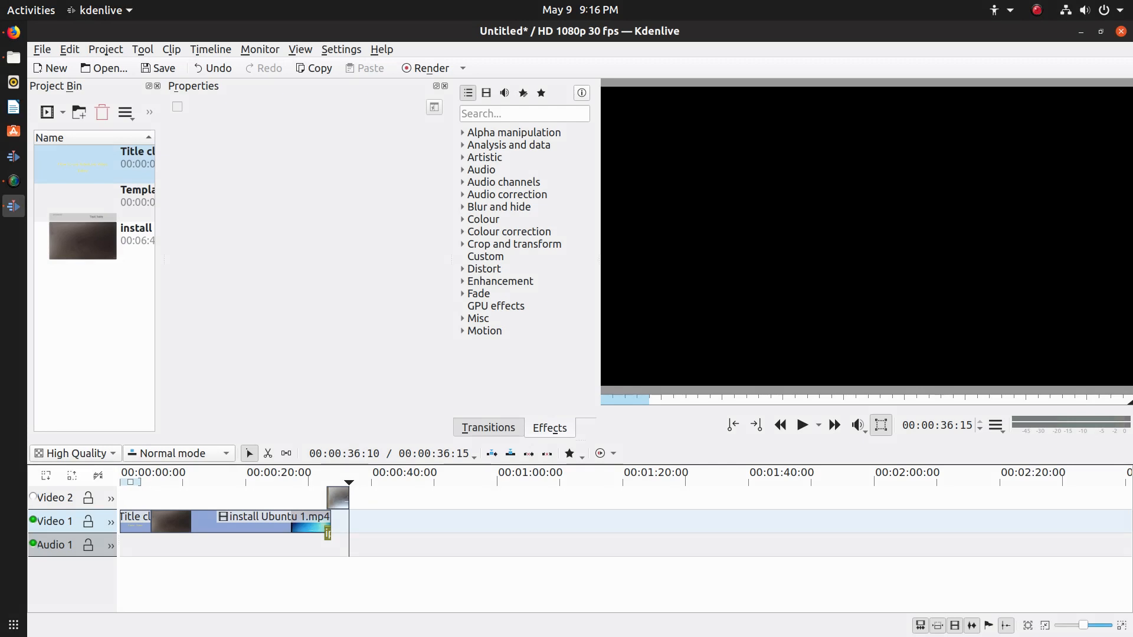
- Widen the project bin and place the Template title clip on Video 1 starting at 00:00:36:15
drag(164, 260, 285, 260)
click(157, 202)
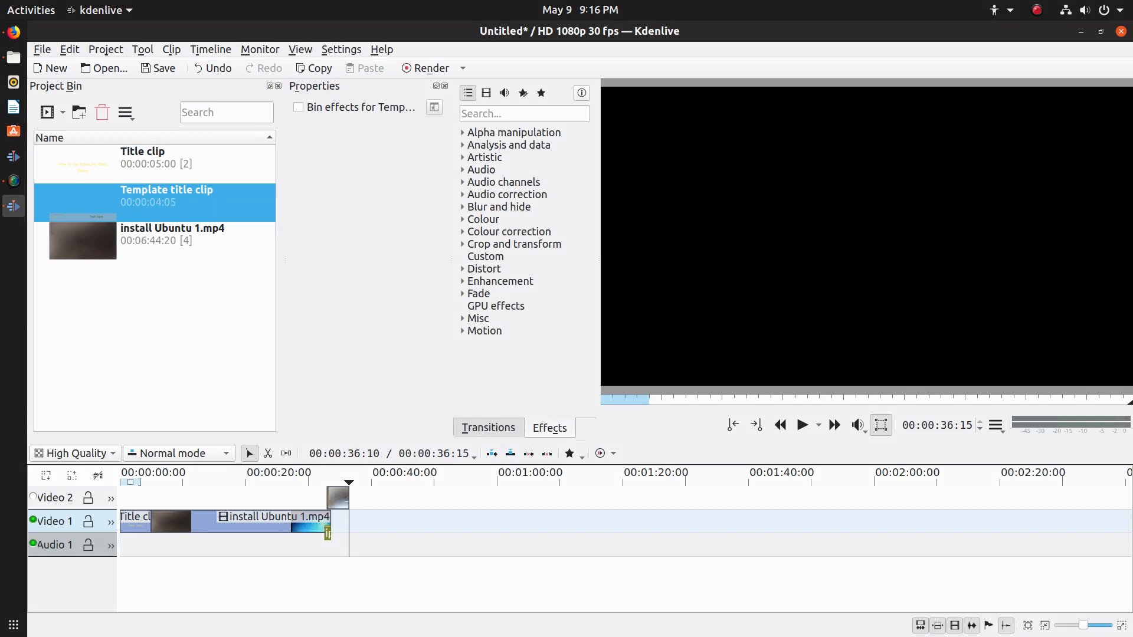
double_click(140, 192)
key(Escape)
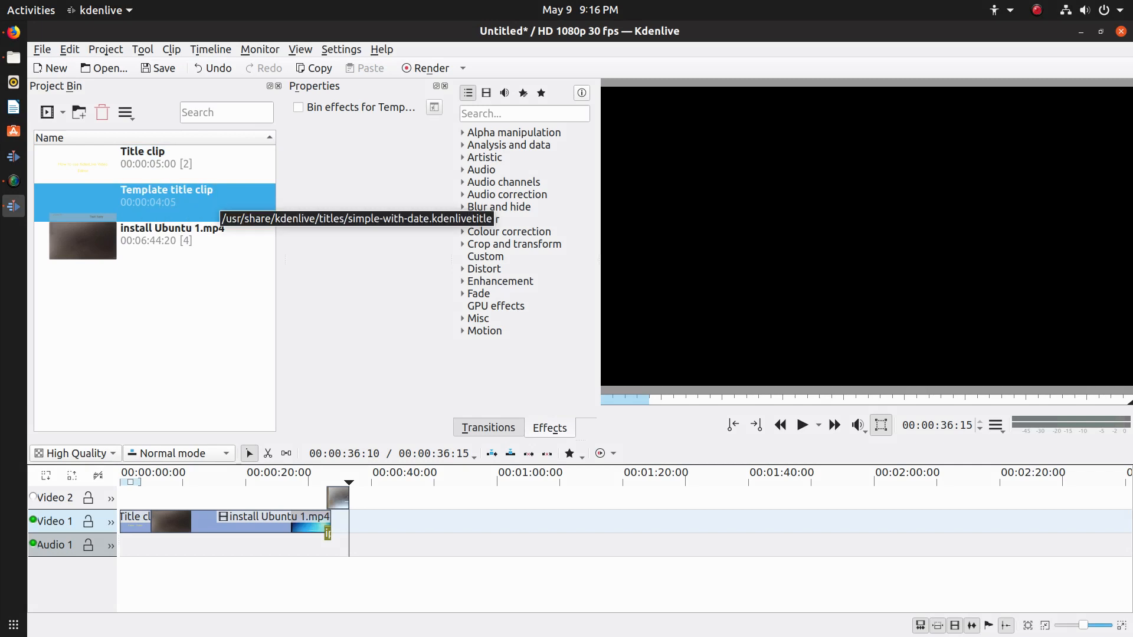
drag(215, 198, 354, 518)
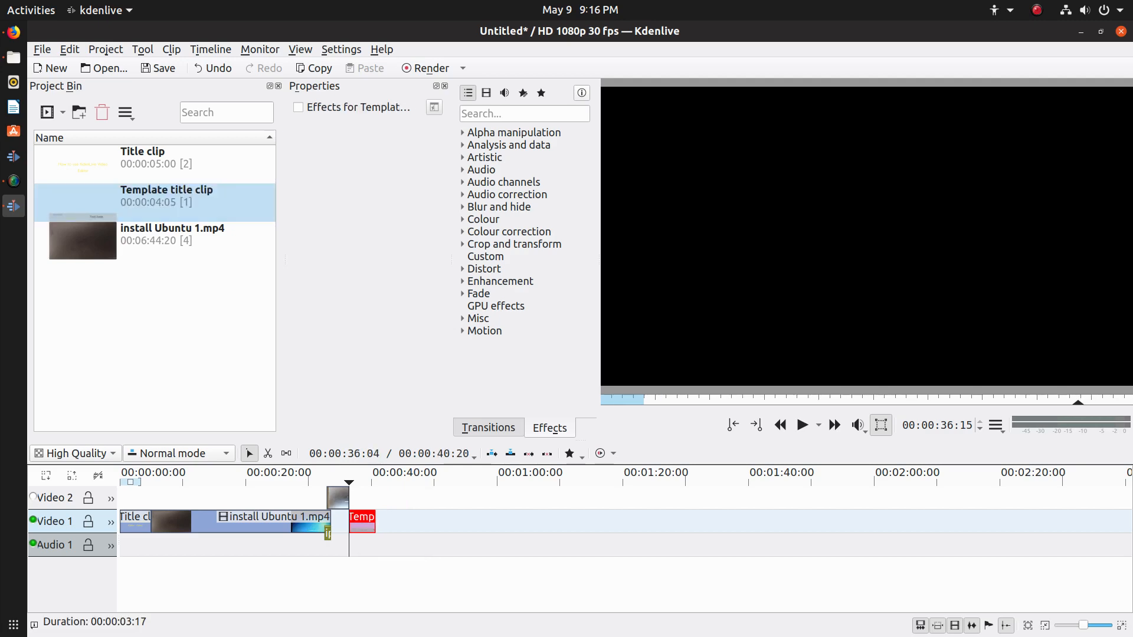
- Check the Template title clip's duration settings and preview the title in full screen
double_click(361, 522)
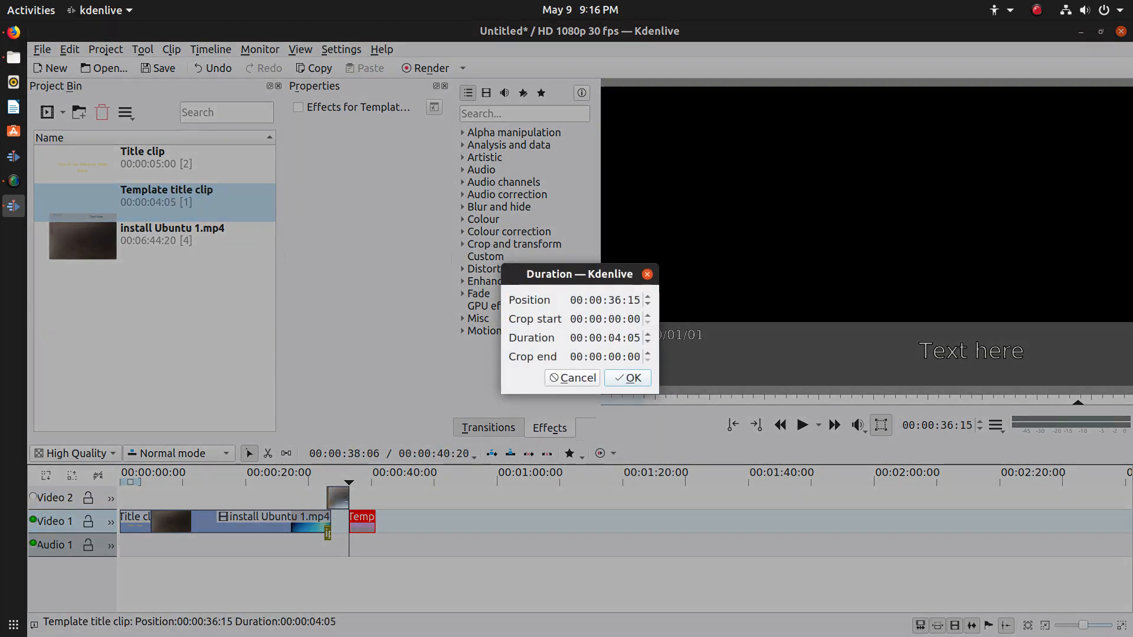
click(572, 378)
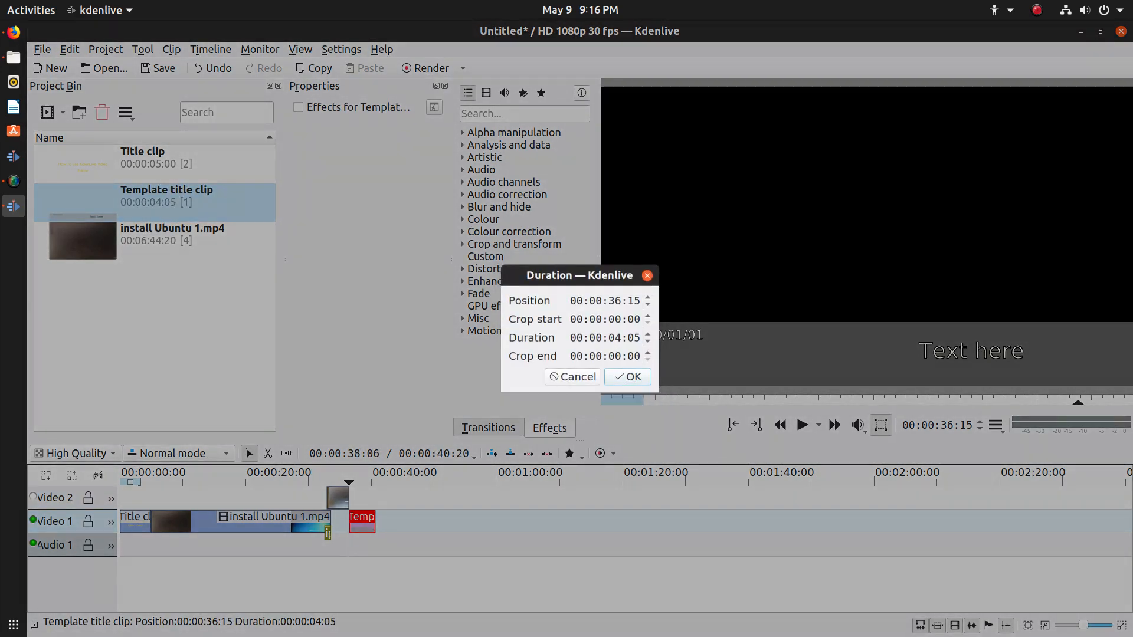
key(space)
key(F11)
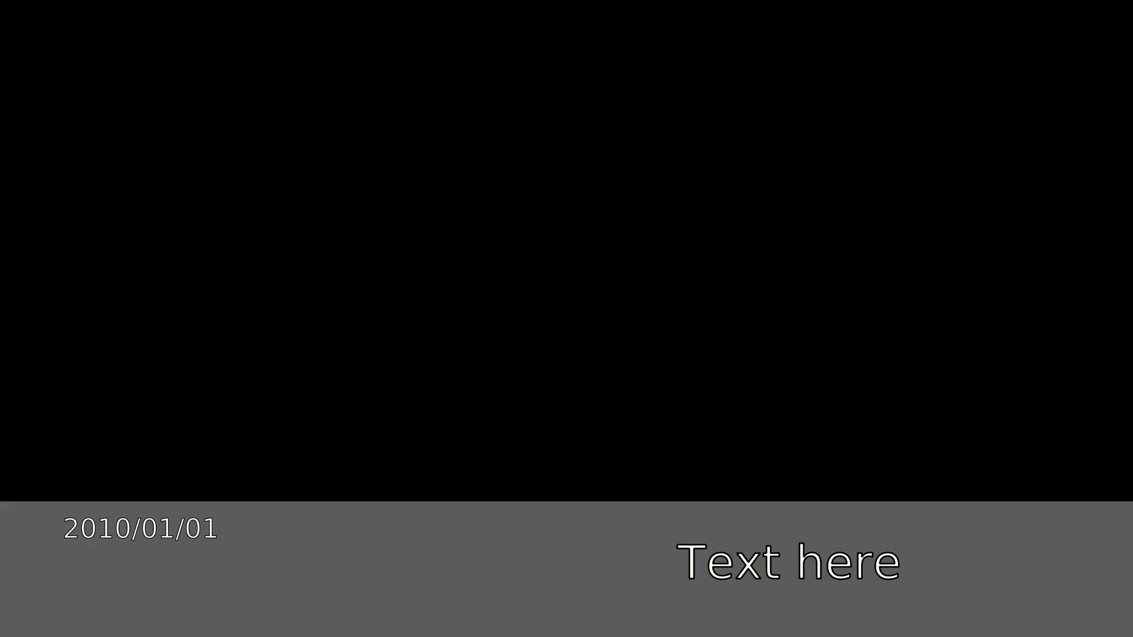
key(Escape)
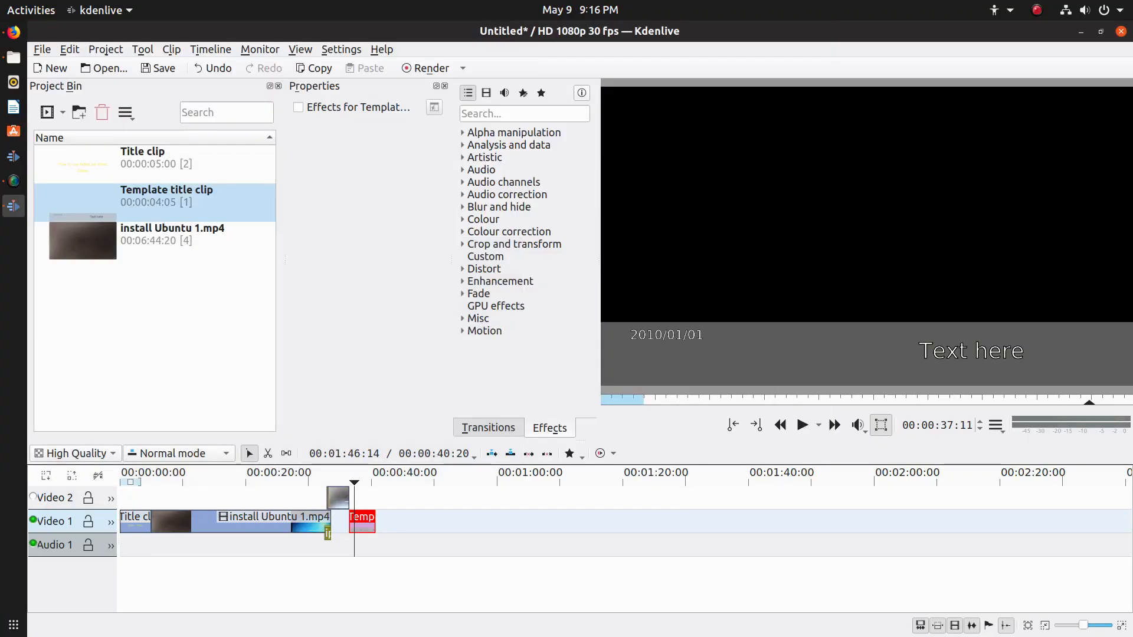
right_click(363, 522)
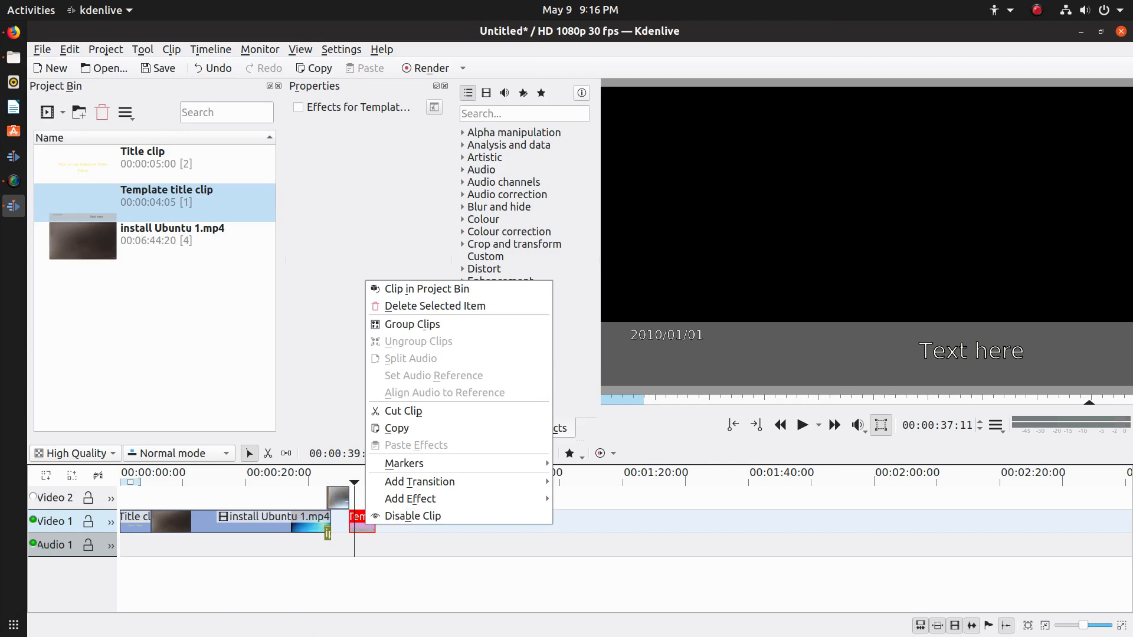
key(Escape)
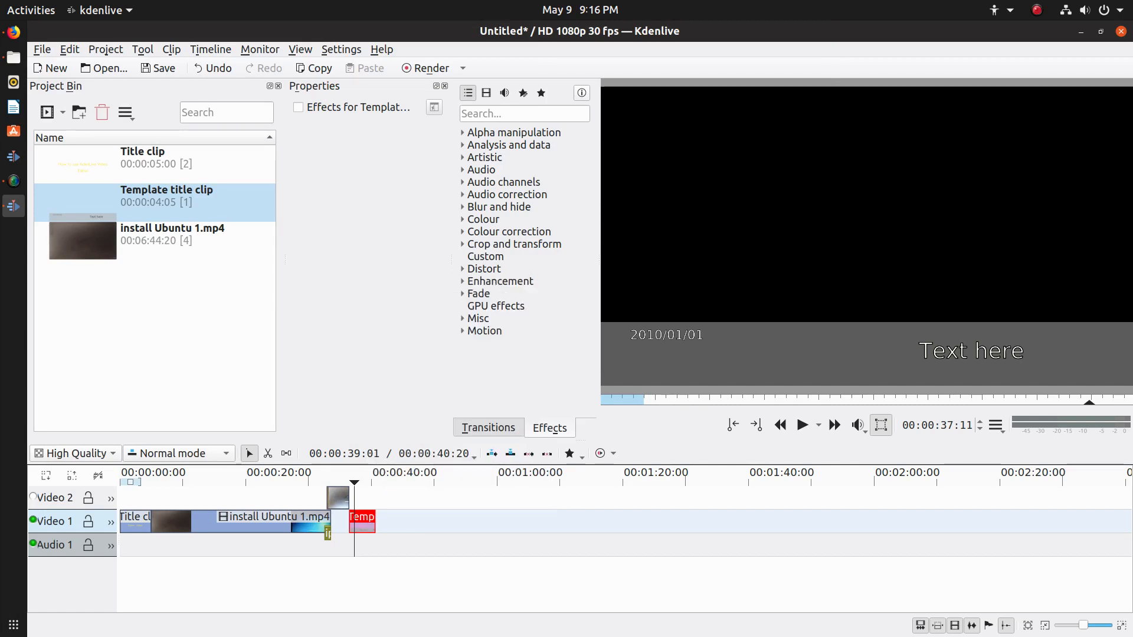
click(299, 108)
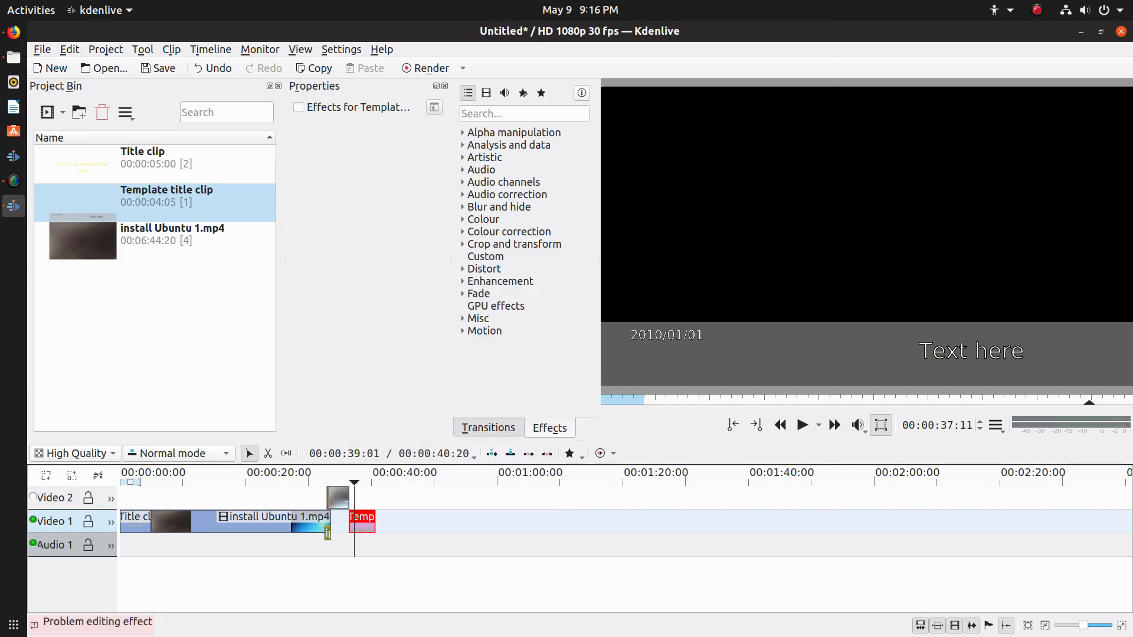
- Open the Template title clip for editing and replace its "Text here" placeholder with "DesiTechi"
right_click(214, 200)
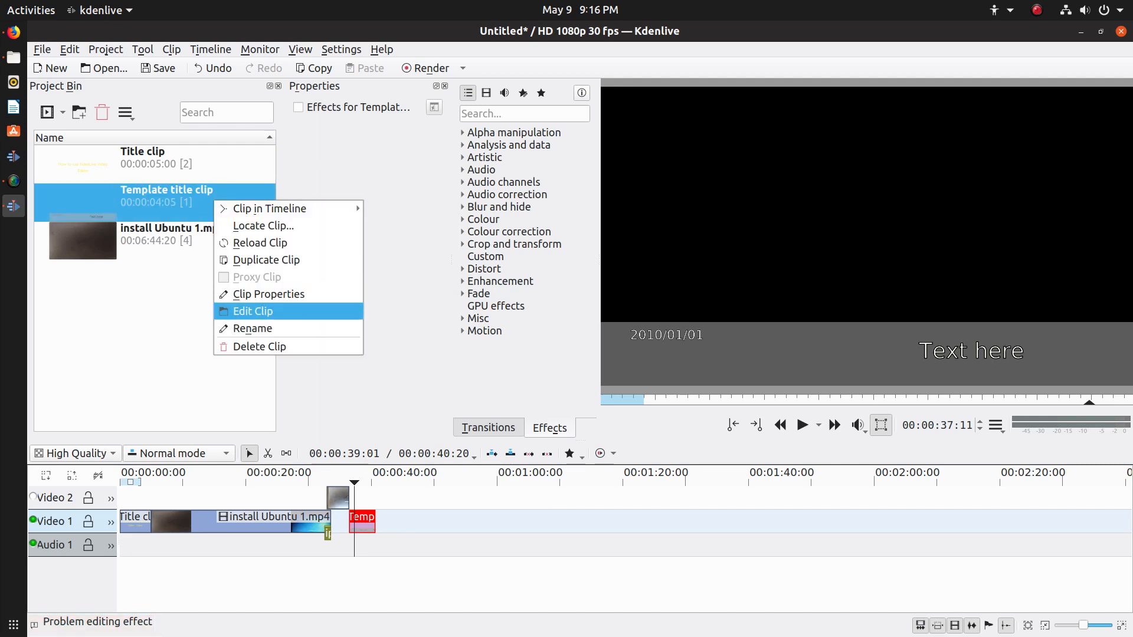
click(253, 312)
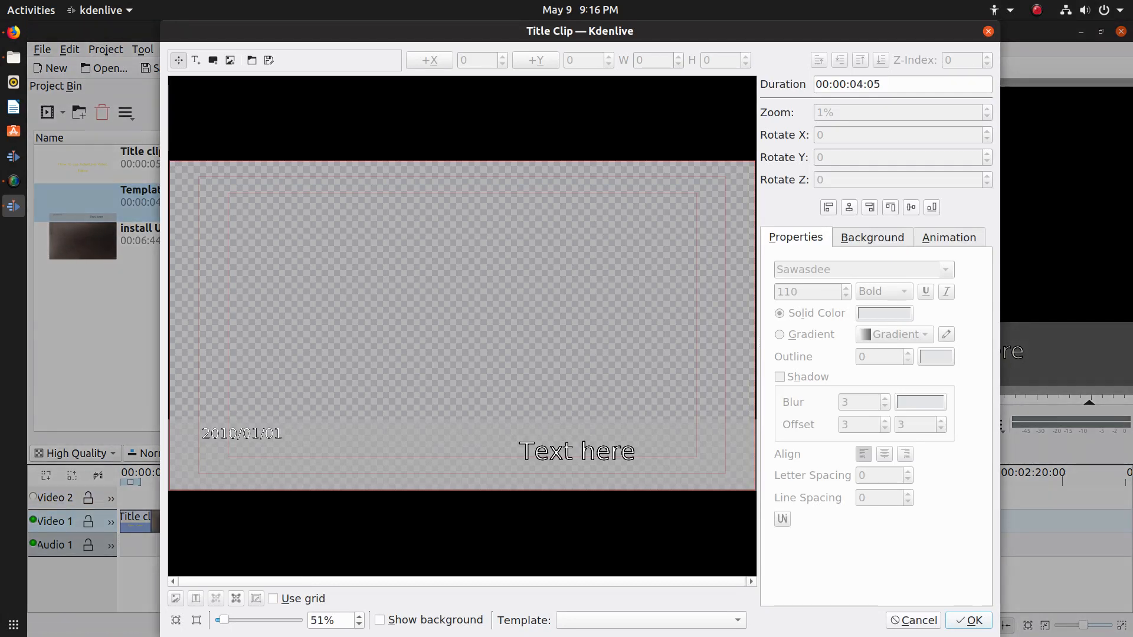
click(547, 452)
double_click(547, 452)
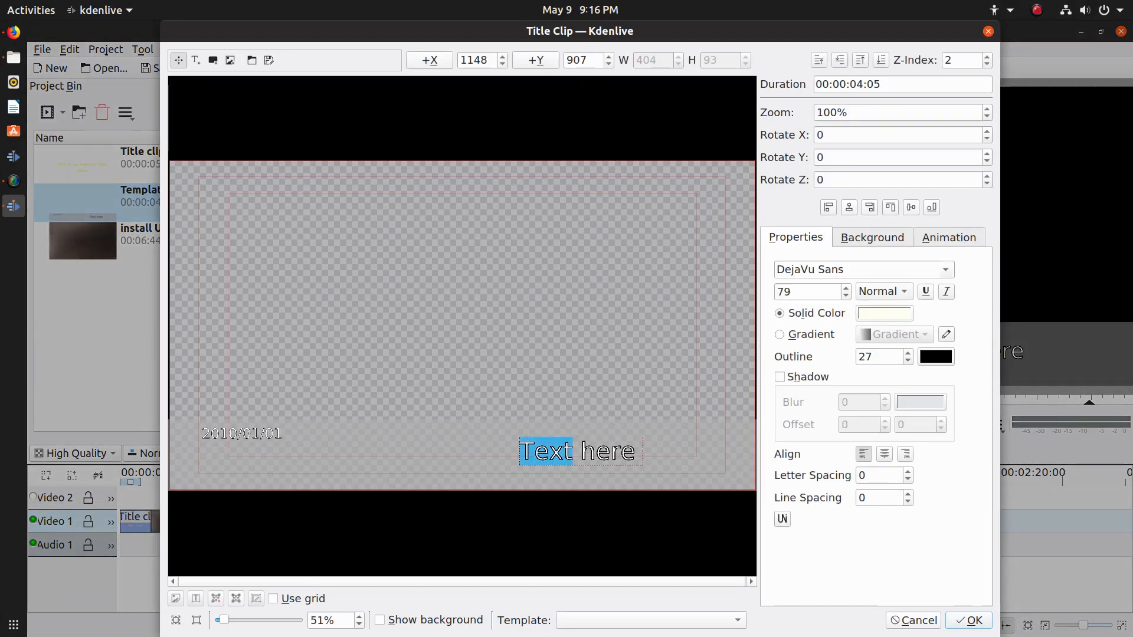
key(ctrl+a)
text(DesiTechi)
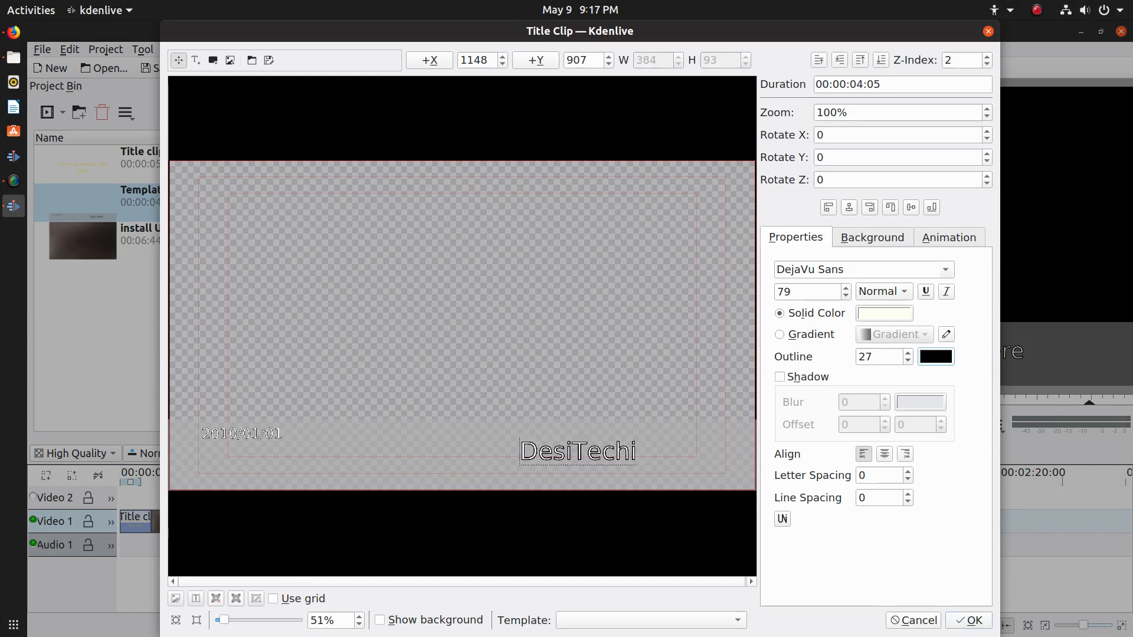
- Set the outline colour of the DesiTechi text to light yellow
click(935, 356)
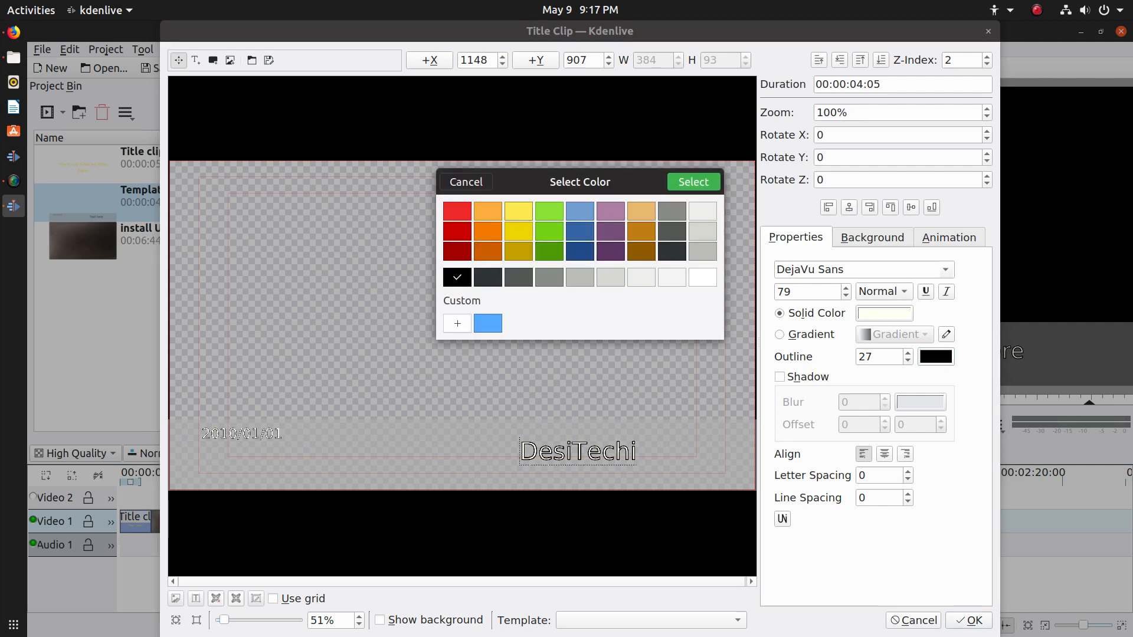
click(518, 211)
click(693, 182)
- Change the date text in the title to 2019/05/10
click(242, 433)
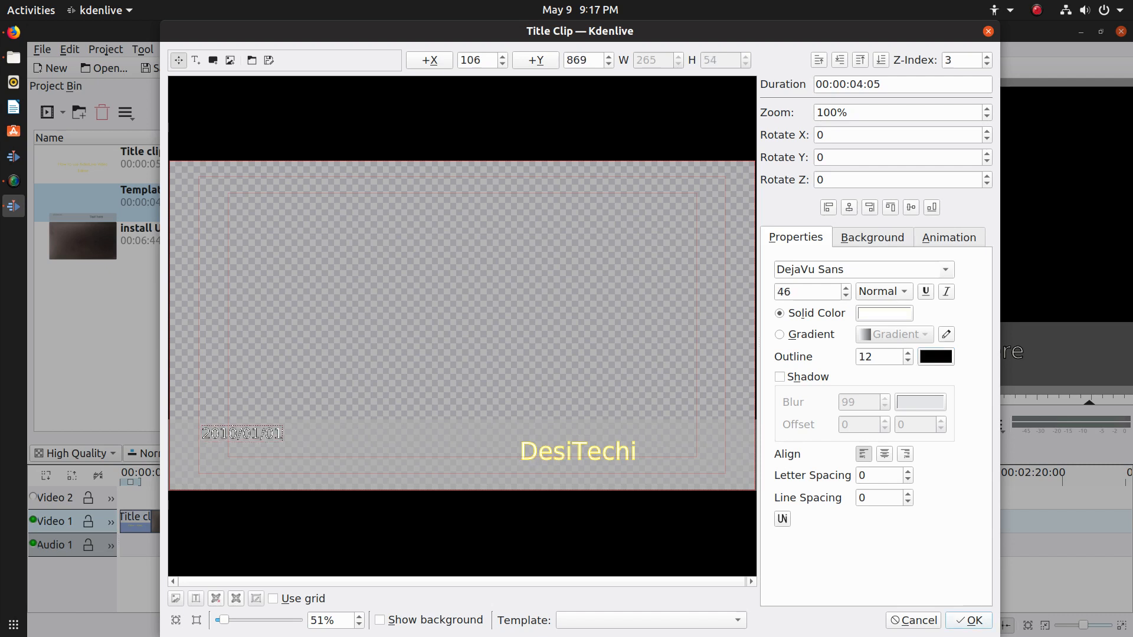
double_click(224, 435)
click(280, 434)
text(9)
key(BackSpace)
key(BackSpace)
key(BackSpace)
key(BackSpace)
text(2019)
key(BackSpace)
text(5)
key(BackSpace)
key(BackSpace)
text(10)
- Apply the title edits, saving them in the project only, and play the updated title from the playhead
click(969, 621)
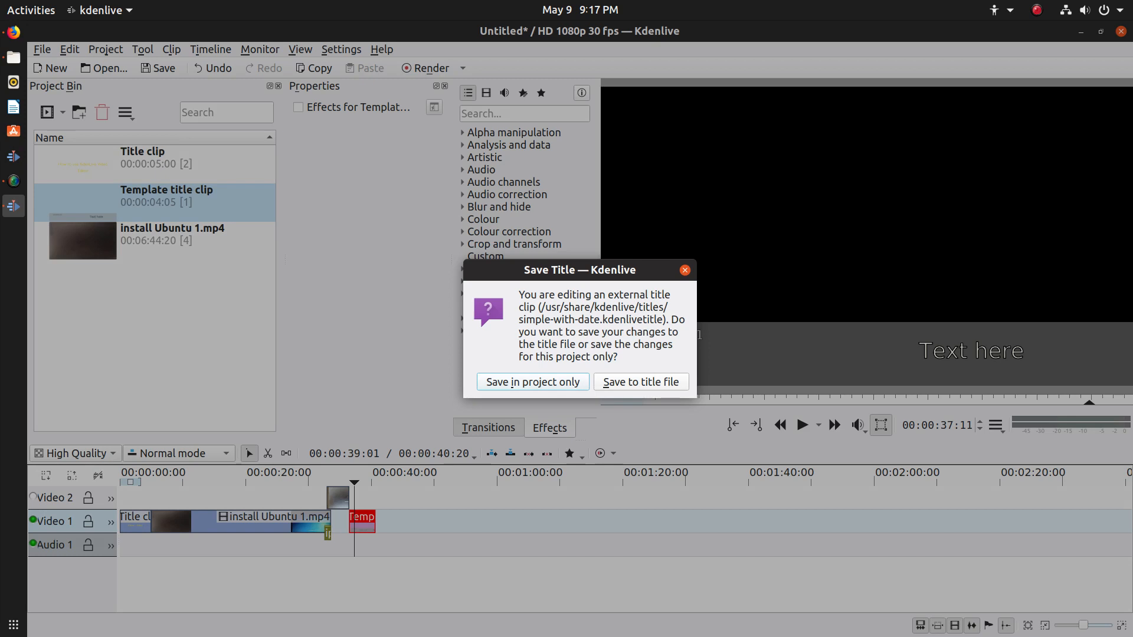
key(Return)
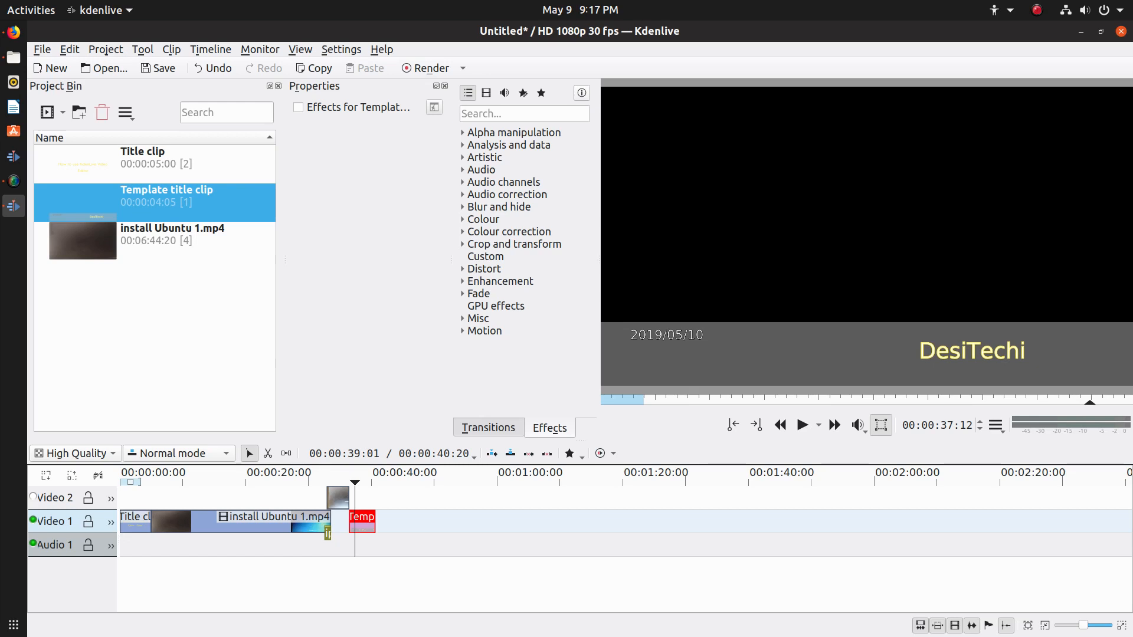
key(space)
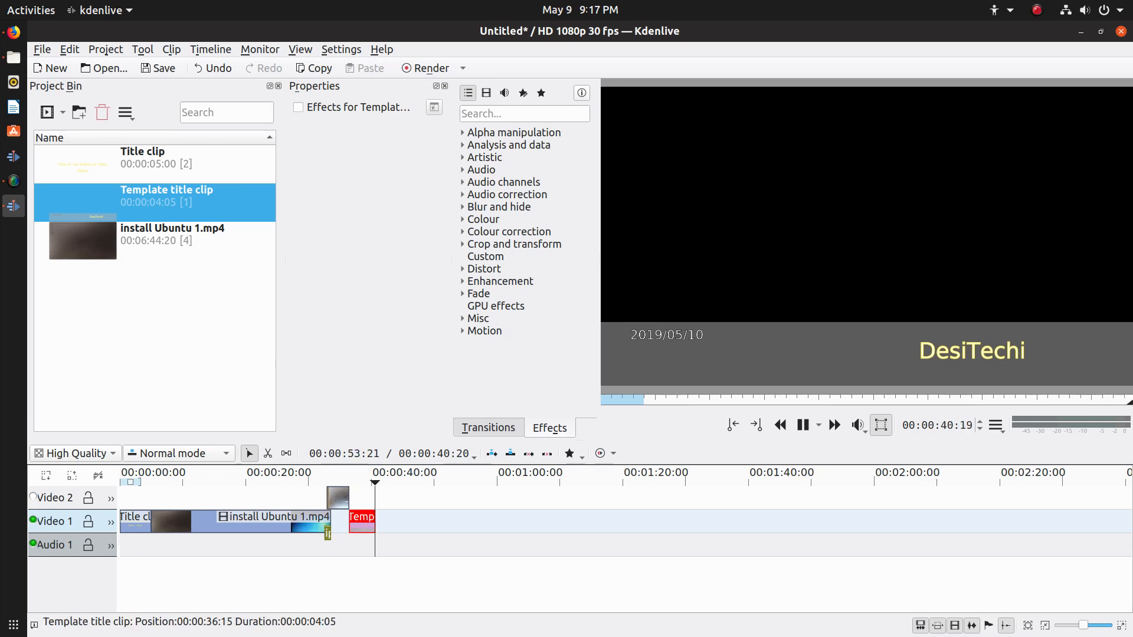
- Open the rendering settings, widen the dialog, and choose the MP4 (H264/AAC) output format
click(425, 67)
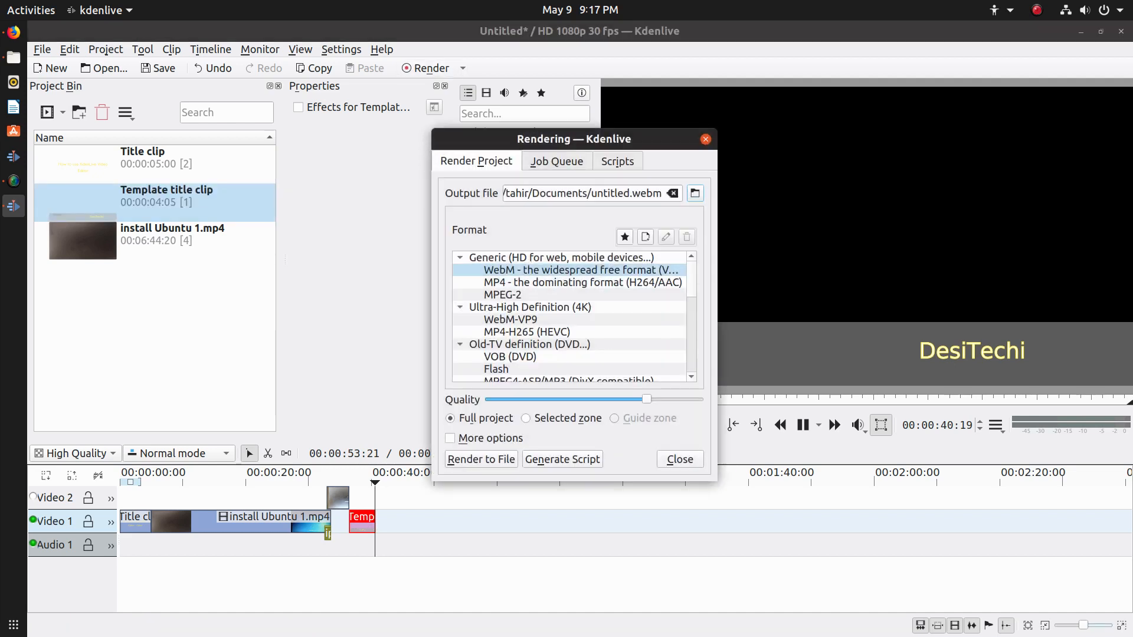
drag(718, 306, 870, 307)
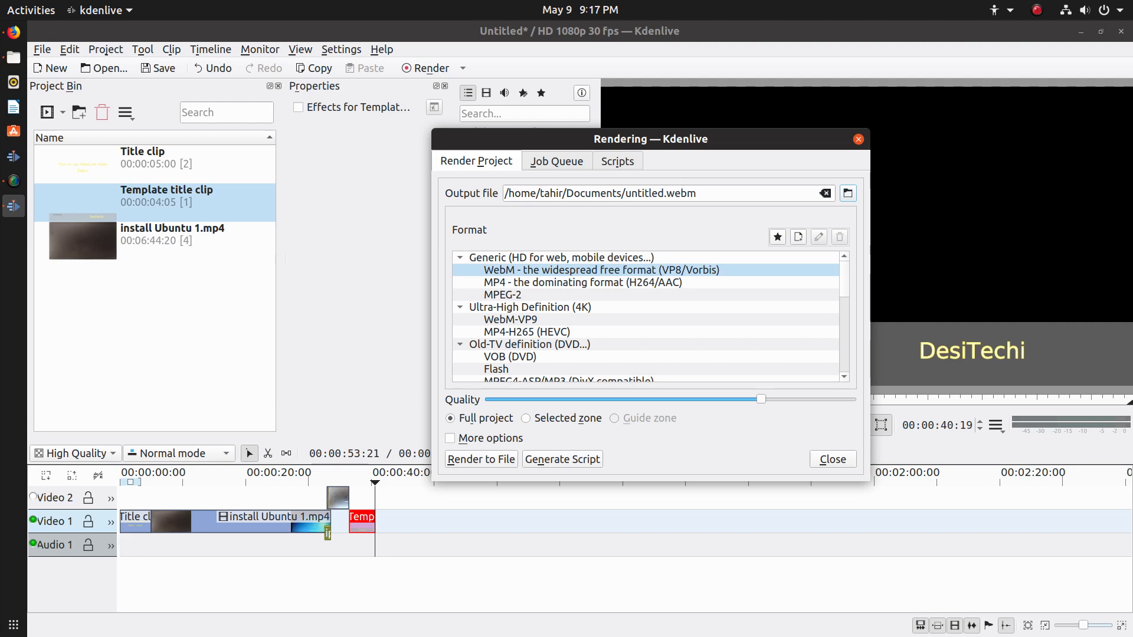
click(531, 282)
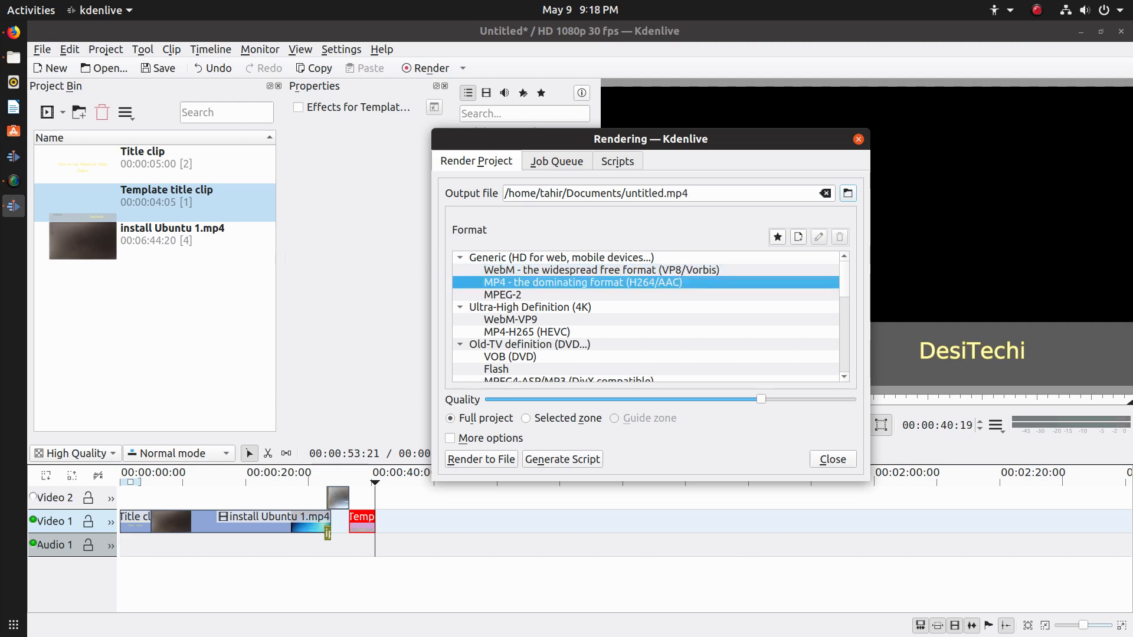
scroll(649, 317, down, 10)
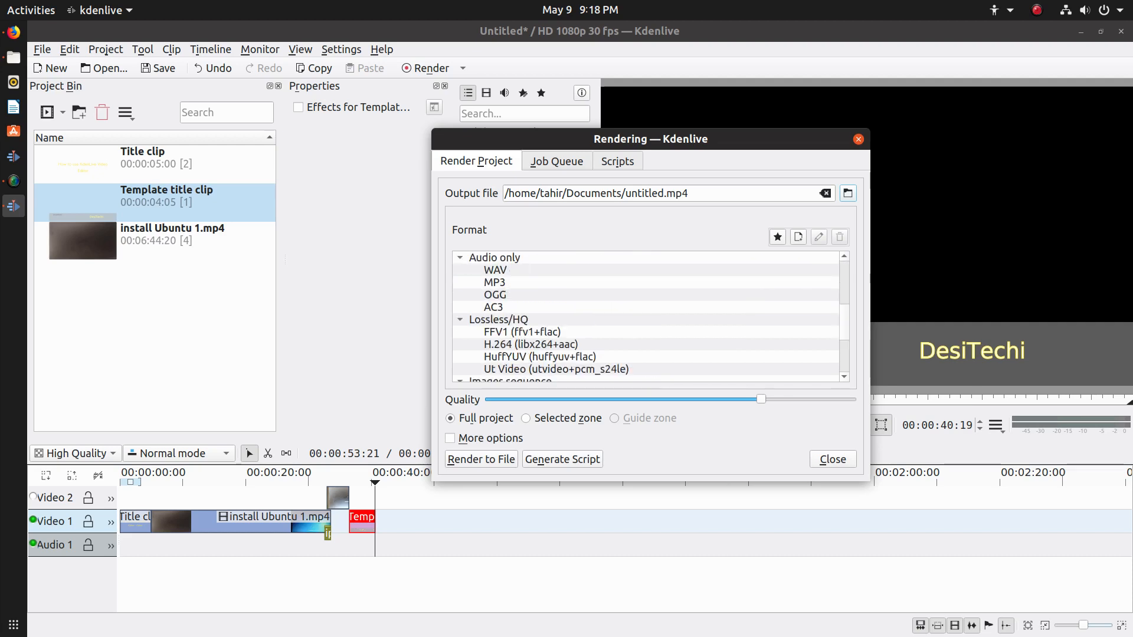
scroll(649, 317, up, 10)
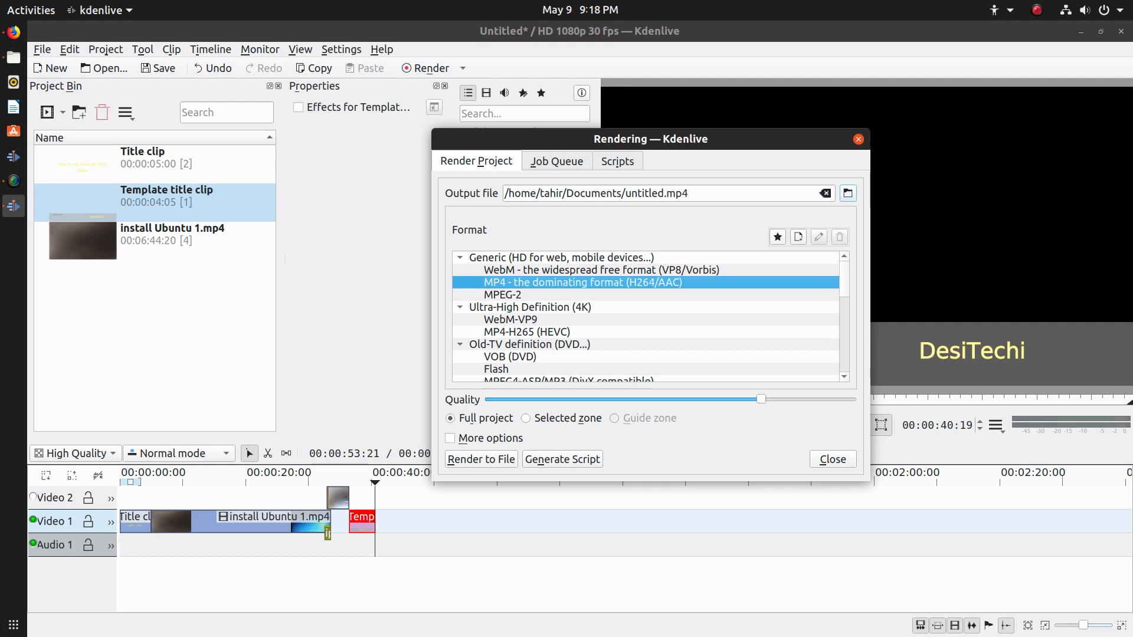
- Rename the output file to "kdenlive for beginners.mp4" in the Documents folder and start rendering the full project
click(659, 194)
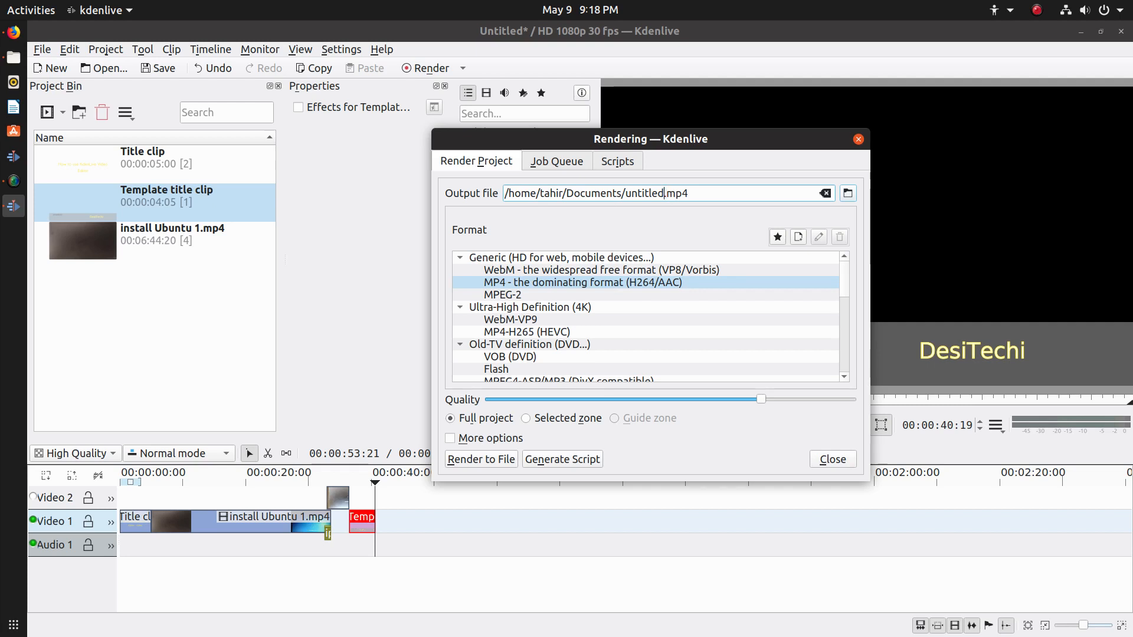
key(BackSpace)
key(BackSpace)
key(BackSpace)
key(BackSpace)
key(BackSpace)
key(BackSpace)
key(BackSpace)
key(BackSpace)
text(kdenlive)
text( for beginn)
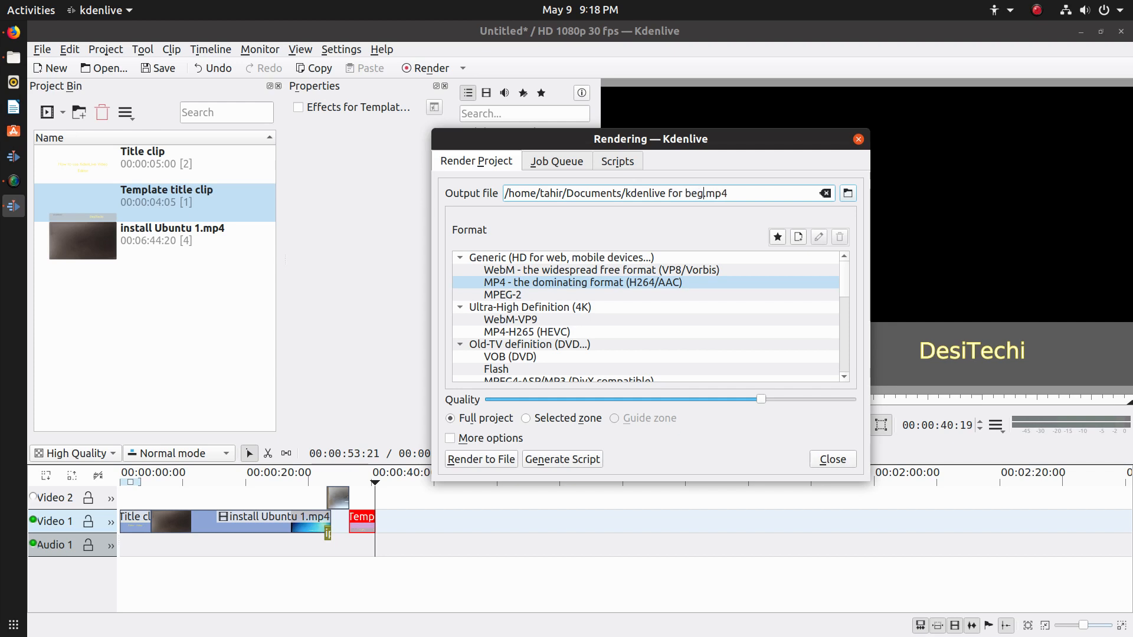
text(ers)
key(Return)
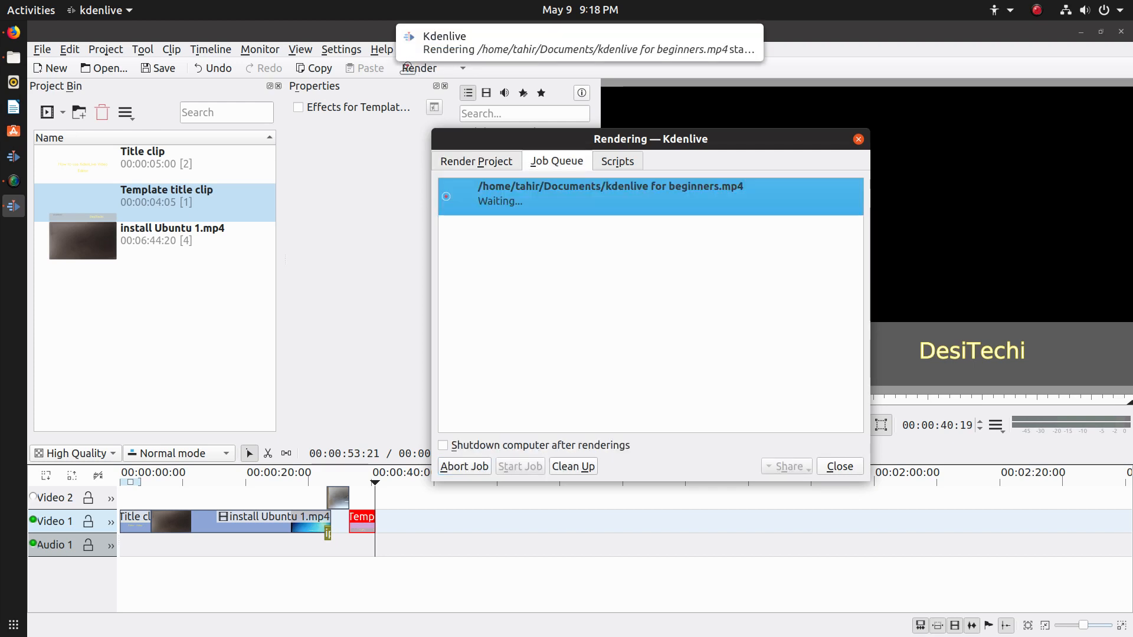